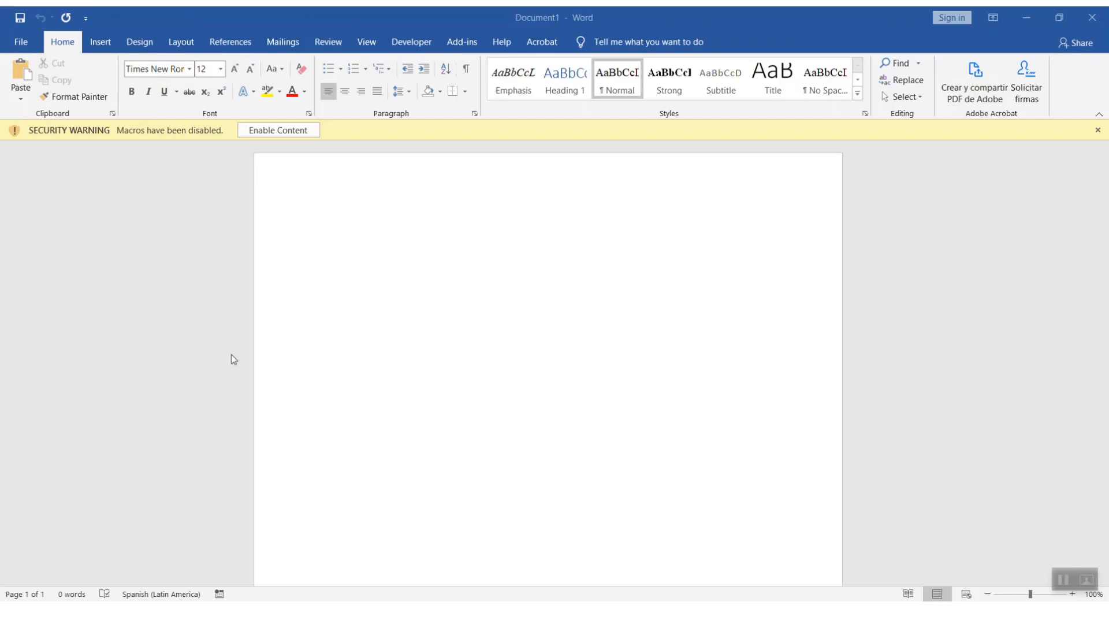
- Enable the blank document's disabled macros and show the quiz add-in's custom tools
left_click(275, 130)
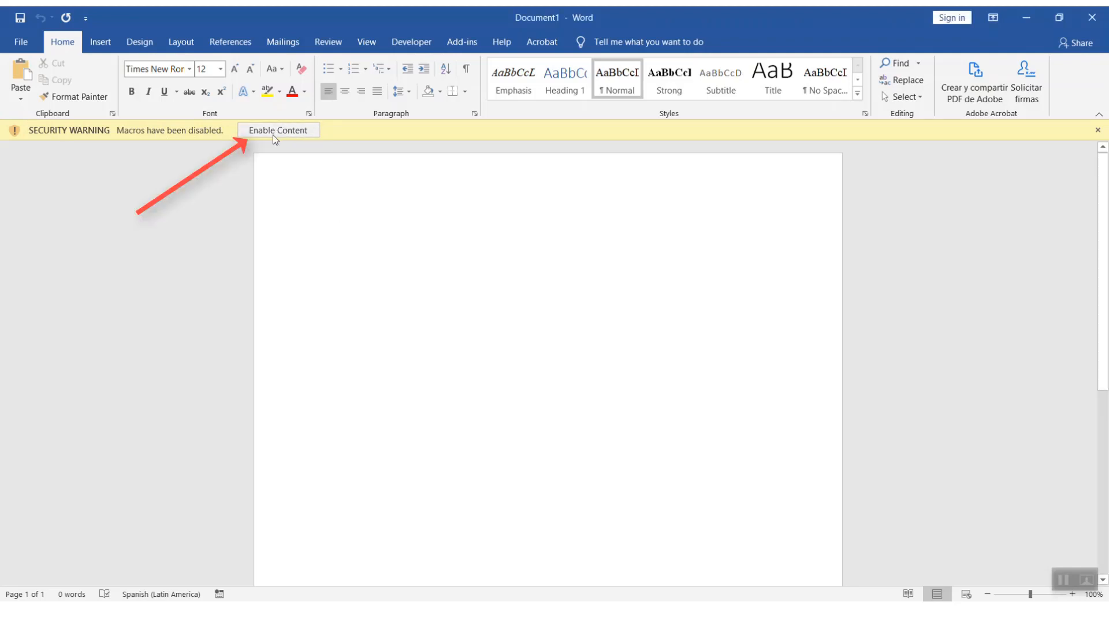
left_click(272, 133)
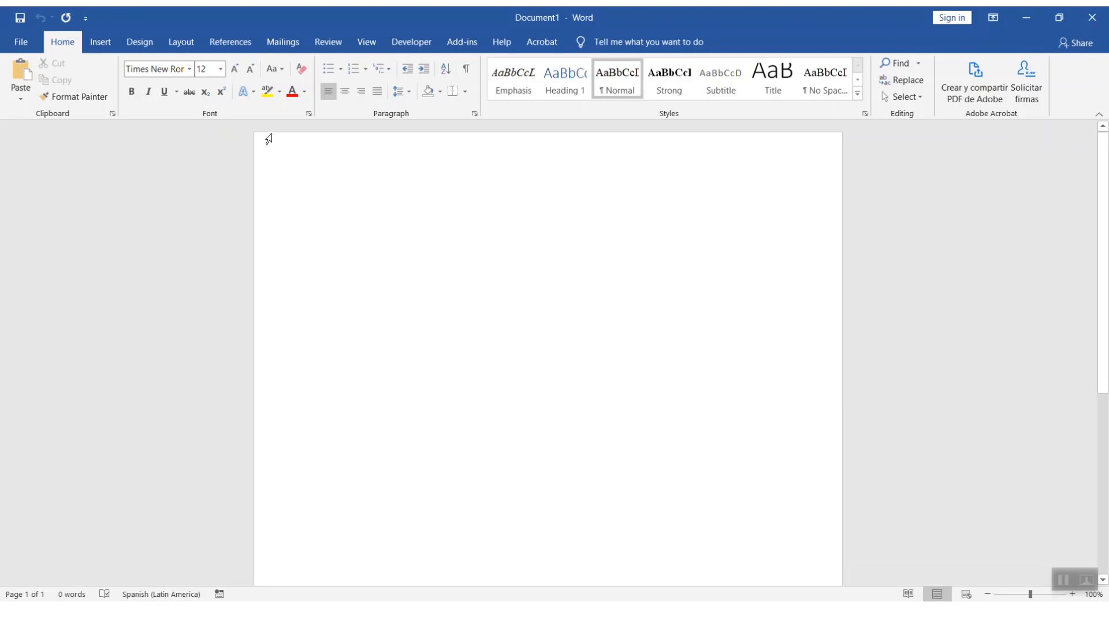
left_click(465, 43)
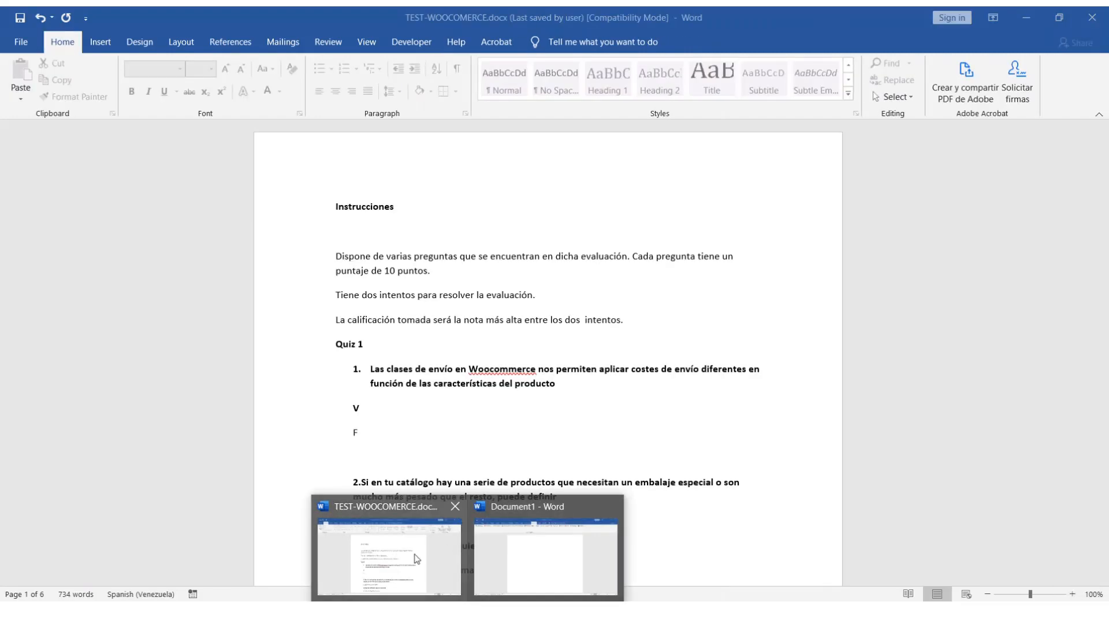
- Copy the first question's text, "Las clases de envío en Woocommerce…", from TEST-WOOCOMERCE.docx
left_click(420, 557)
scroll(372, 242, "down", 3)
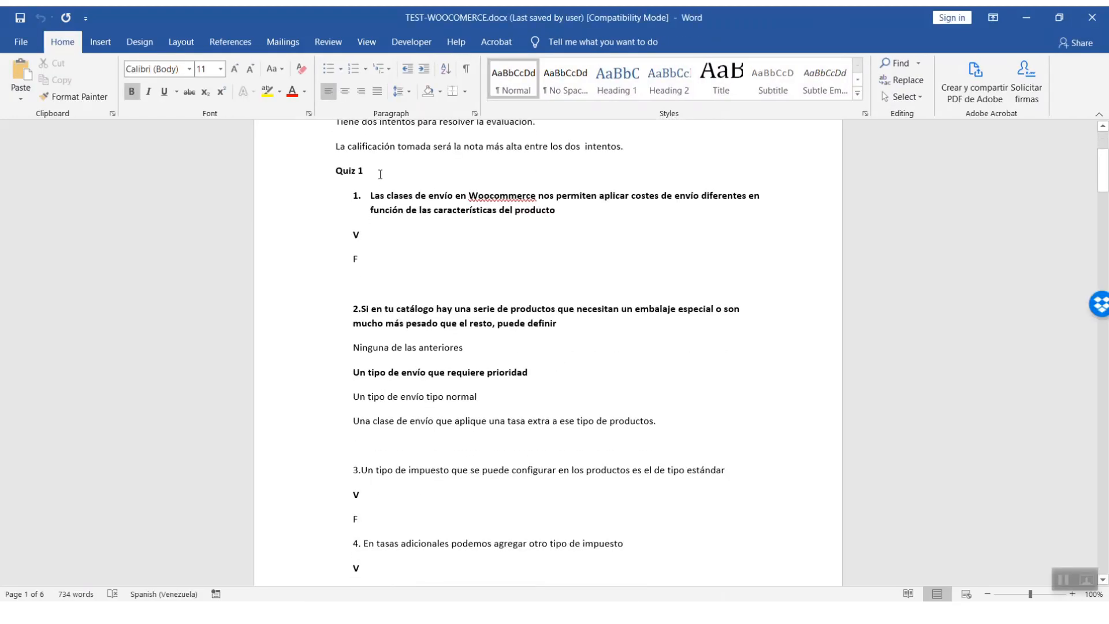
left_click_drag(371, 195, 584, 215)
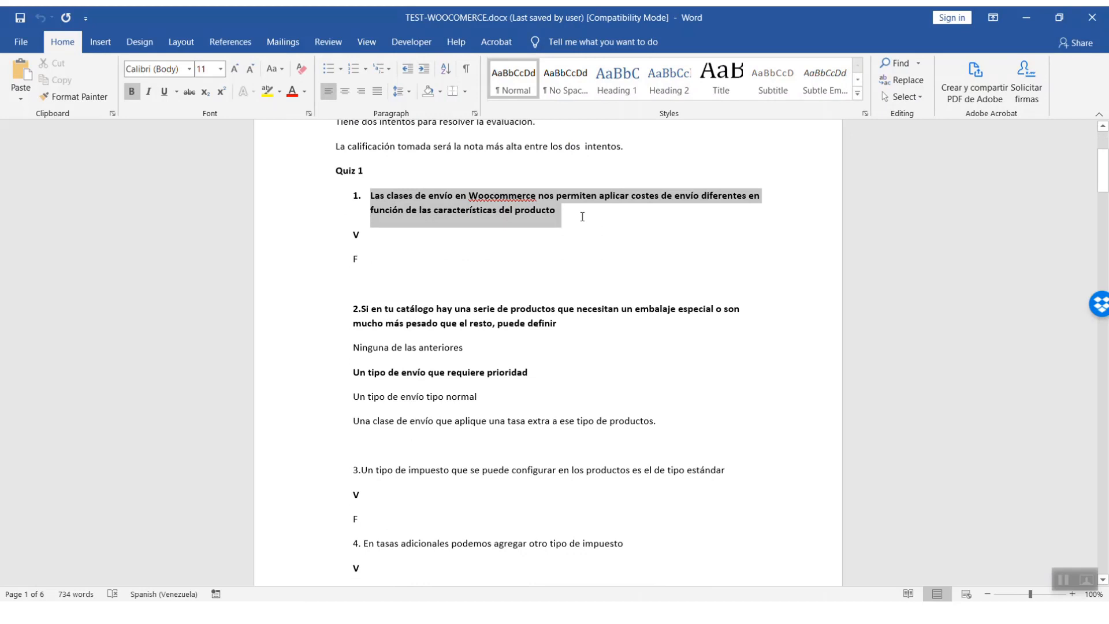
right_click(437, 213)
left_click(487, 241)
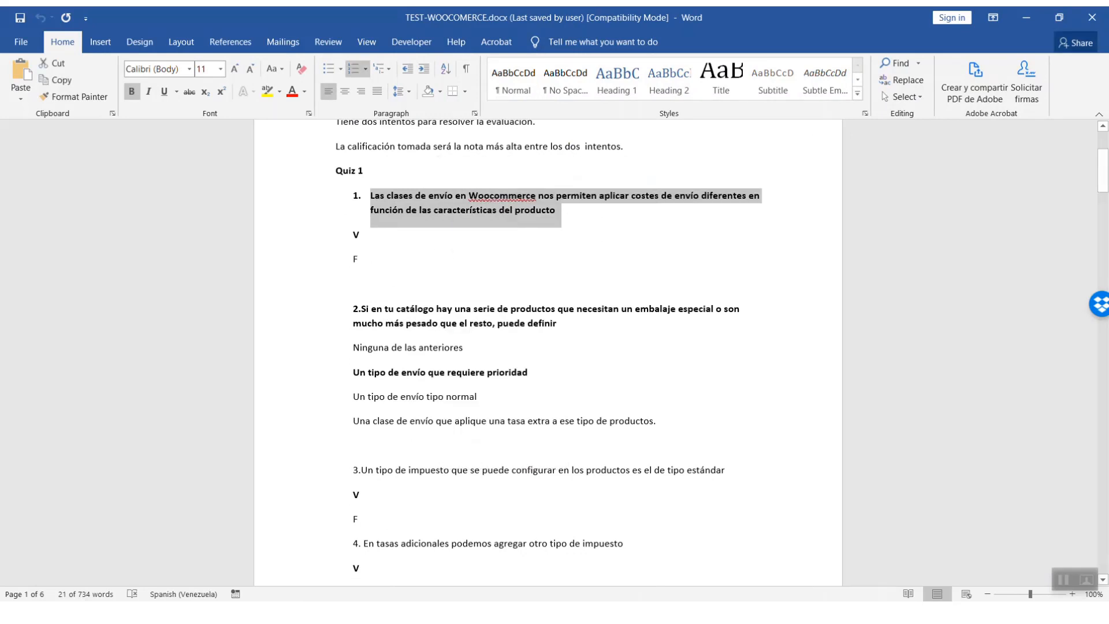
- Insert a true-statement question in Document1 and replace its placeholder with the copied question, matching the placeholder's formatting
left_click(1026, 18)
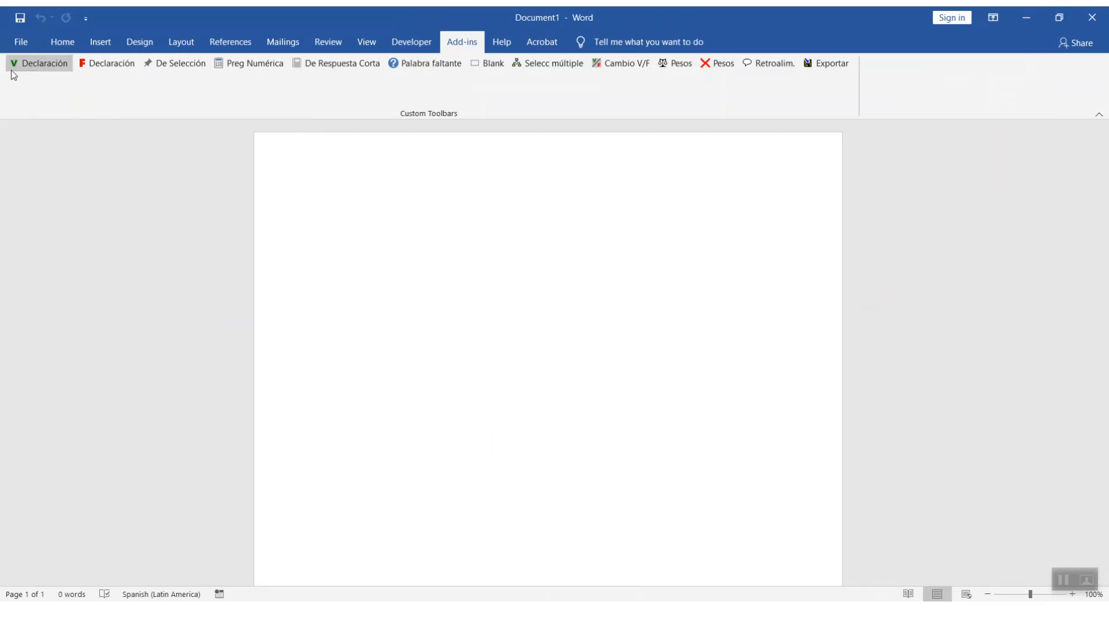
left_click(25, 68)
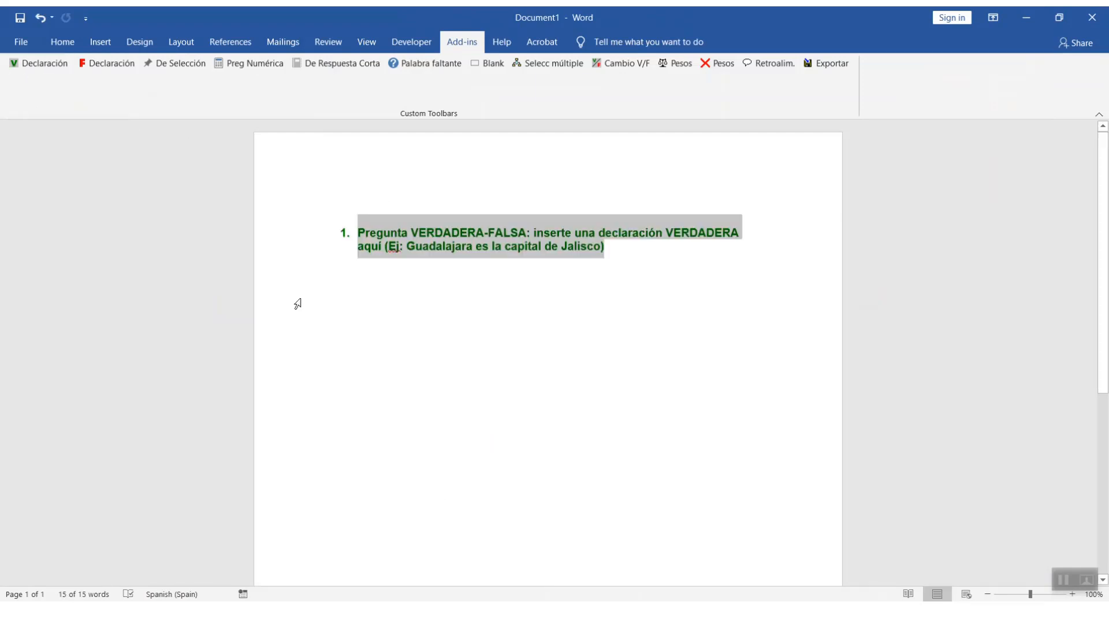
key("ctrl+v")
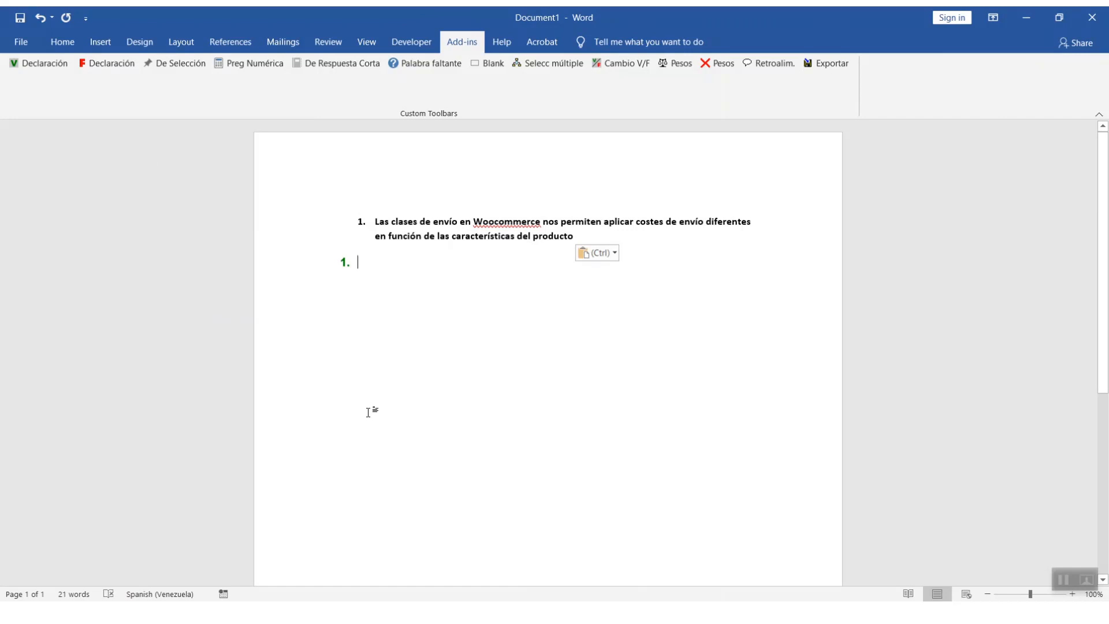
left_click(598, 253)
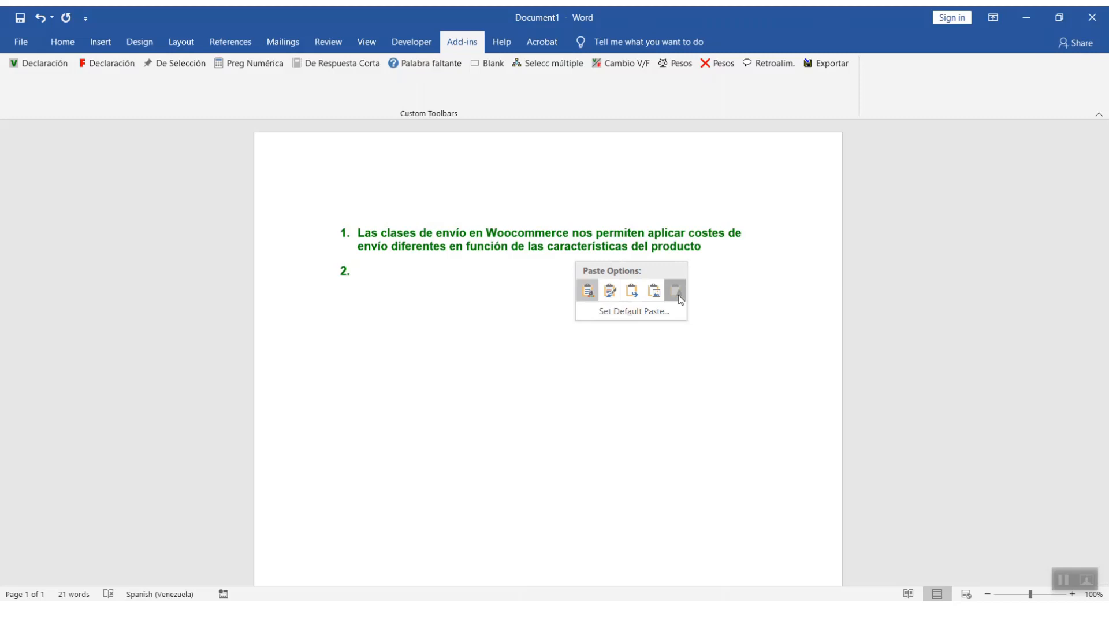
left_click(679, 296)
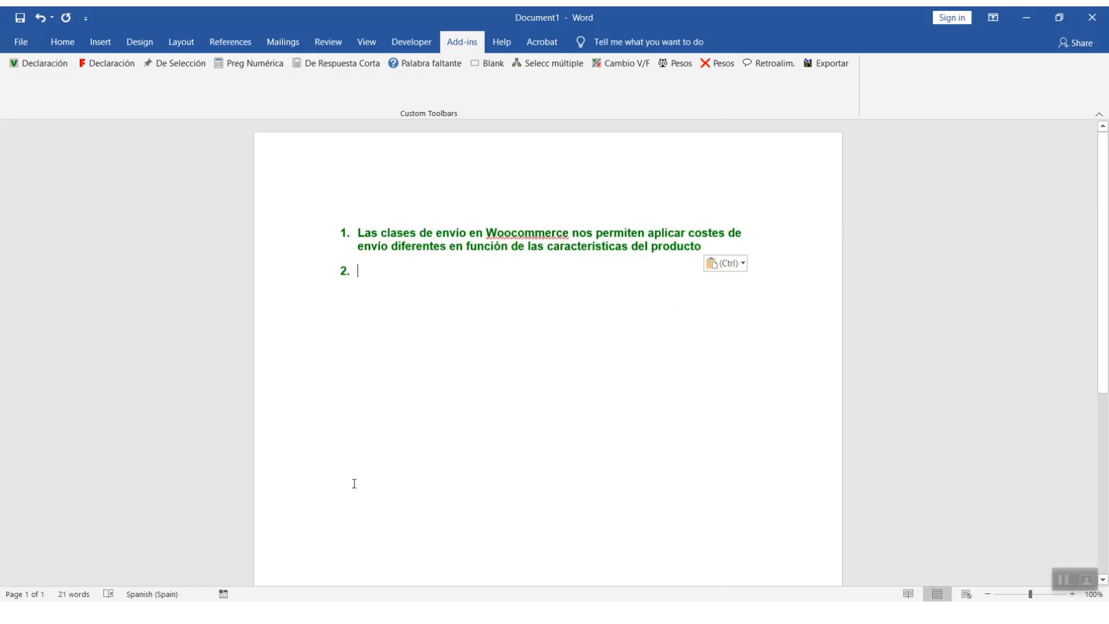
- End question 1 with a period and remove the numbering from the empty line below it
left_click(704, 246)
type(".")
left_click(395, 273)
key("BackSpace")
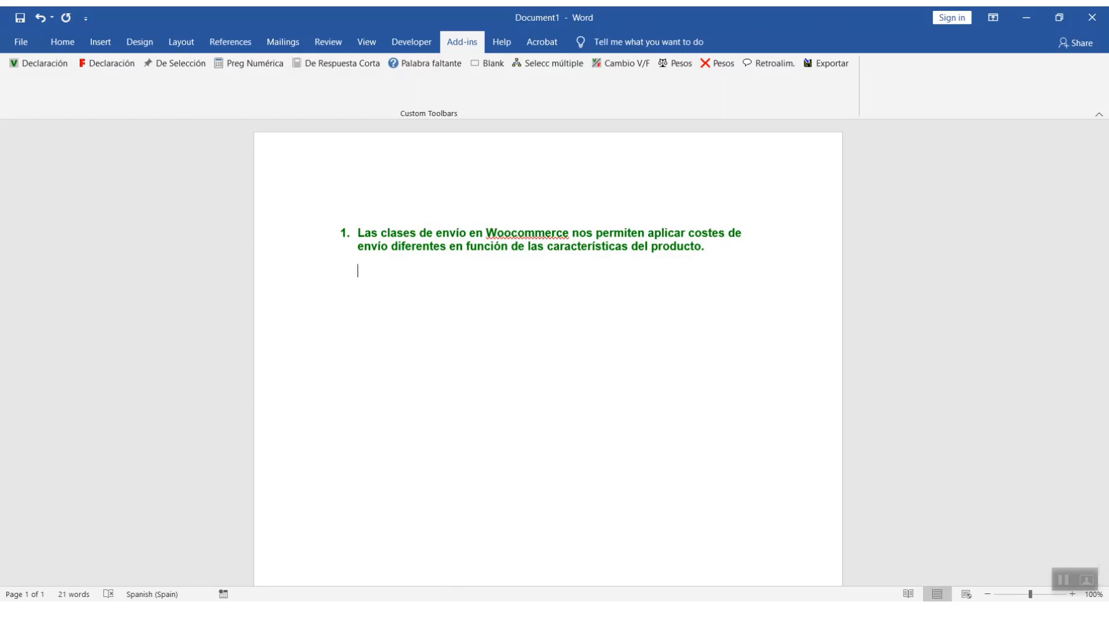
- Copy the text of question 2, "Si en tu catálogo hay una serie de productos…", without its number from TEST-WOOCOMERCE.docx
left_click(472, 612)
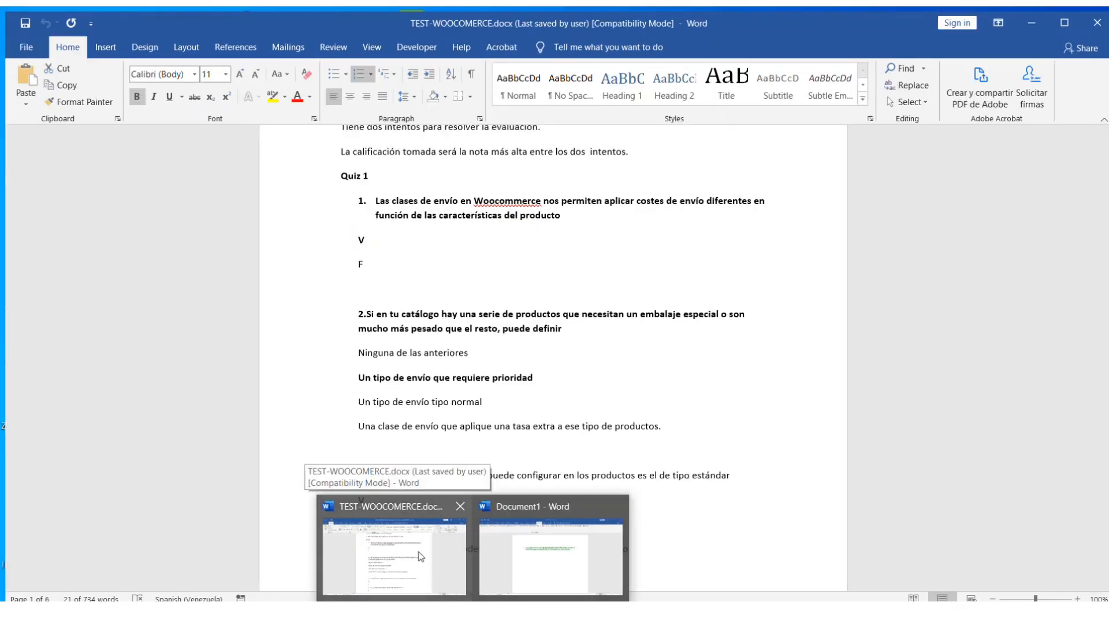
left_click(420, 556)
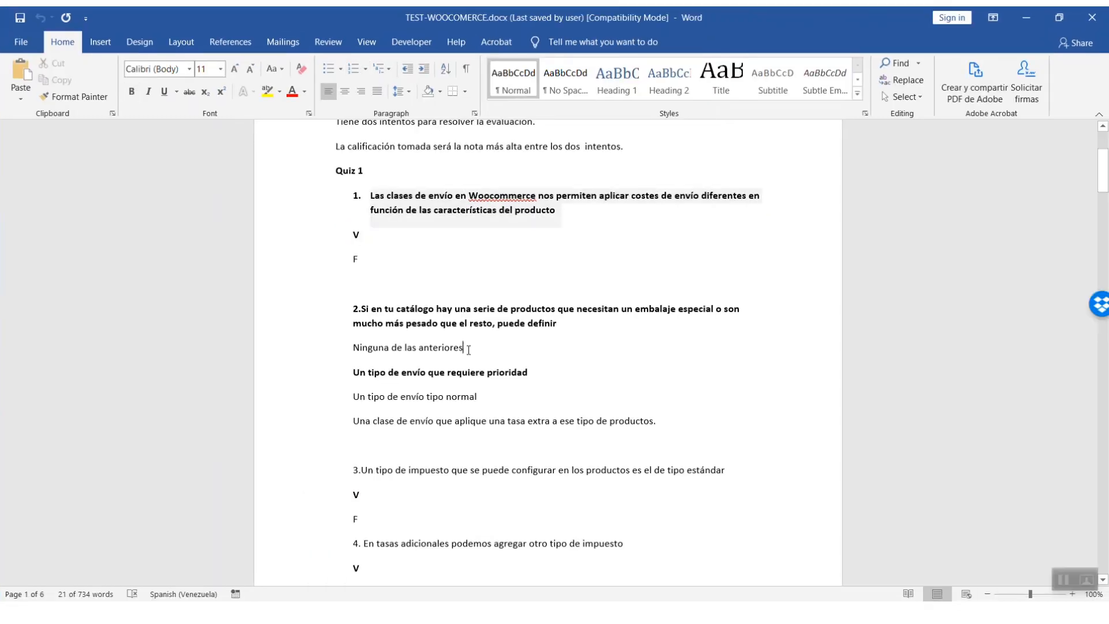
left_click_drag(579, 316, 366, 311)
left_click(589, 324)
triple_click(344, 302)
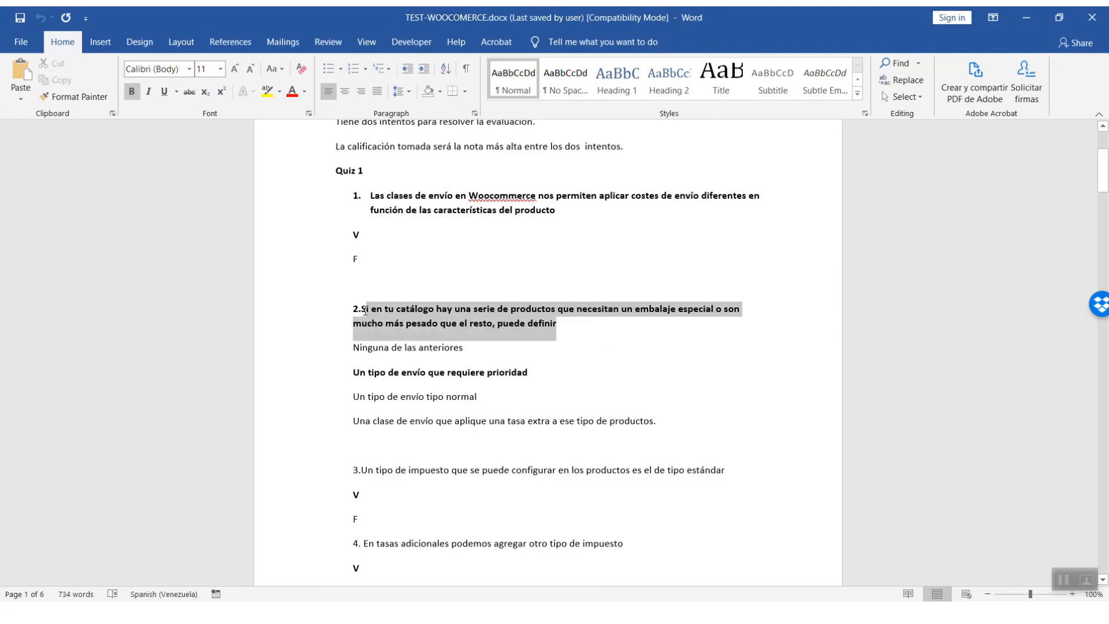
- Insert a multiple-choice question in Document1, replace its placeholder with the copied question 2 text, and start an answer line
left_click(1028, 17)
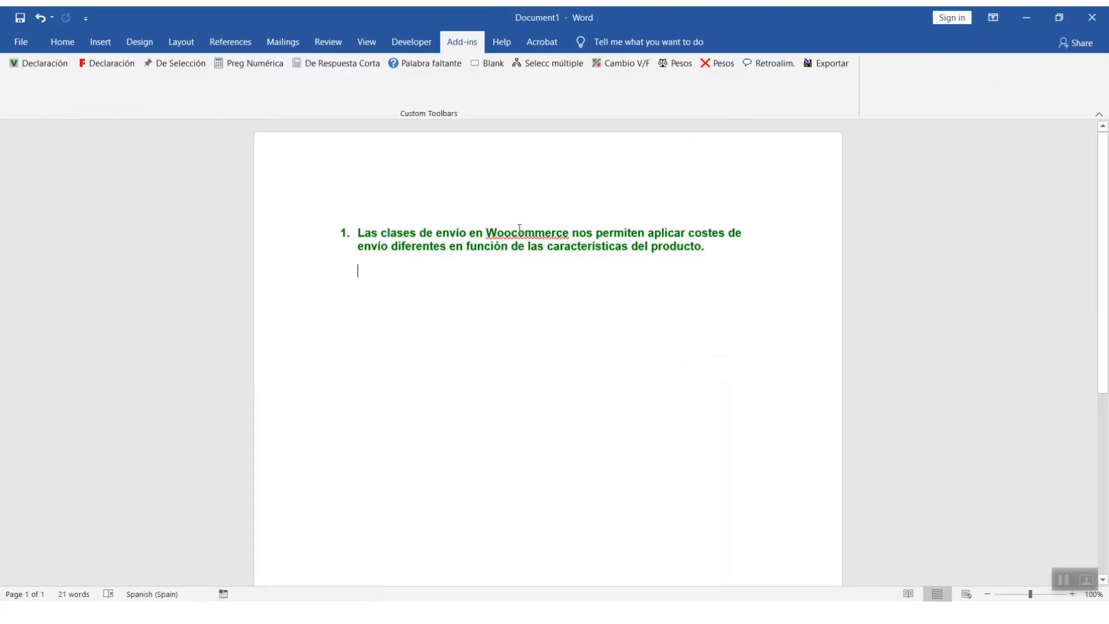
left_click(528, 61)
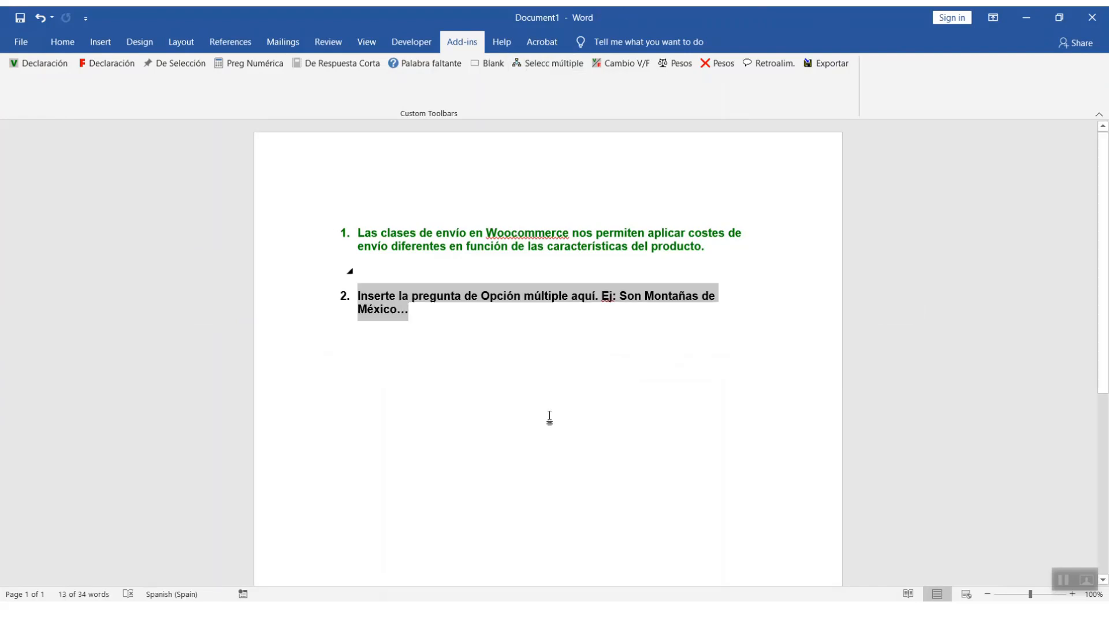
key("ctrl+v")
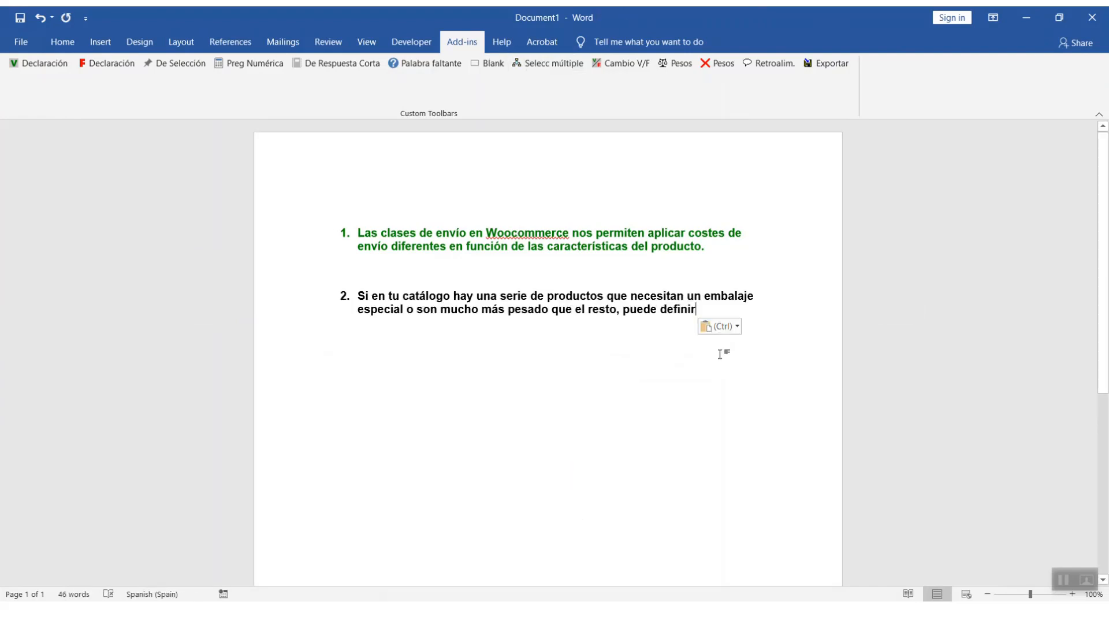
key("Return")
- Copy "Un tipo de envío que requiere prioridad" from TEST-WOOCOMERCE.docx into question 2's first answer line, matching the answer formatting
left_click(473, 612)
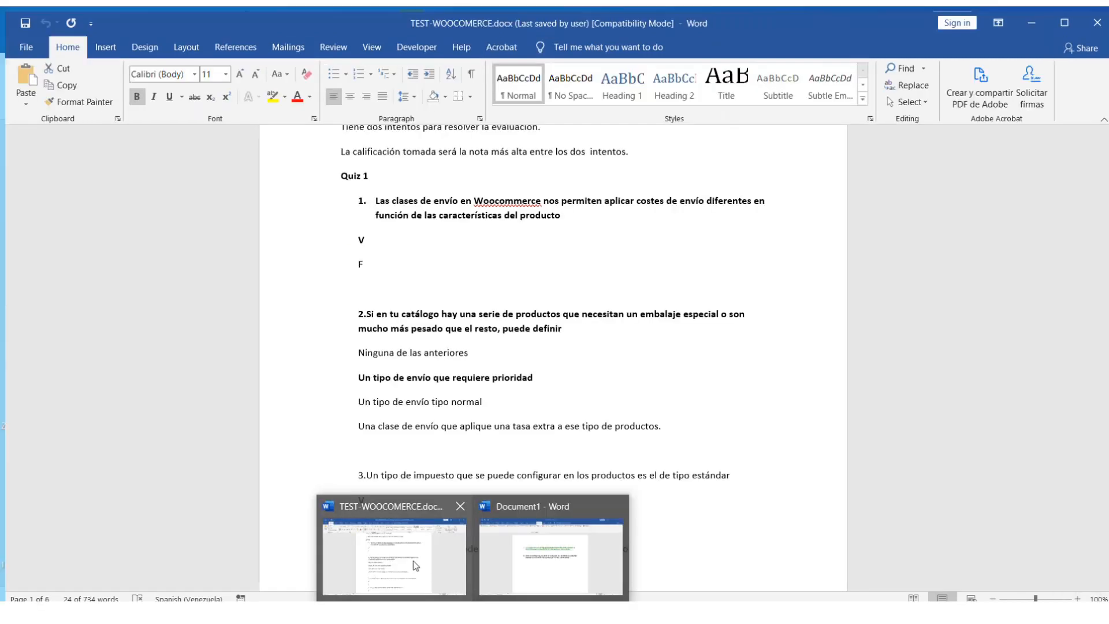
left_click(412, 563)
left_click_drag(536, 373, 336, 373)
key("ctrl+c")
left_click(1025, 18)
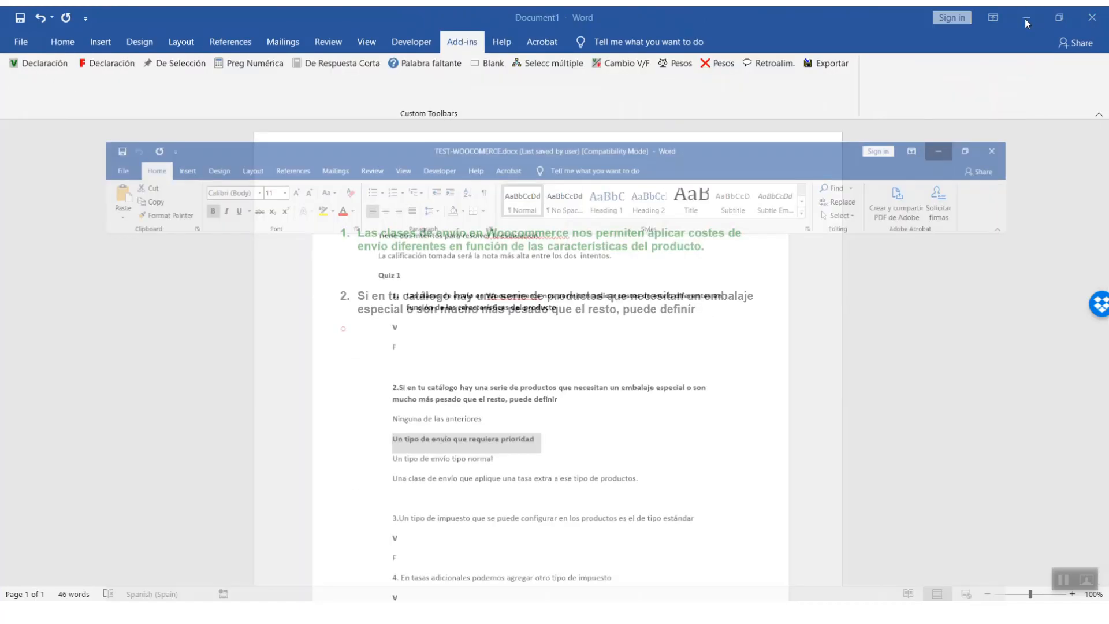
key("ctrl+v")
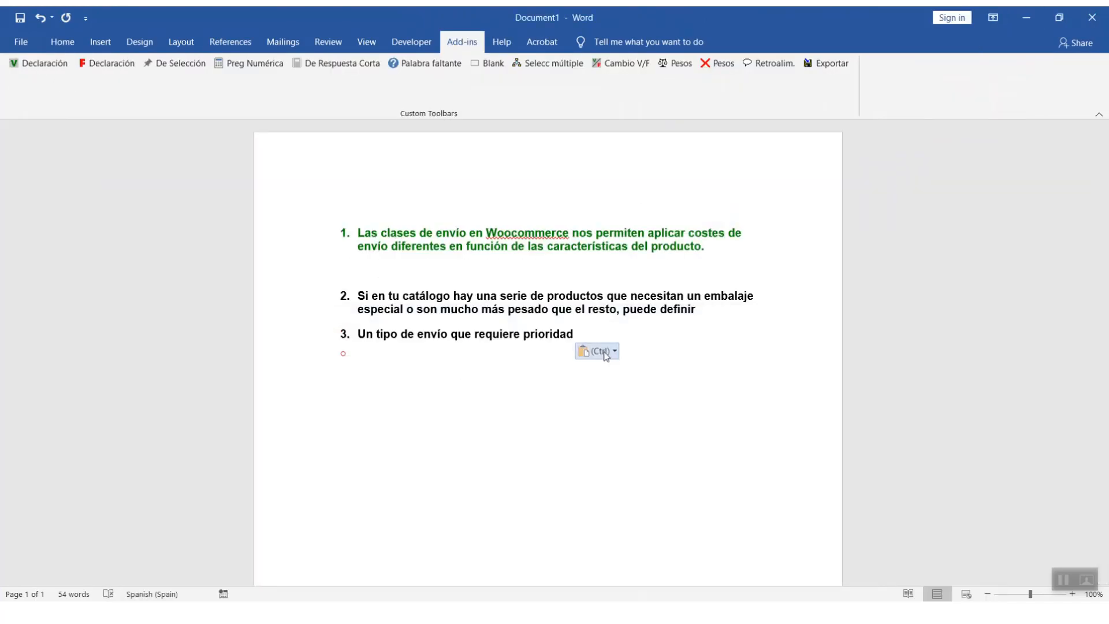
left_click(597, 350)
left_click(631, 391)
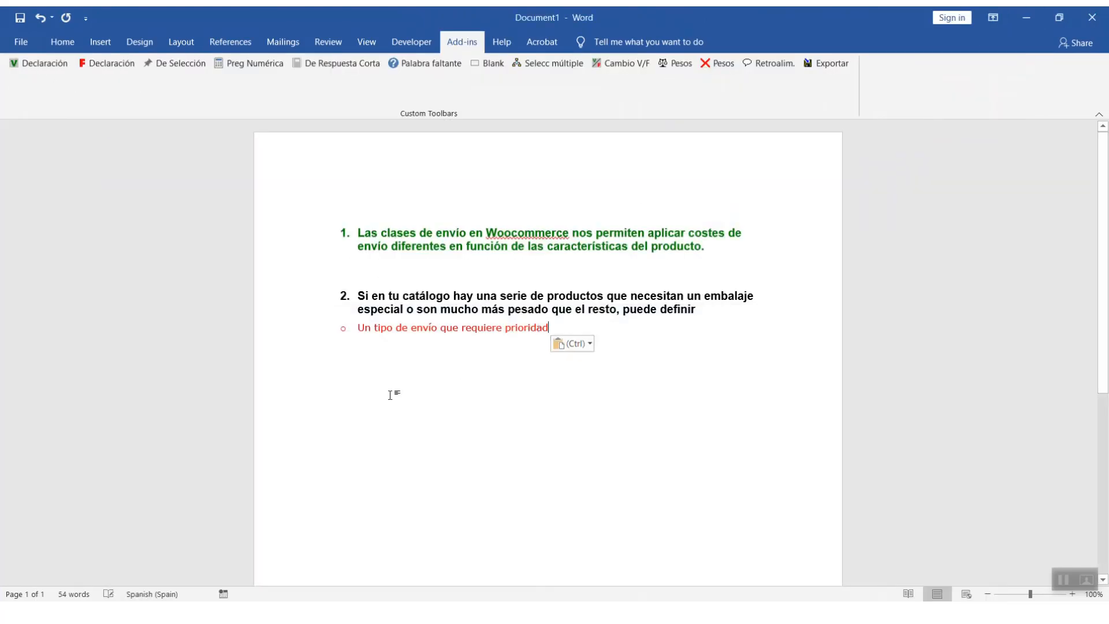
- Switch the answer "Un tipo de envío que requiere prioridad" to true and start a new answer line below it
left_click_drag(569, 326, 360, 334)
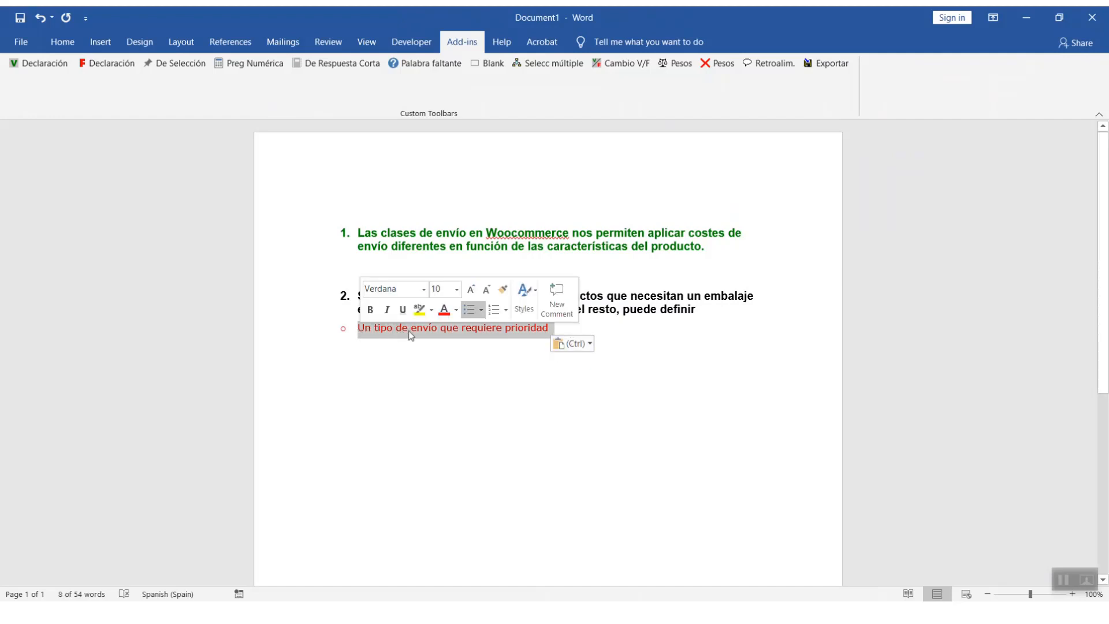
left_click(633, 62)
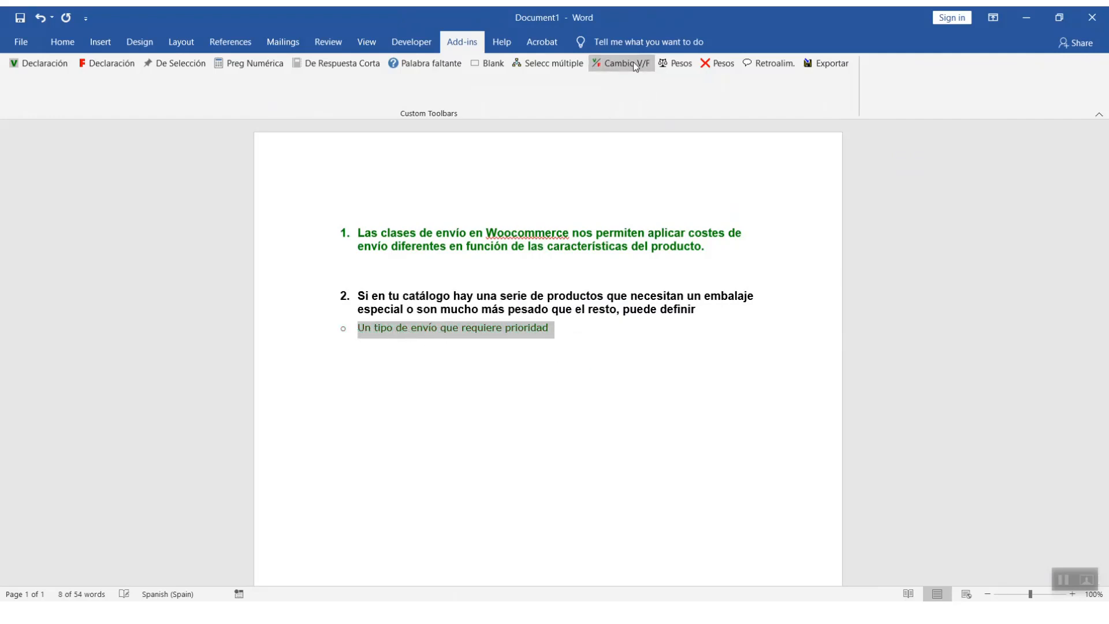
left_click(466, 328)
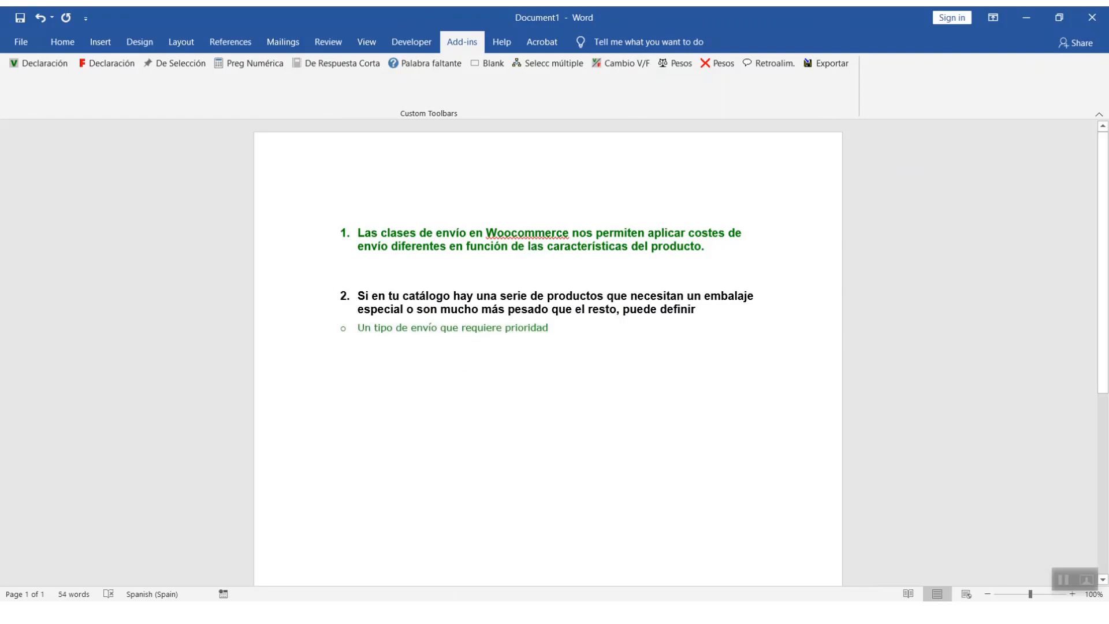
key("End")
key("Return")
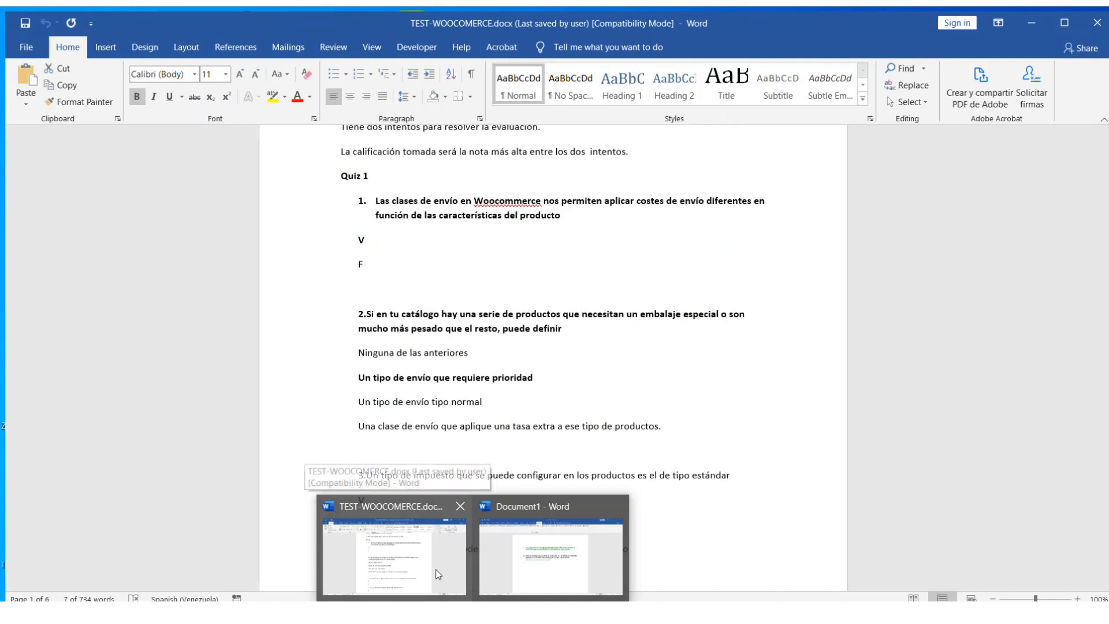
- Copy "Un tipo de envío tipo normal" from TEST-WOOCOMERCE.docx as question 2's second answer and switch it to false
left_click(435, 570)
left_click(311, 410)
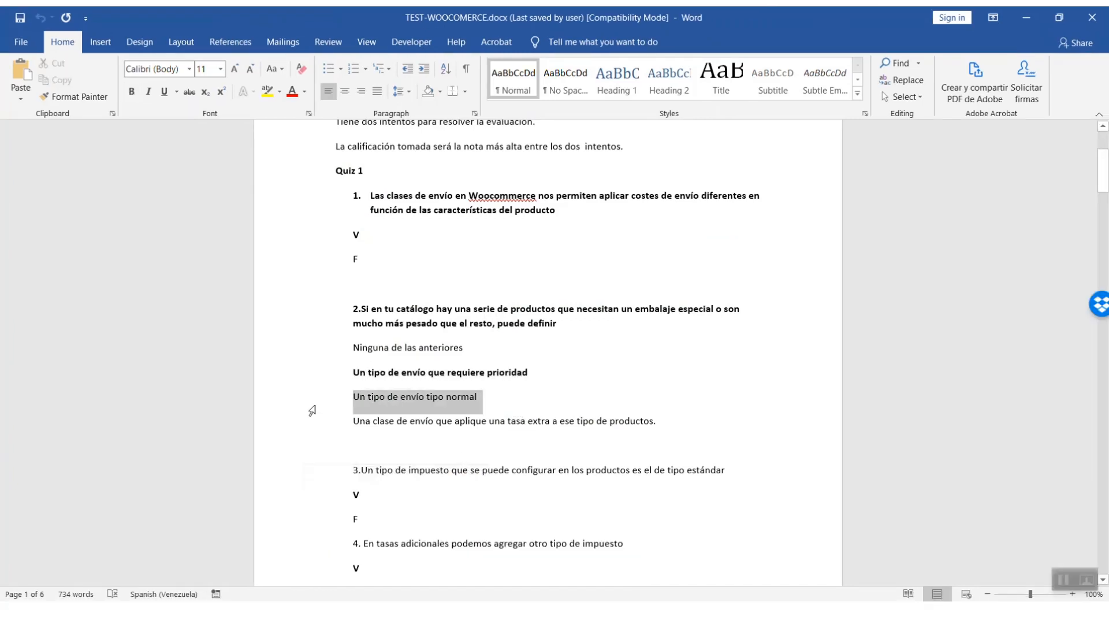
key("ctrl+c")
left_click(1026, 18)
key("ctrl+v")
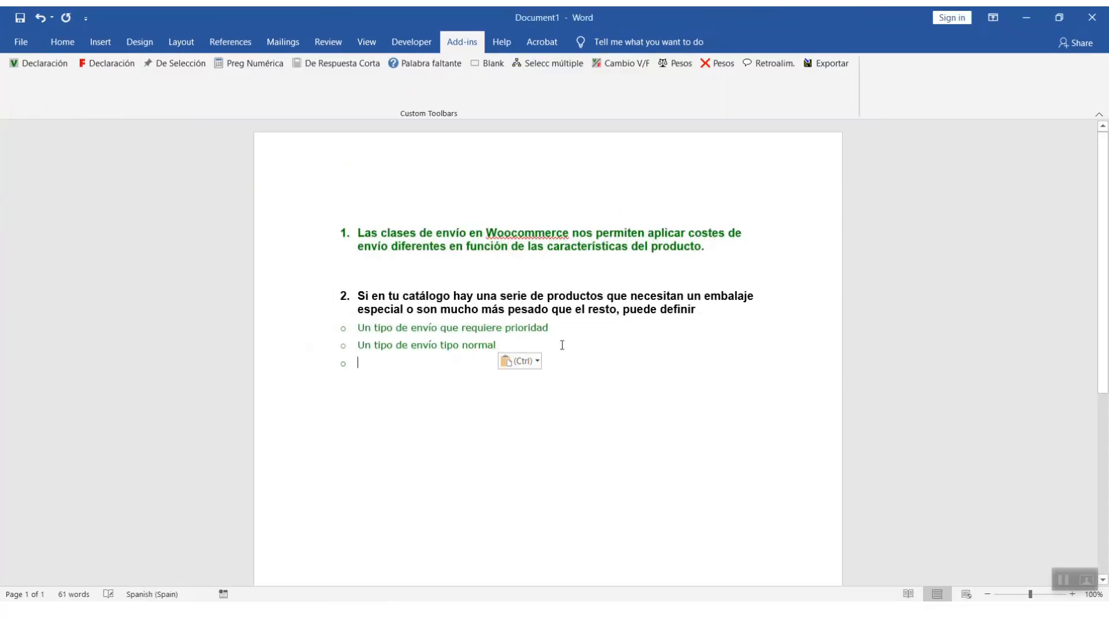
left_click_drag(531, 343, 357, 345)
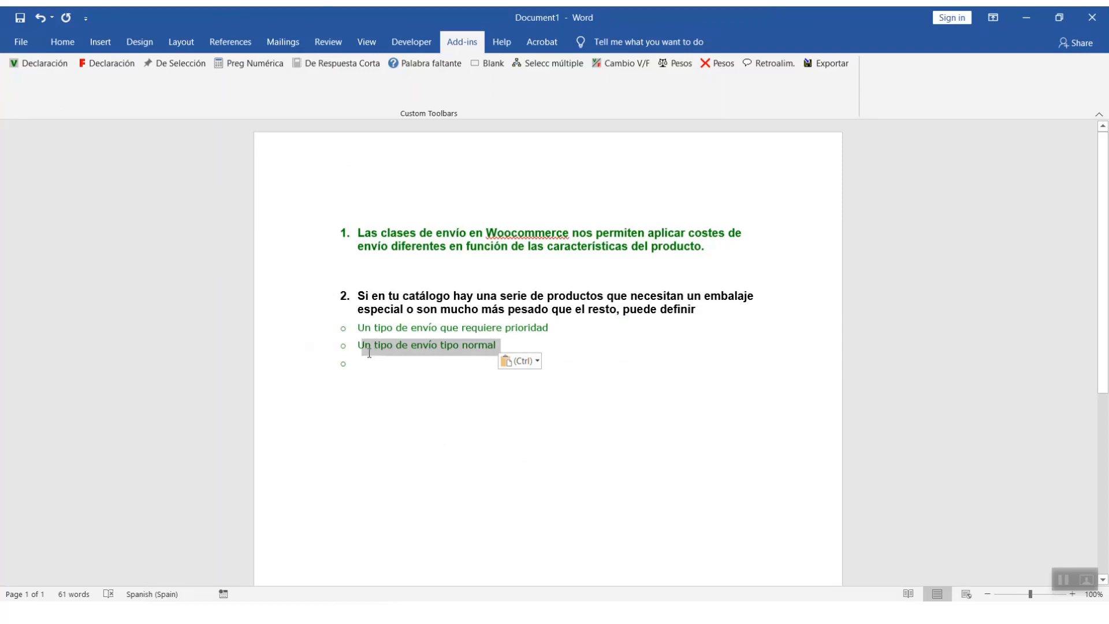
left_click(610, 66)
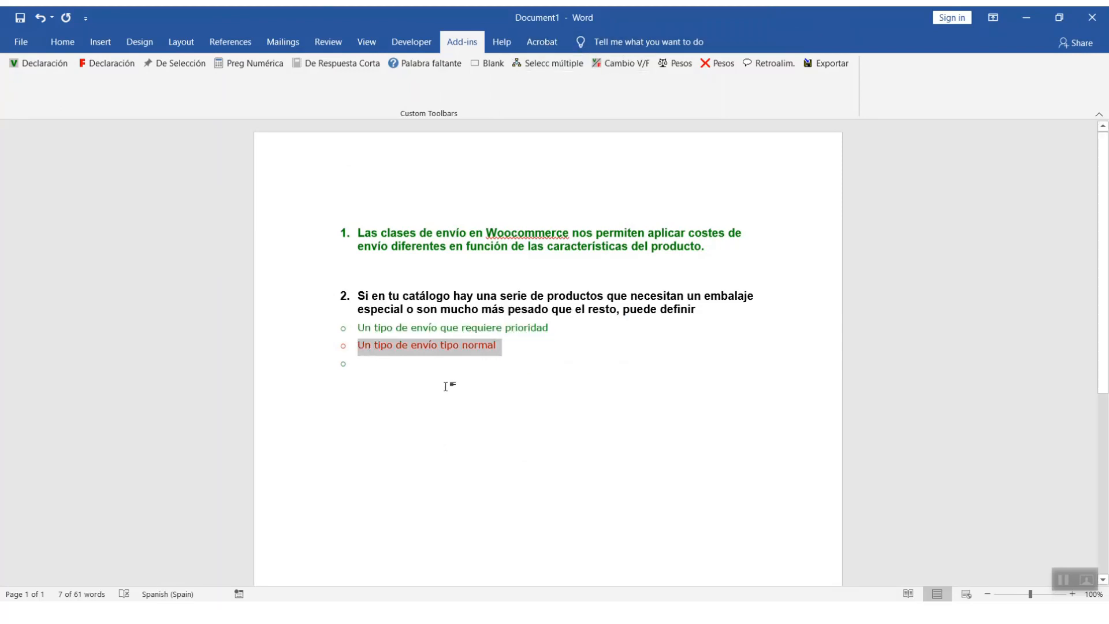
- Copy "Una clase de envío que aplique una tasa extra a ese tipo de productos." from TEST-WOOCOMERCE.docx as question 2's third answer
left_click(396, 549)
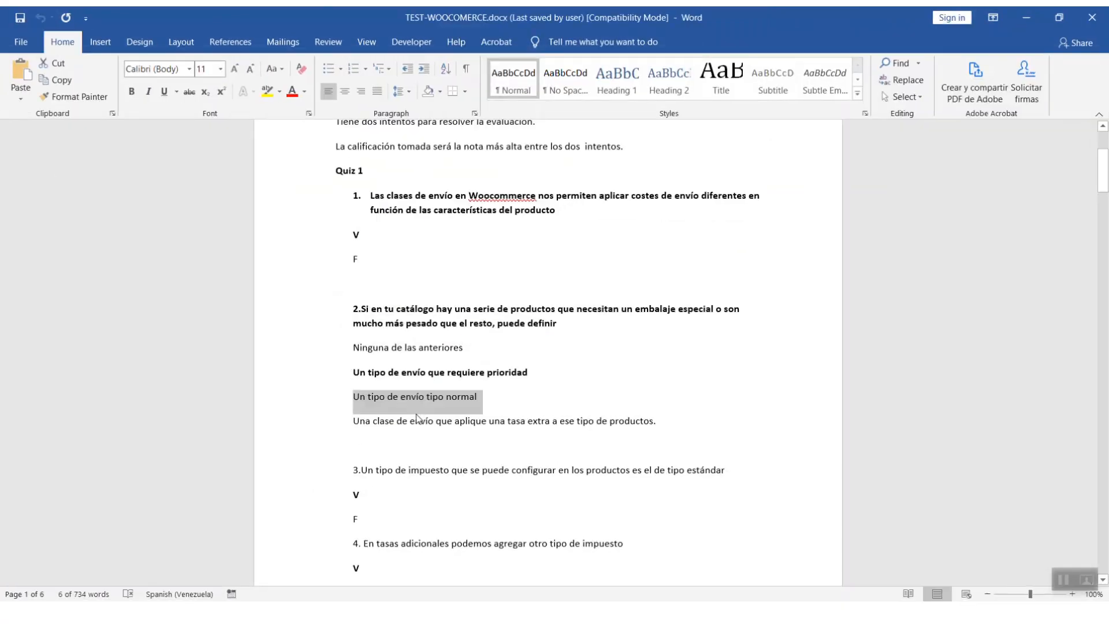
left_click(658, 422)
left_click_drag(658, 422, 300, 414)
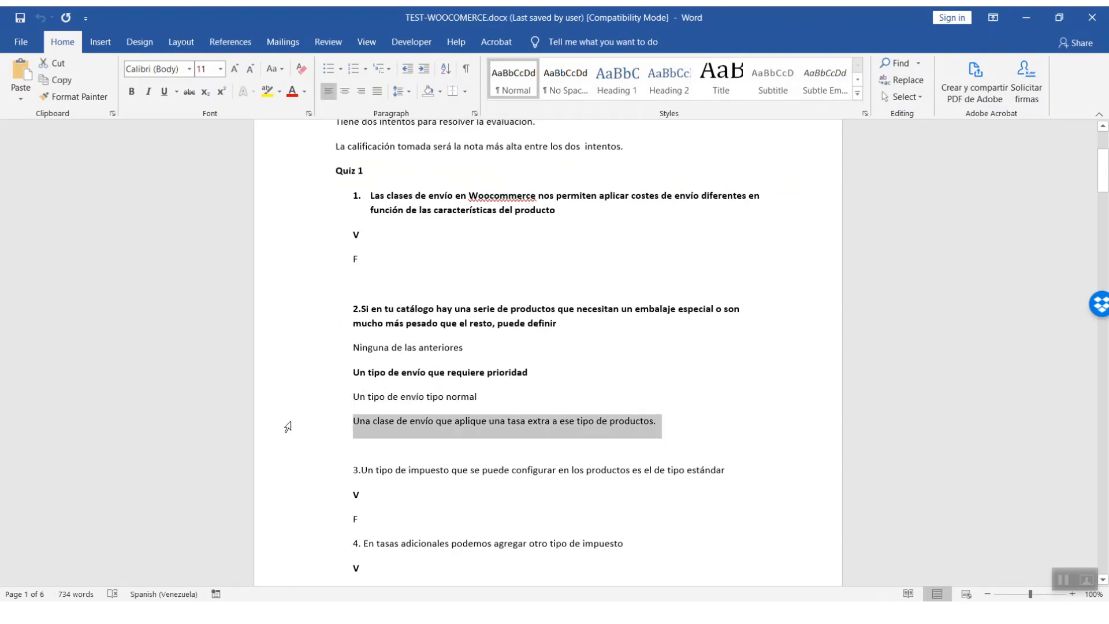
key("ctrl+c")
left_click(1026, 18)
key("ctrl+v")
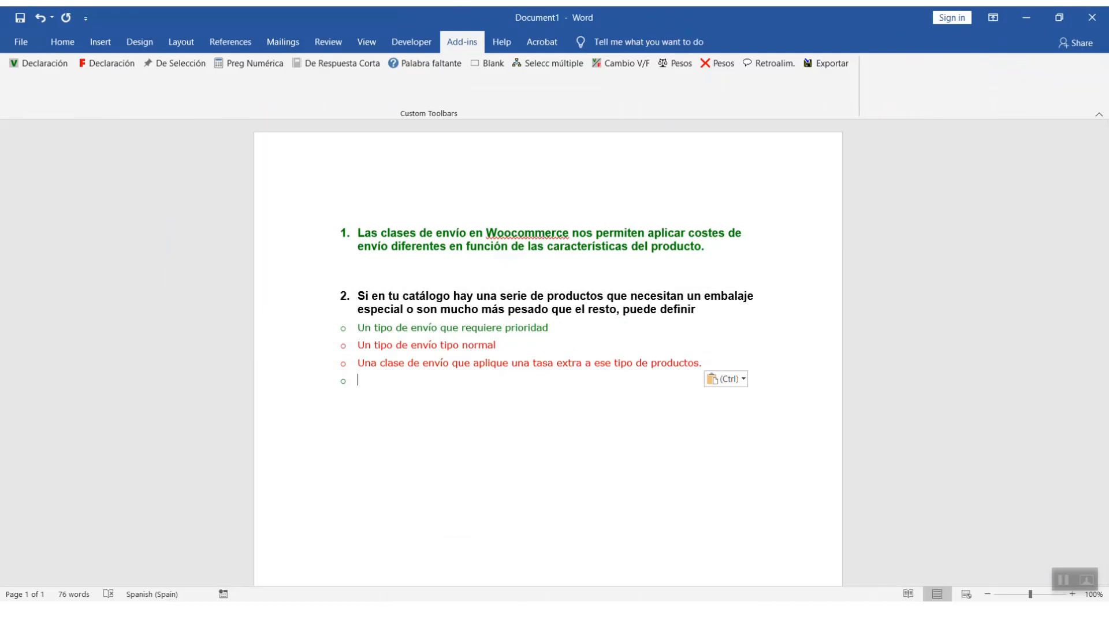
- Copy "Ninguna de las anteriores" from TEST-WOOCOMERCE.docx as question 2's fourth answer, and remove the empty bullet below it
left_click(404, 560)
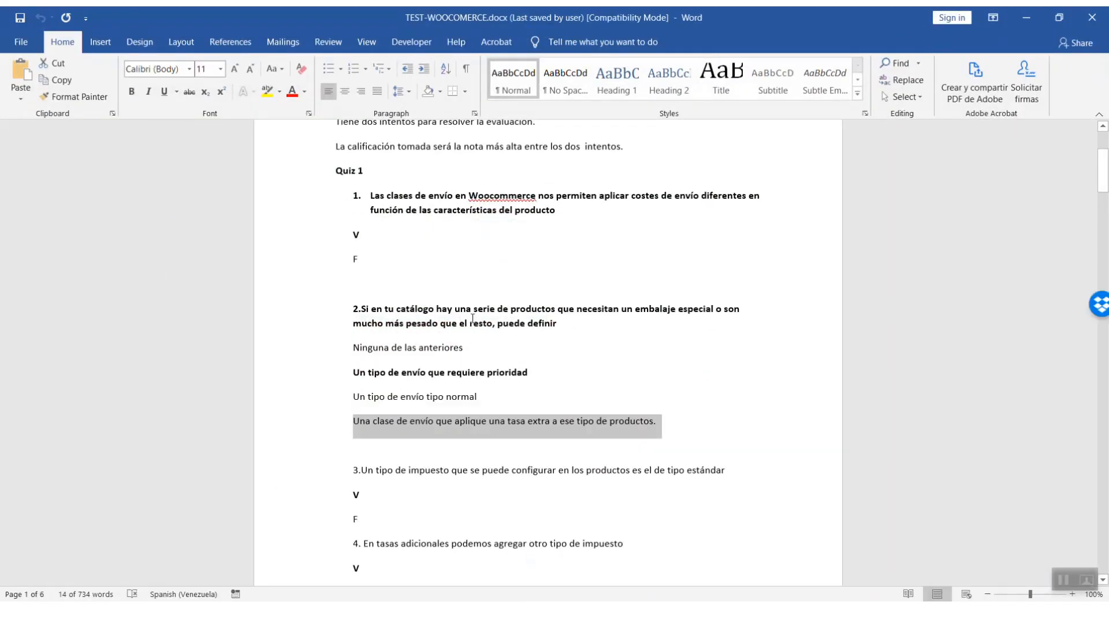
left_click_drag(465, 348, 349, 350)
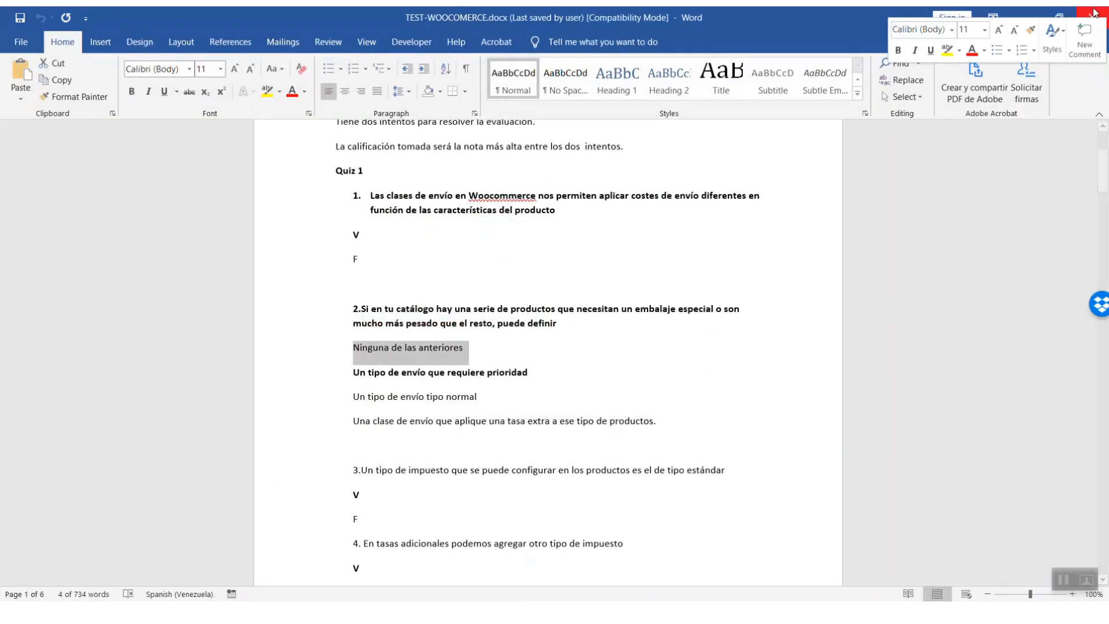
left_click(1023, 17)
key("ctrl+v")
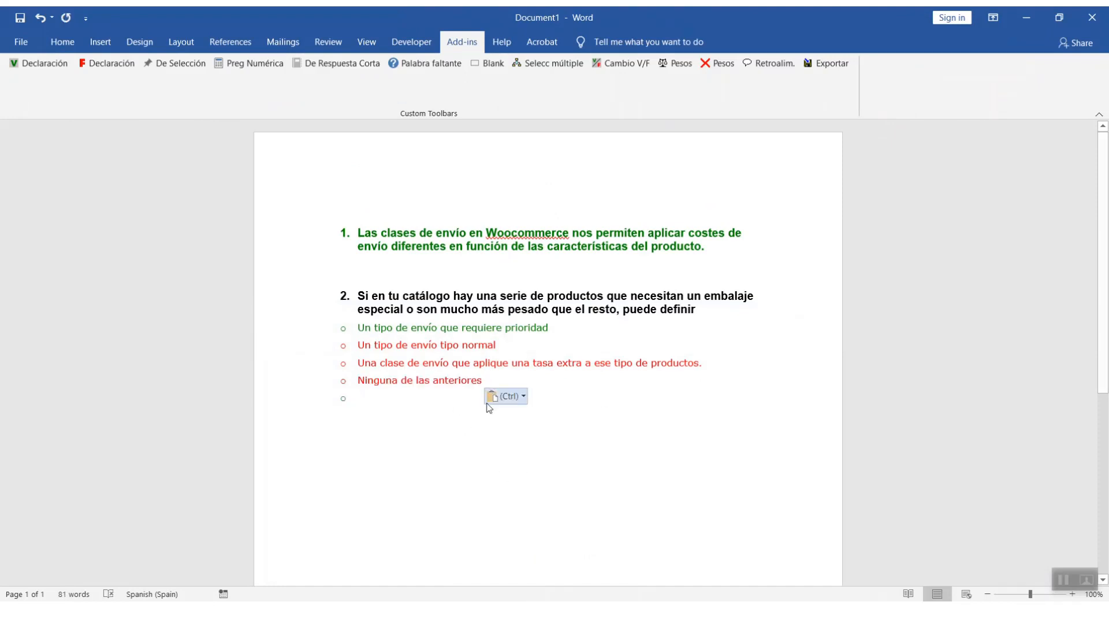
key("BackSpace")
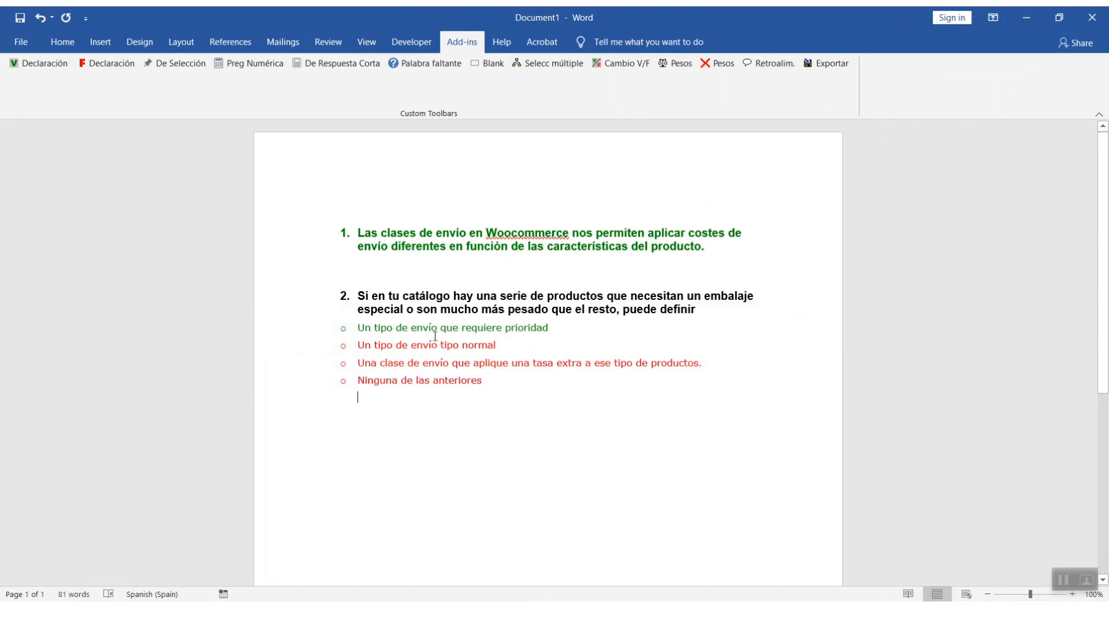
left_click(582, 324)
left_click(440, 444)
left_click_drag(494, 387, 346, 381)
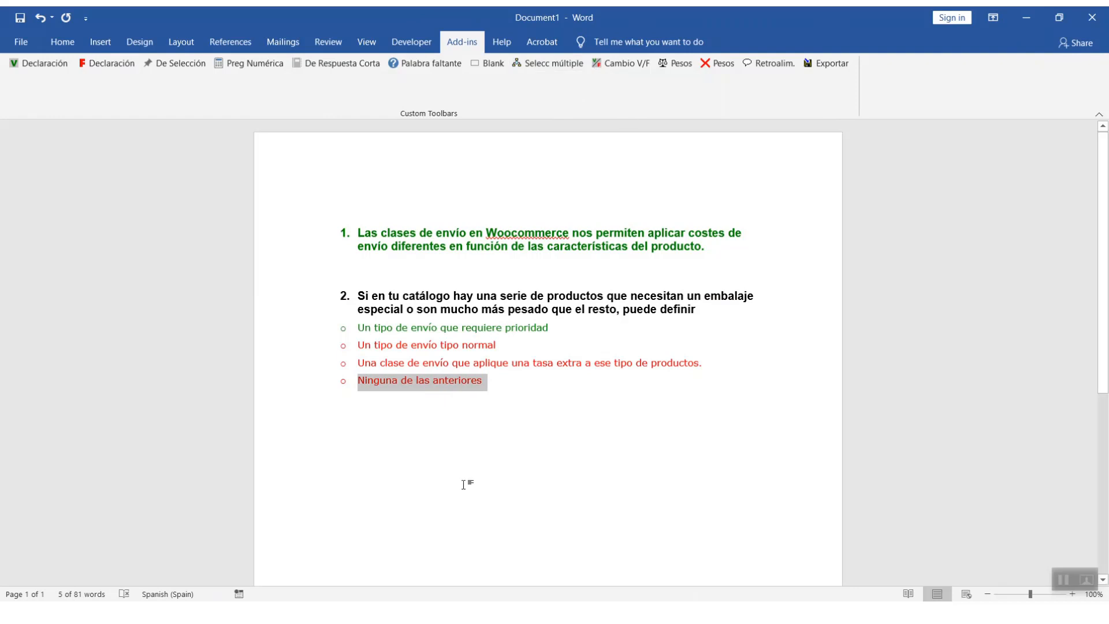
left_click(511, 418)
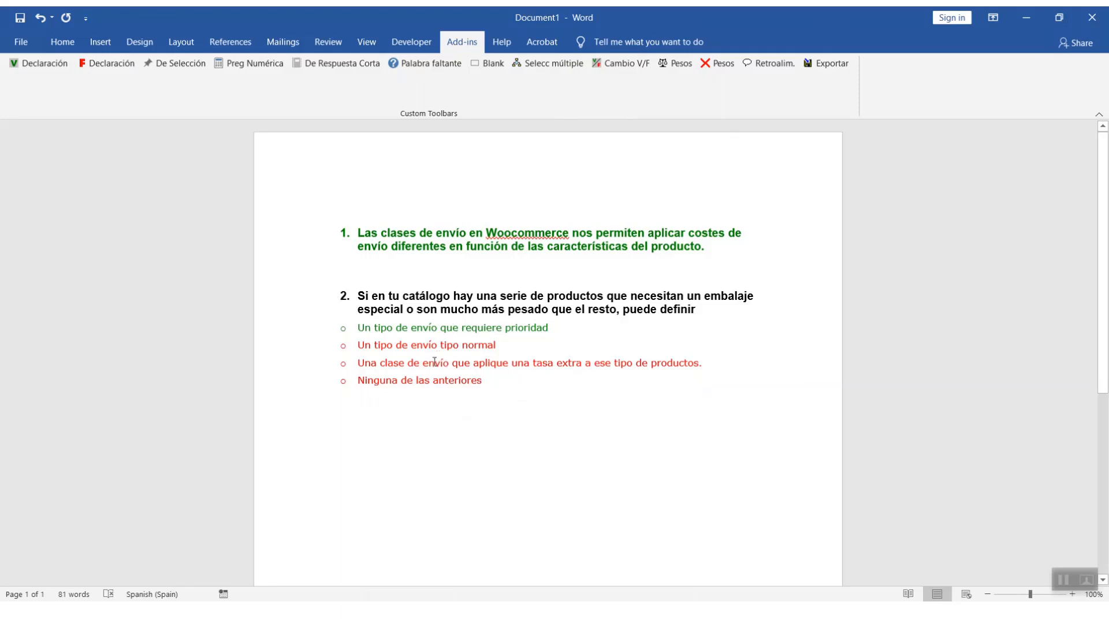
left_click(530, 387)
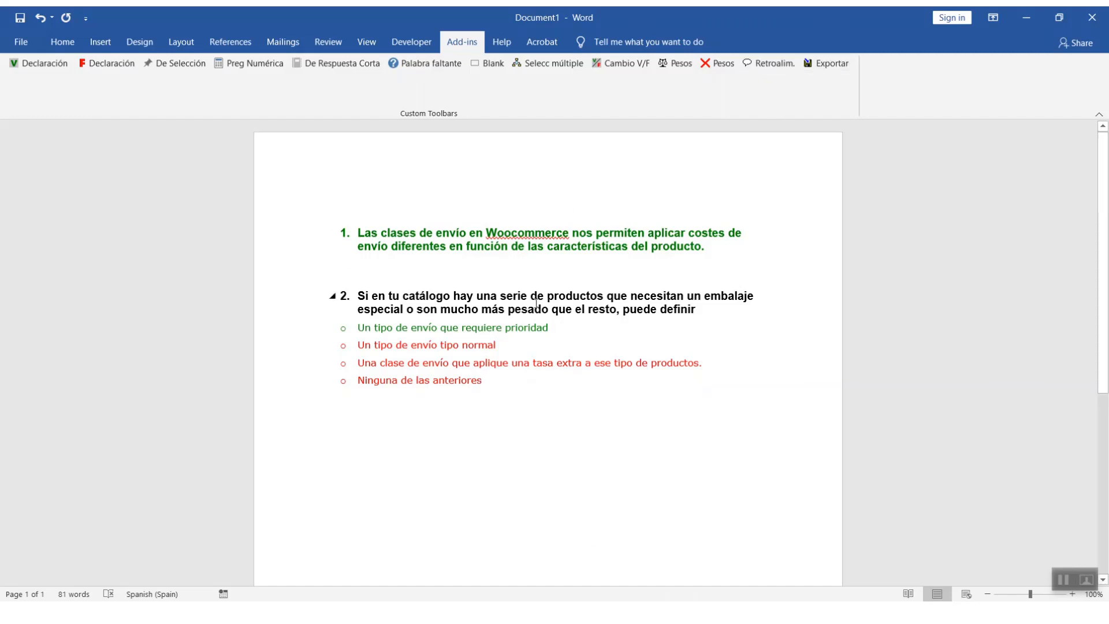
- Save the new quiz document to the Desktop folder as a Word document named test1
left_click(30, 42)
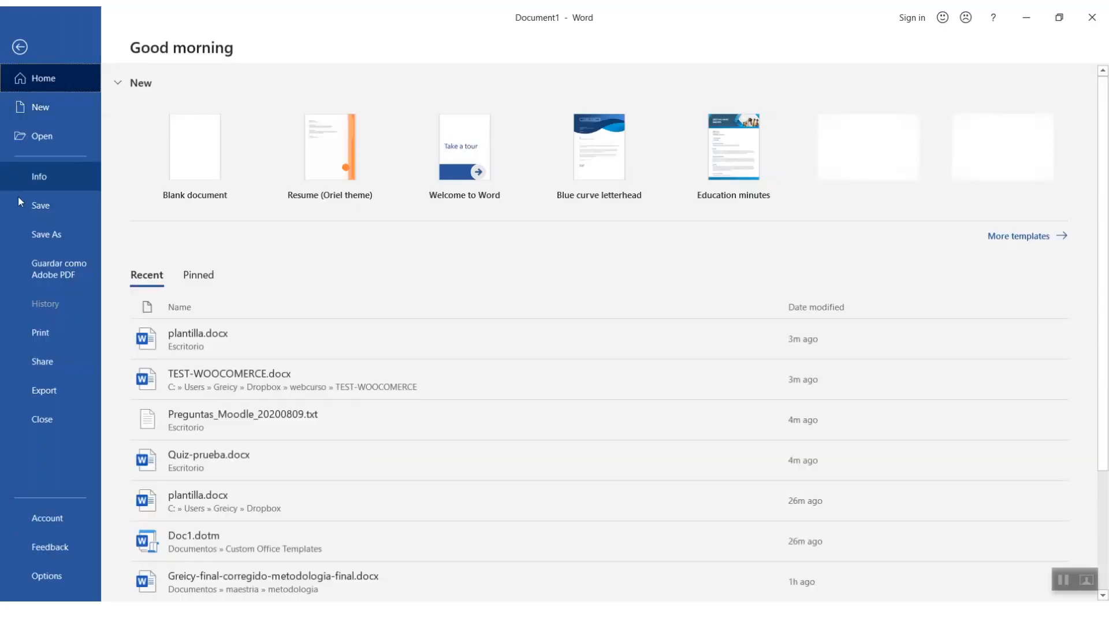
left_click(46, 234)
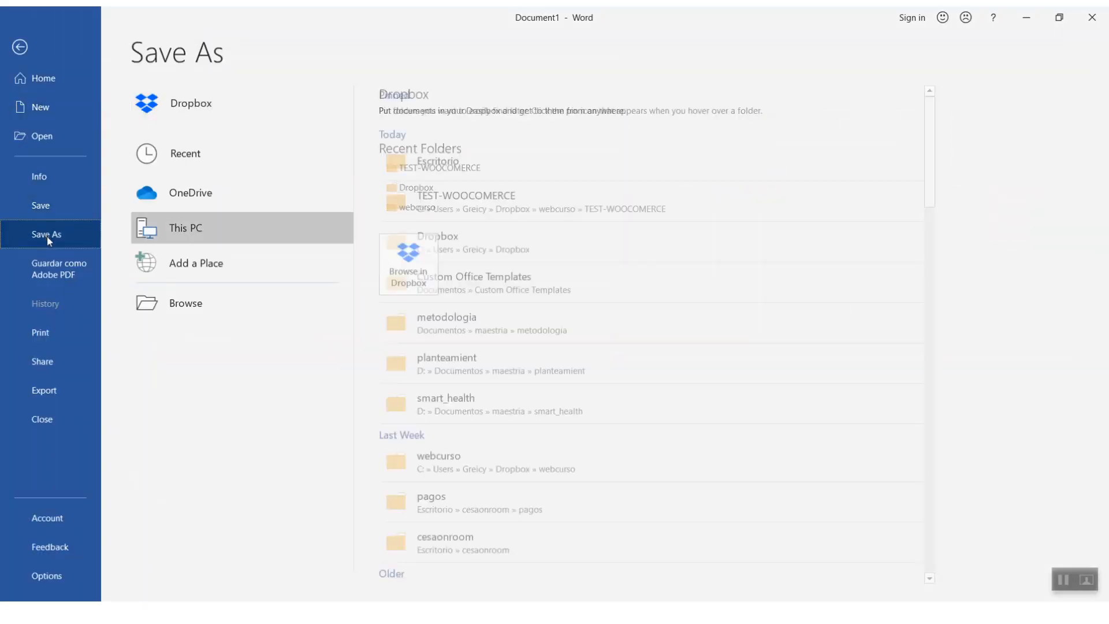
left_click(455, 161)
type("test1")
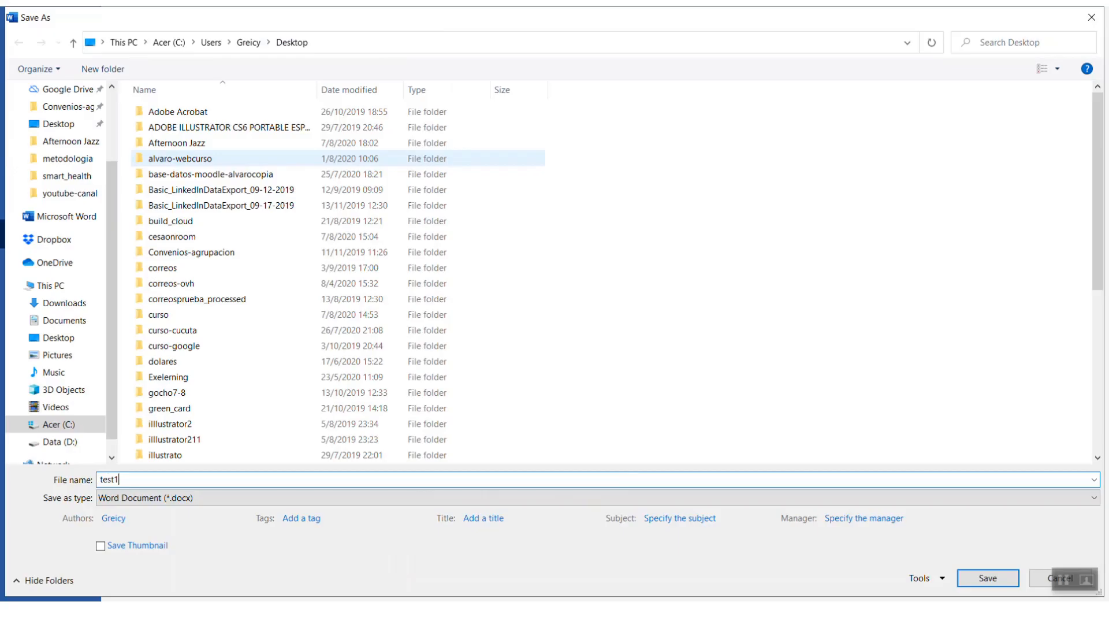
key("Escape")
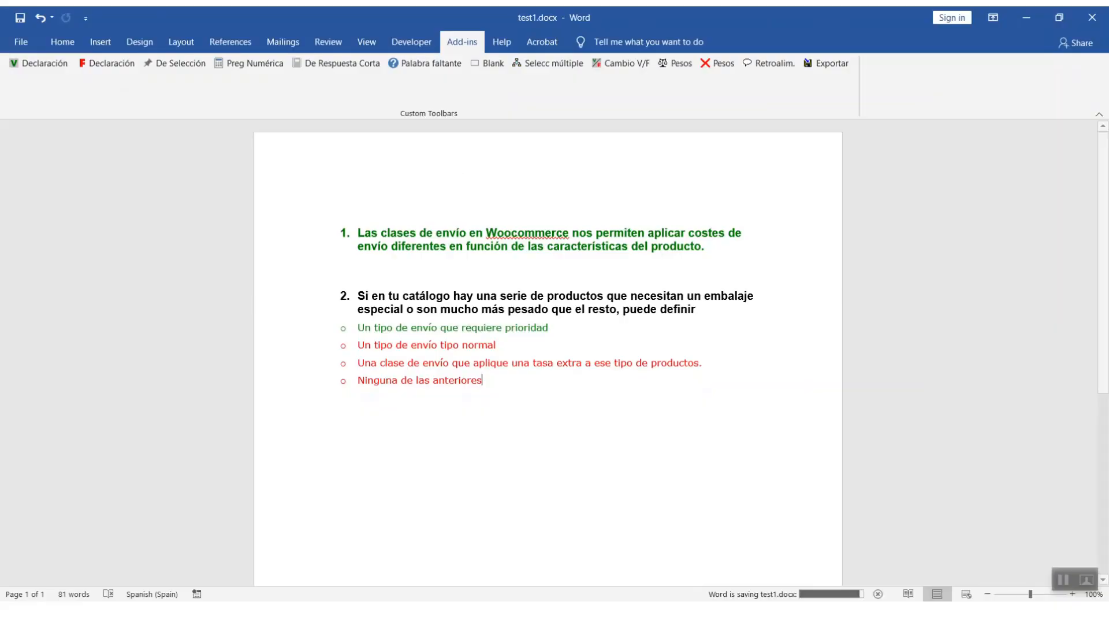
- Export the questions as the plain text file Preguntas_Moodle_20200809.txt into a new folder named test inside Documents
left_click(829, 65)
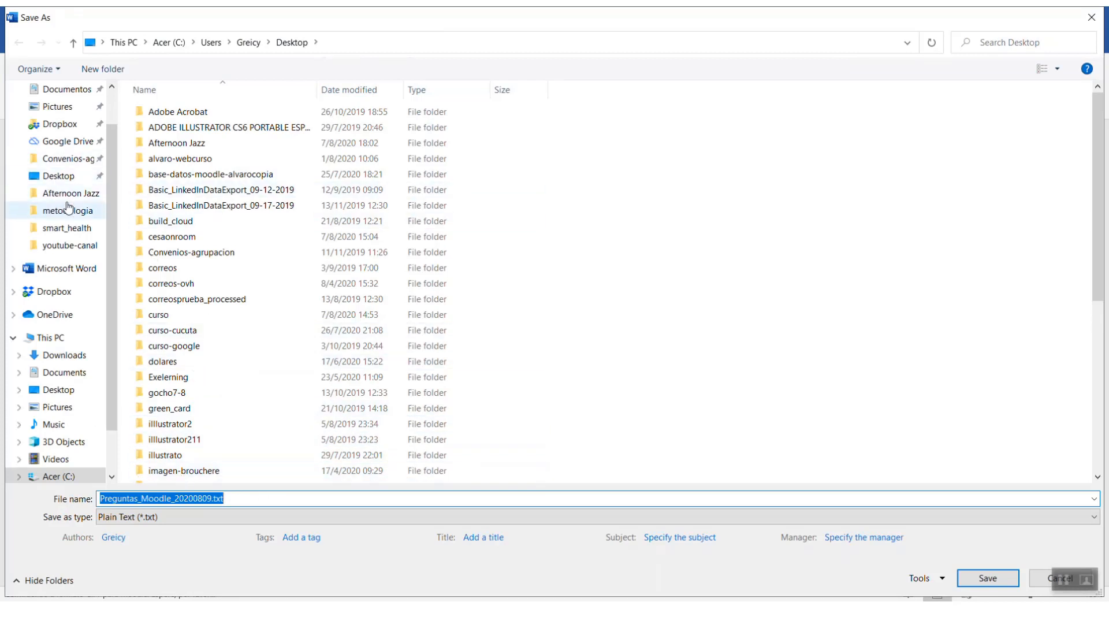
left_click(52, 176)
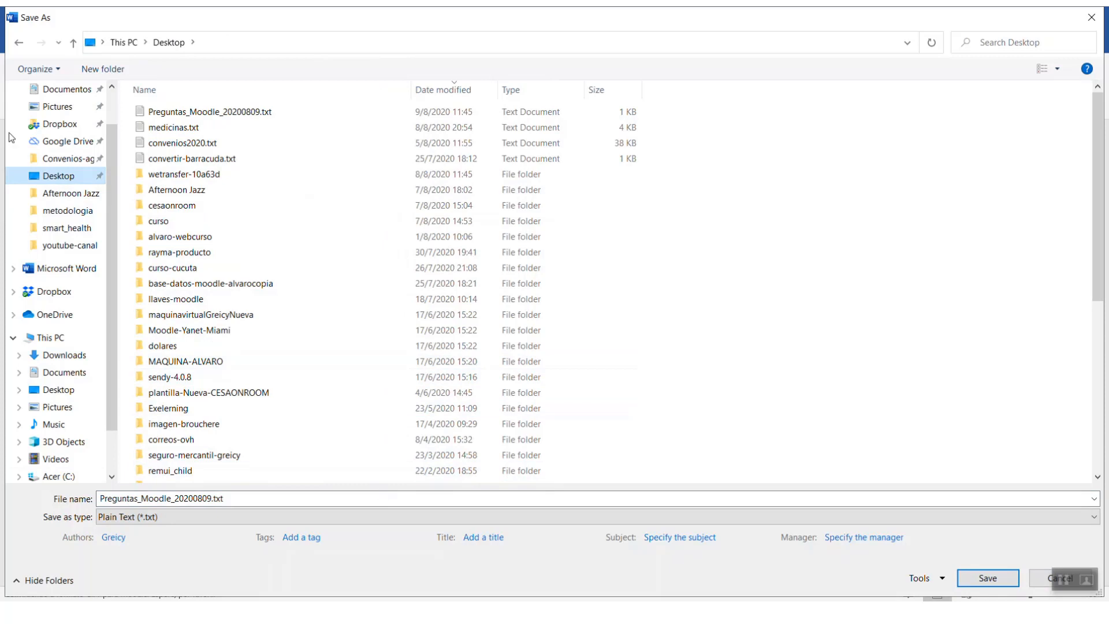
left_click(58, 374)
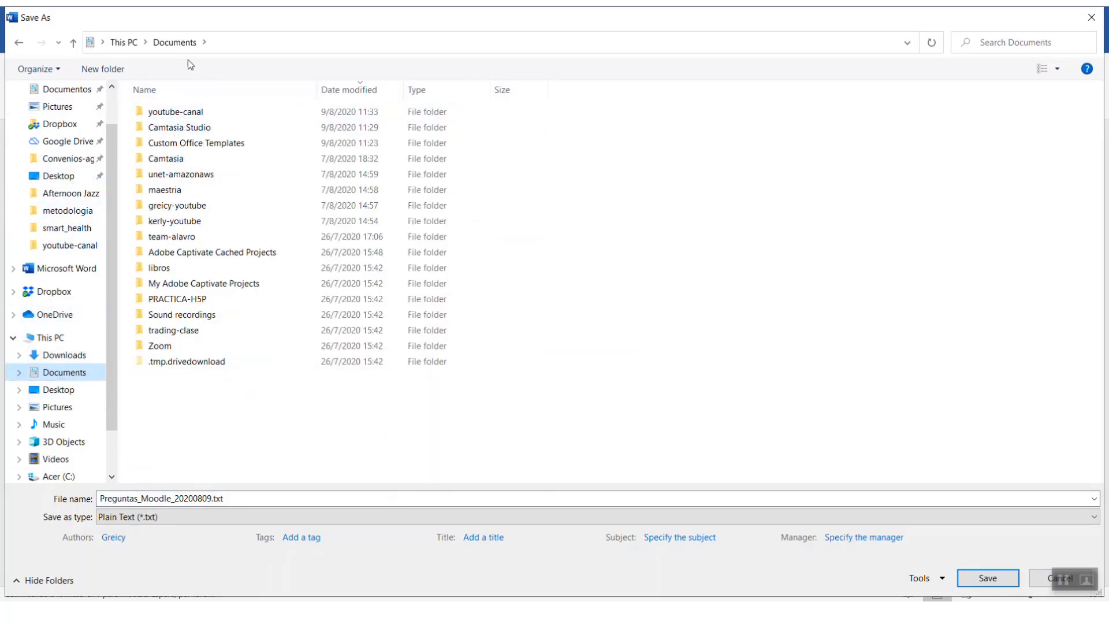
left_click(104, 68)
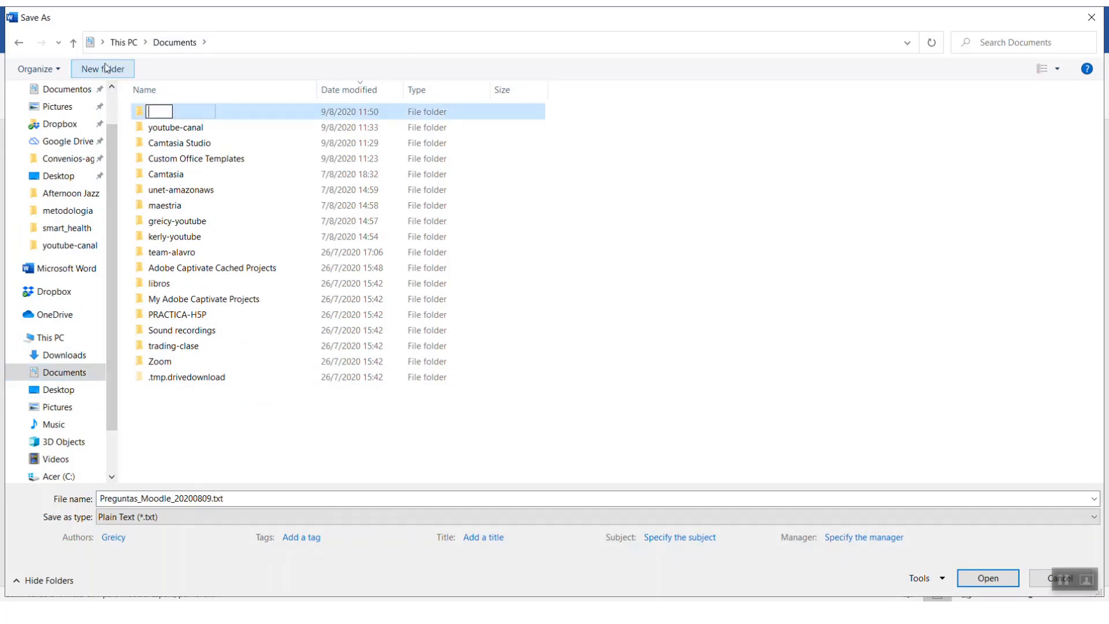
type("test")
key("Return")
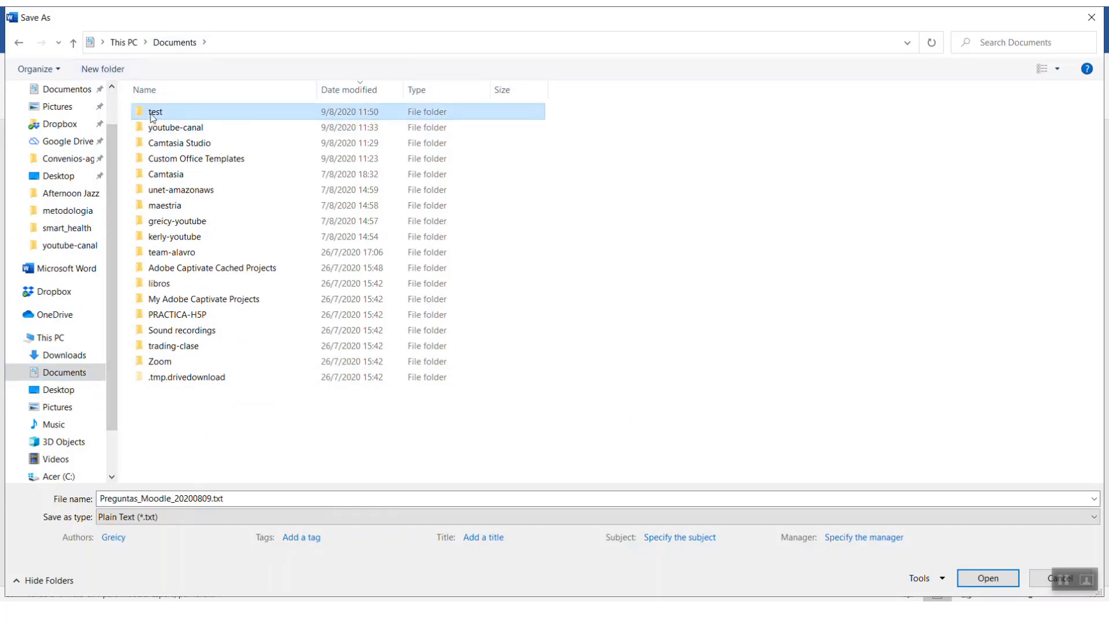
double_click(153, 112)
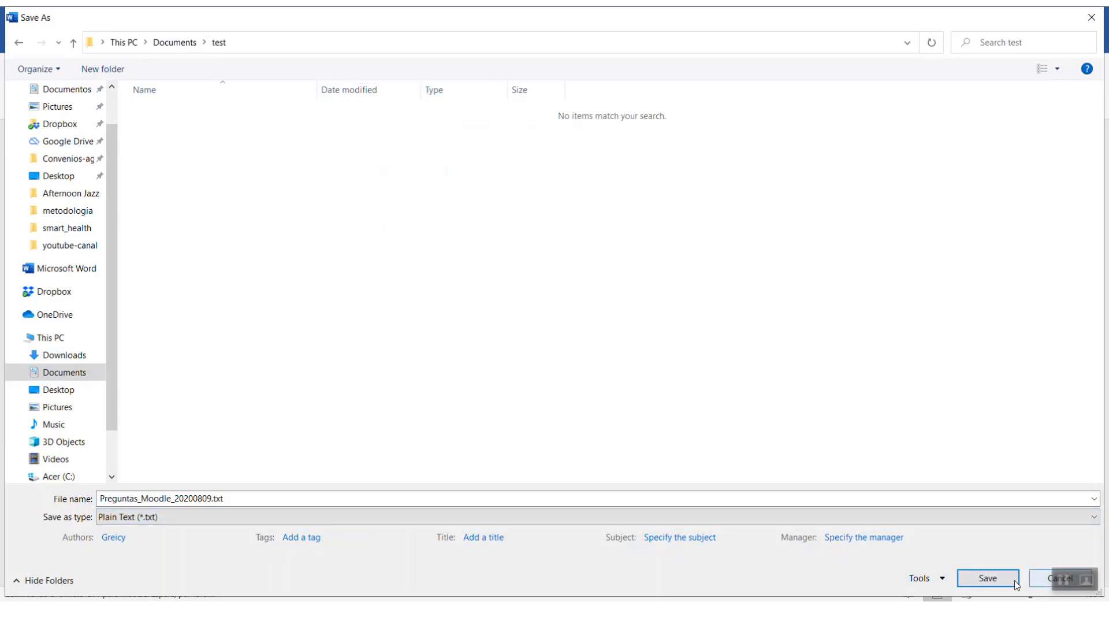
left_click(988, 579)
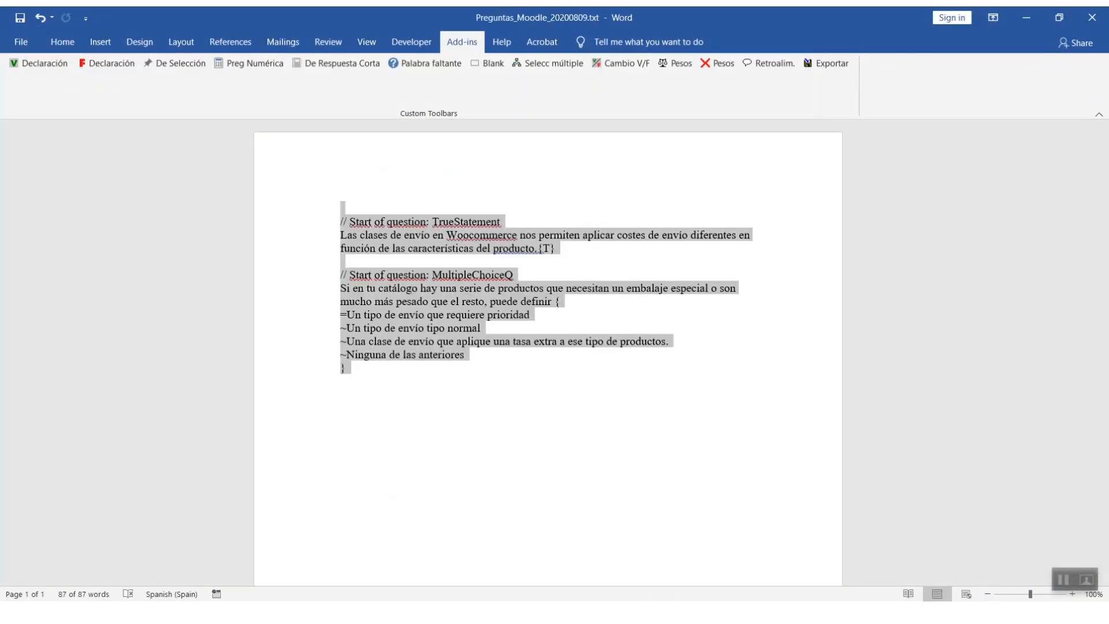
- Switch to File Explorer and open Preguntas_Moodle_20200809.txt from the test folder in Documents with Notepad
left_click(440, 612)
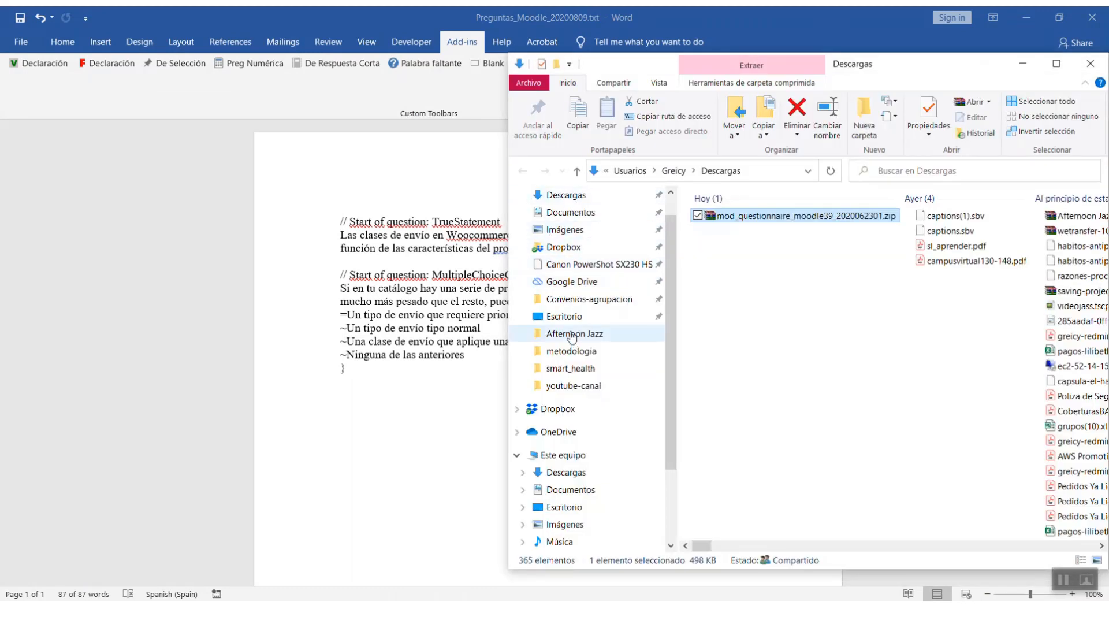
left_click(568, 490)
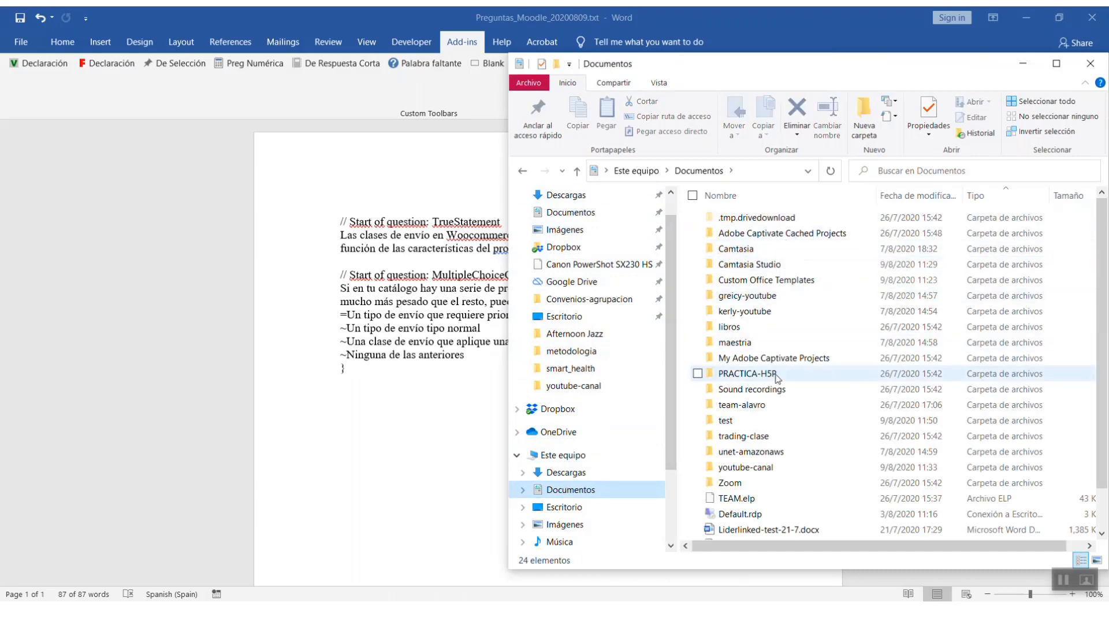
double_click(740, 422)
left_click(760, 219)
right_click(761, 219)
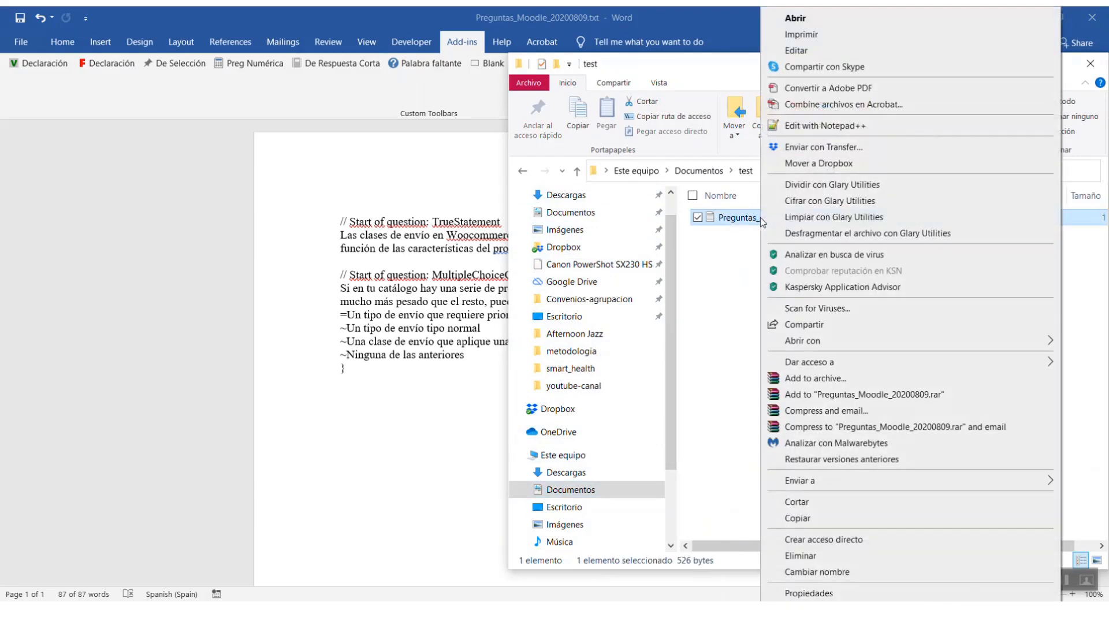
left_click(740, 336)
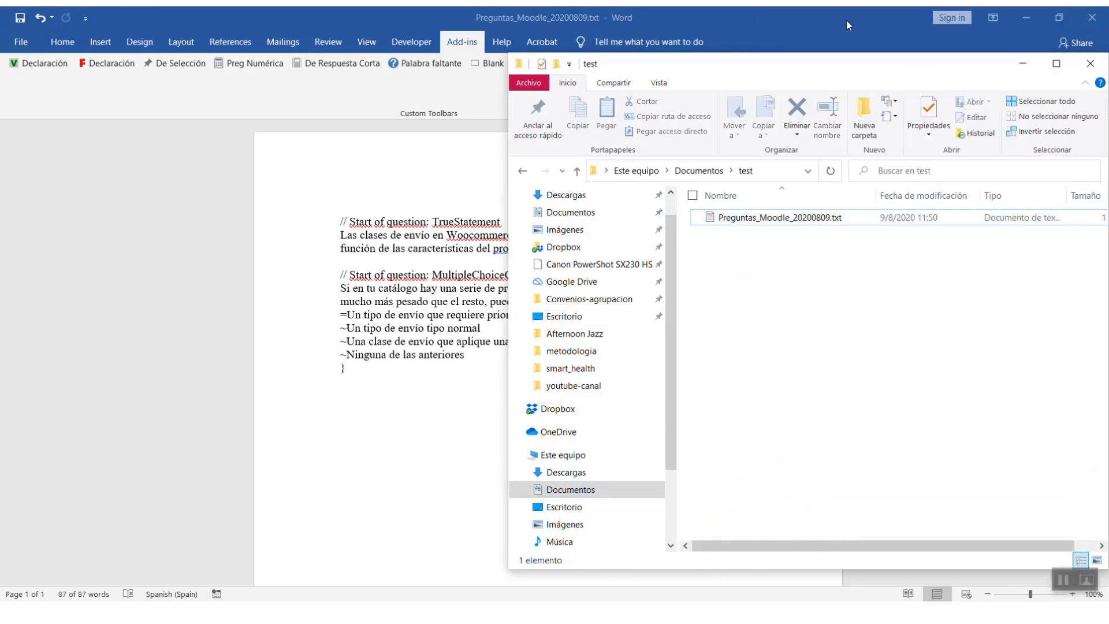
double_click(813, 64)
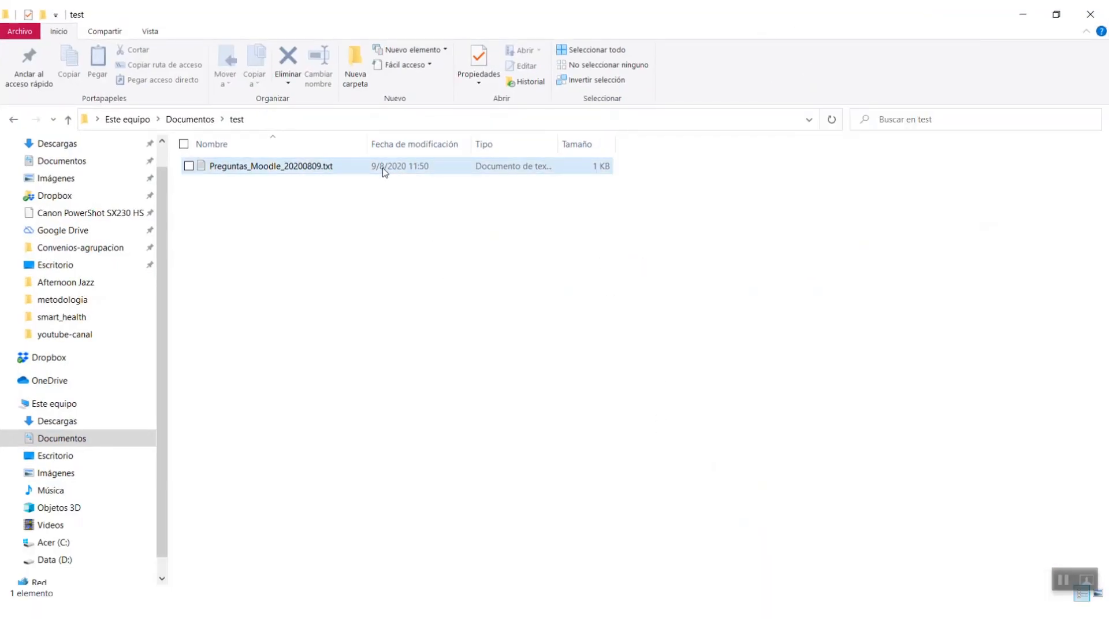
right_click(321, 172)
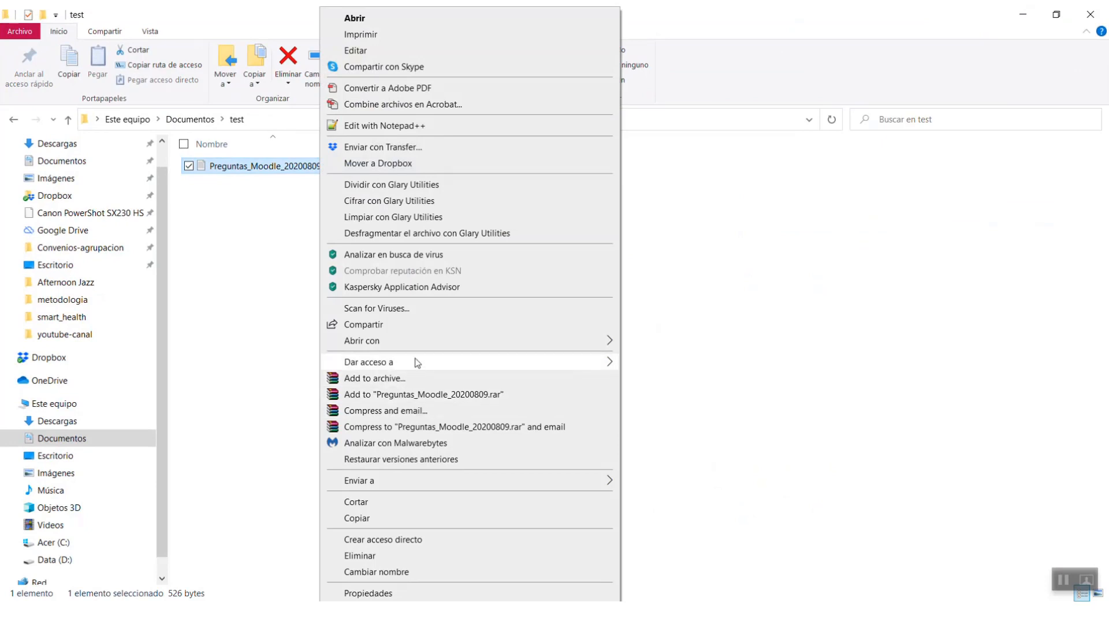
left_click(669, 358)
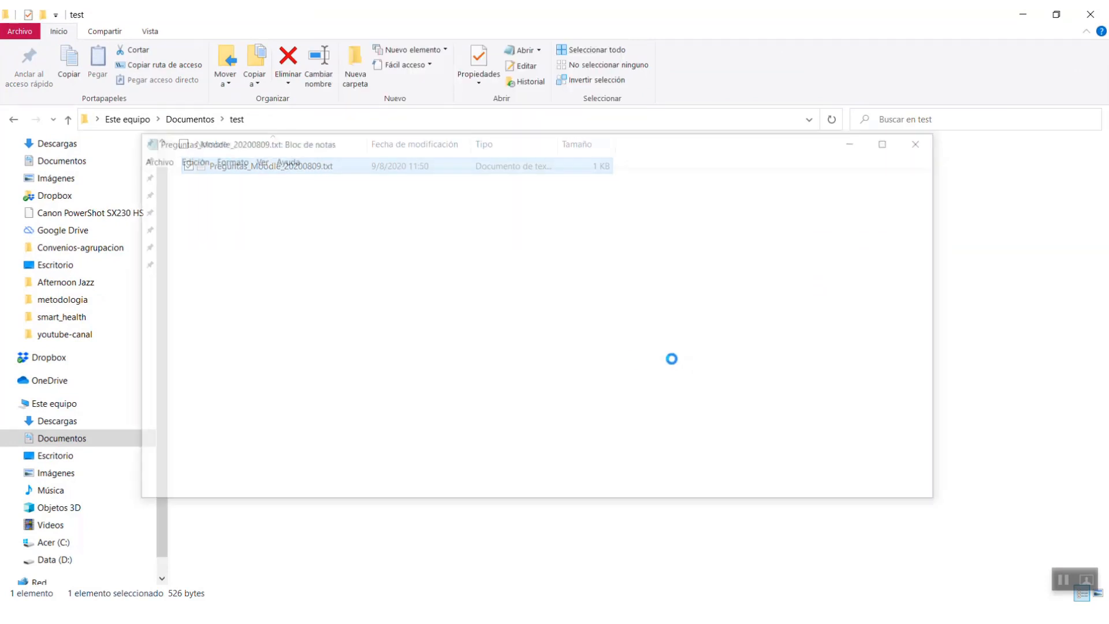
- Try to save Preguntas_Moodle_20200809.txt over itself with UTF-8 encoding, and close Notepad
left_click(149, 161)
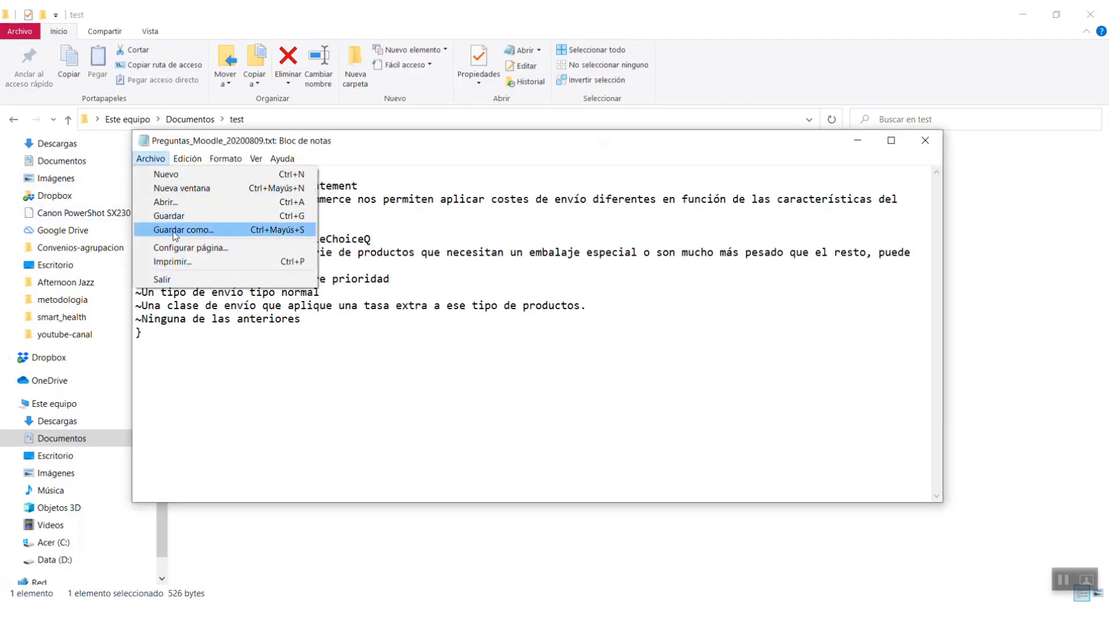
left_click(181, 230)
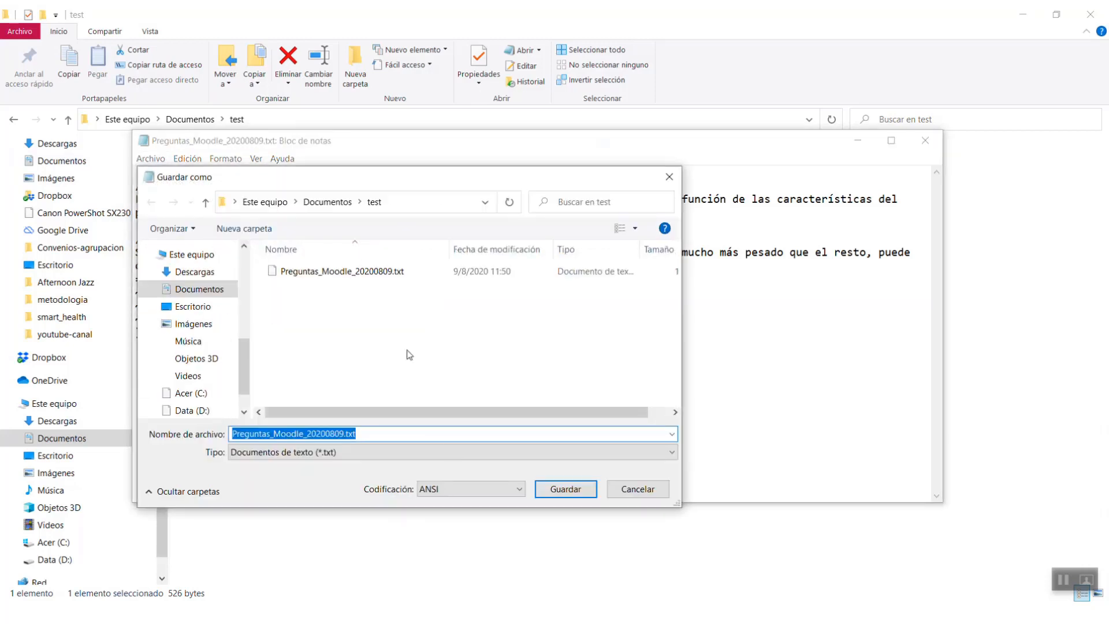
left_click(499, 490)
left_click(459, 538)
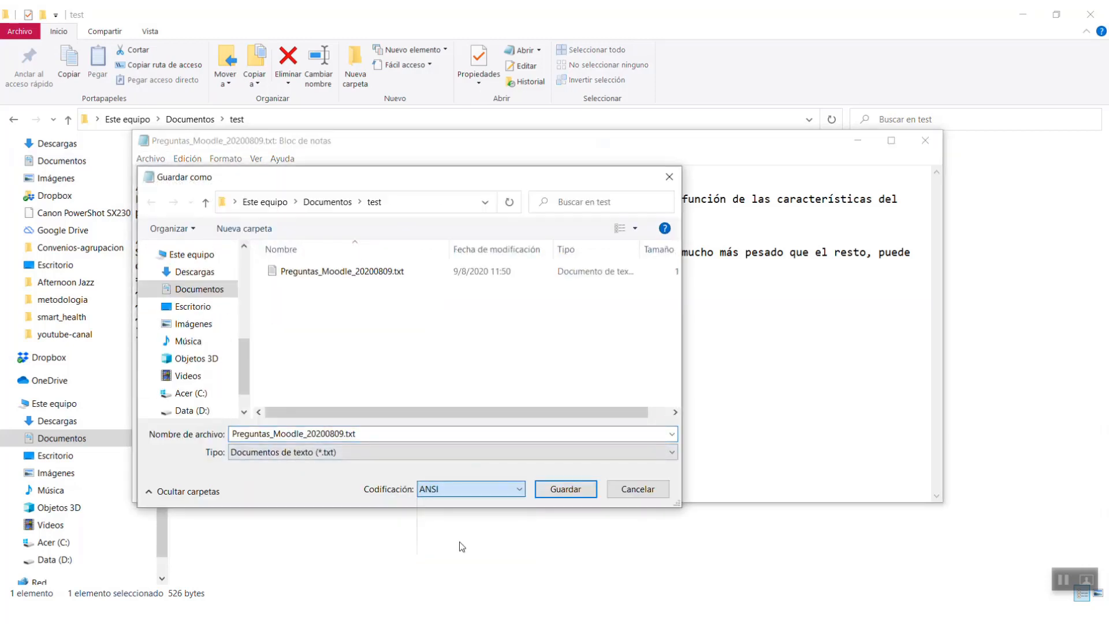
left_click(577, 495)
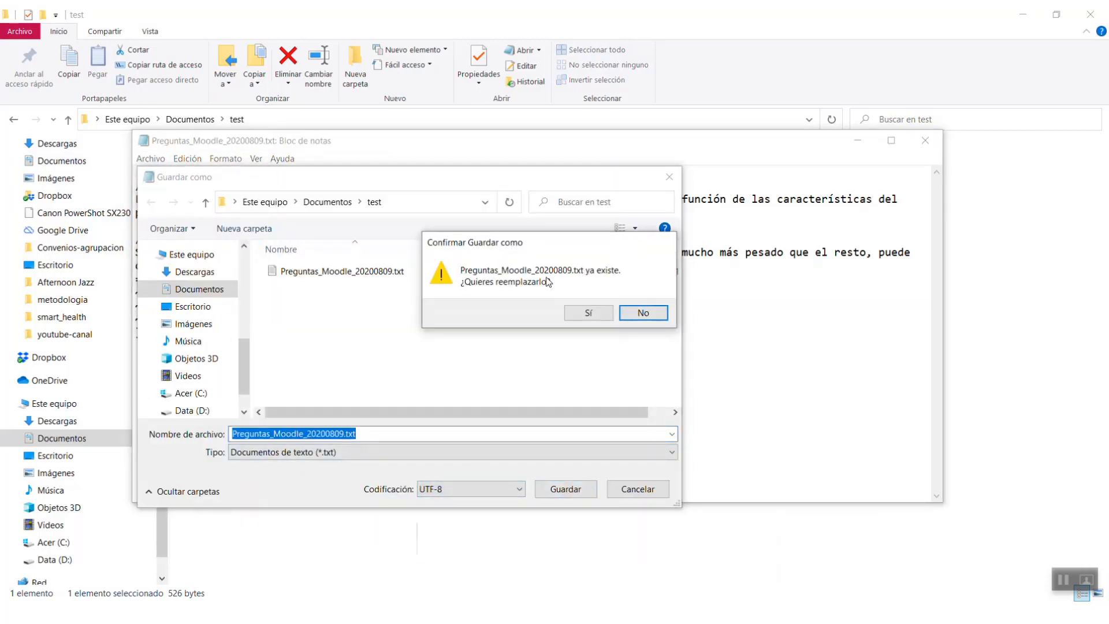
left_click(589, 313)
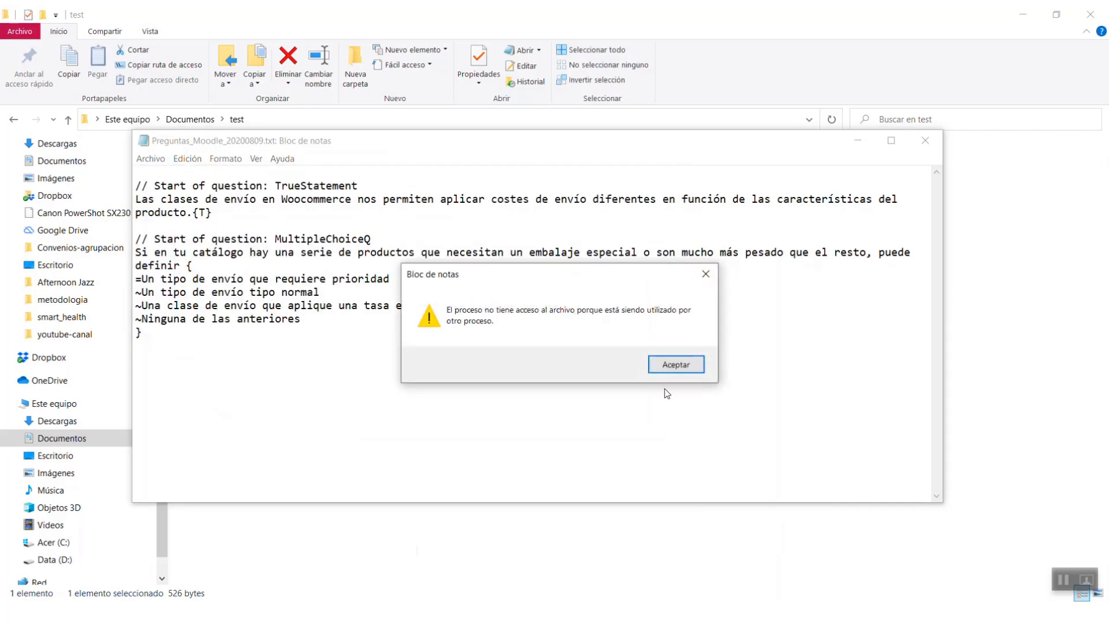
left_click(676, 368)
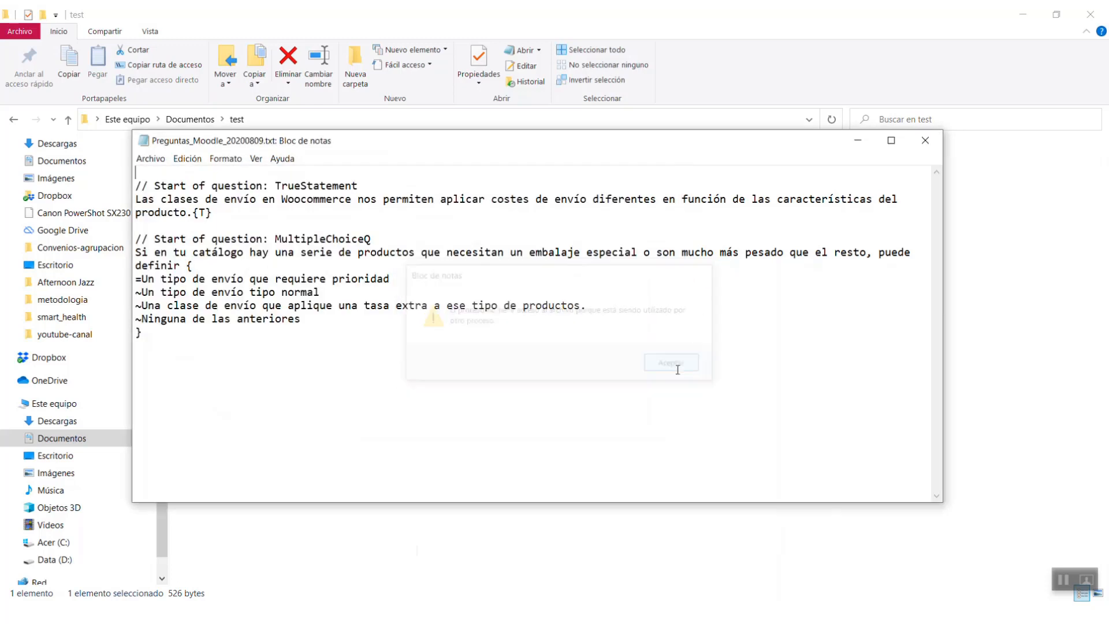
left_click(925, 141)
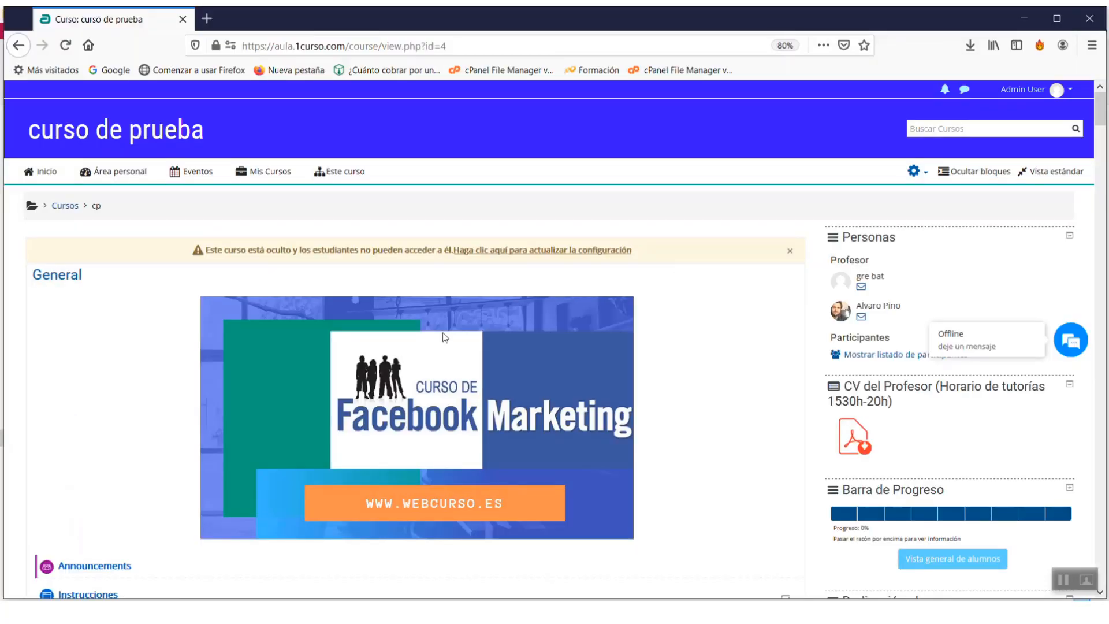
- Switch to Firefox and look through the activities and Tema 1 section of the "curso de prueba" course page
scroll(444, 337, "down", 5)
scroll(445, 327, "up", 5)
scroll(445, 246, "down", 7)
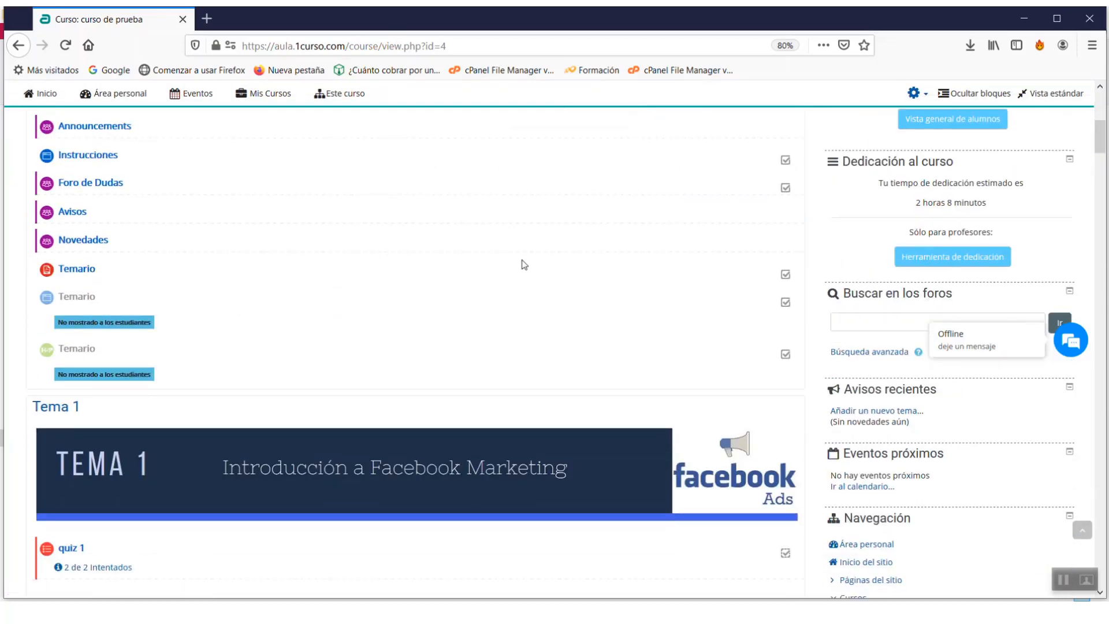
scroll(555, 271, "down", 3)
scroll(941, 134, "up", 10)
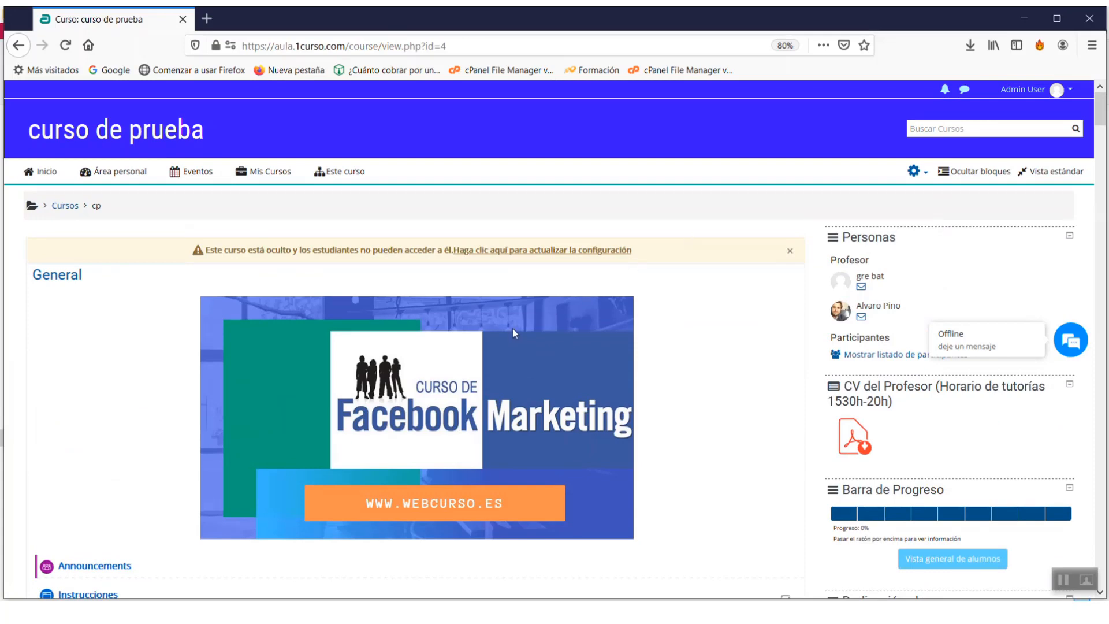
scroll(757, 286, "down", 3)
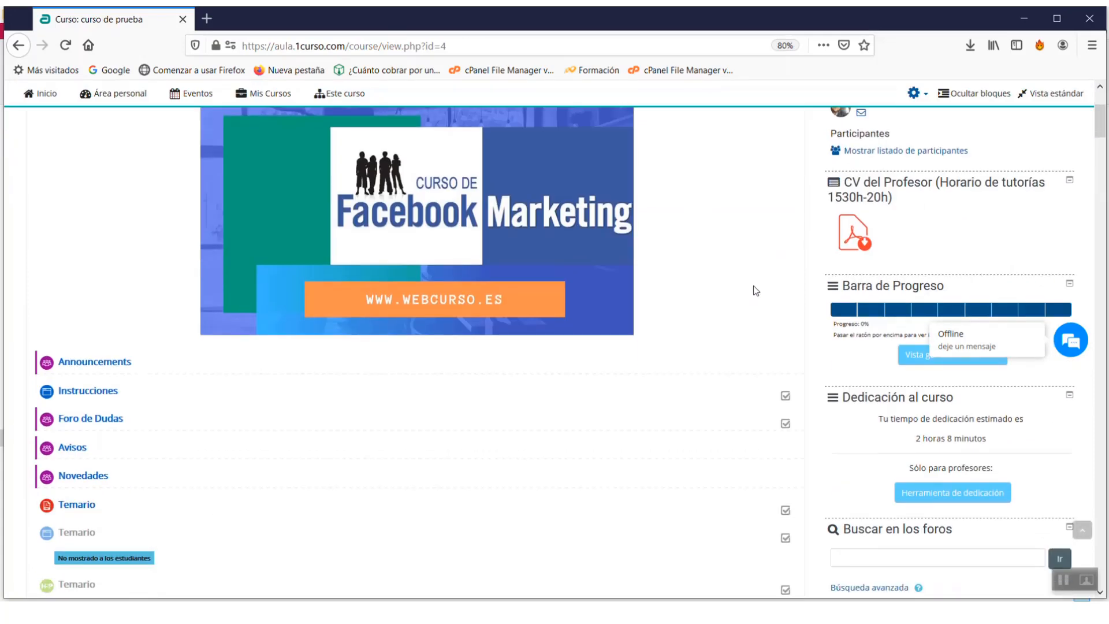
- Turn on editing mode for the "curso de prueba" course
scroll(755, 291, "up", 3)
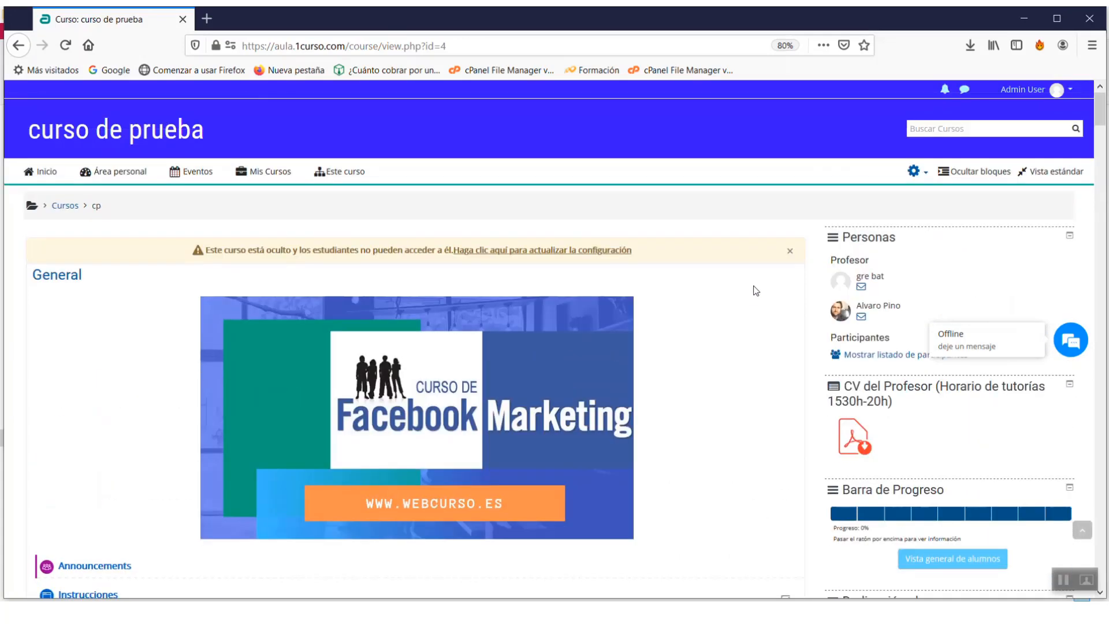
left_click(915, 171)
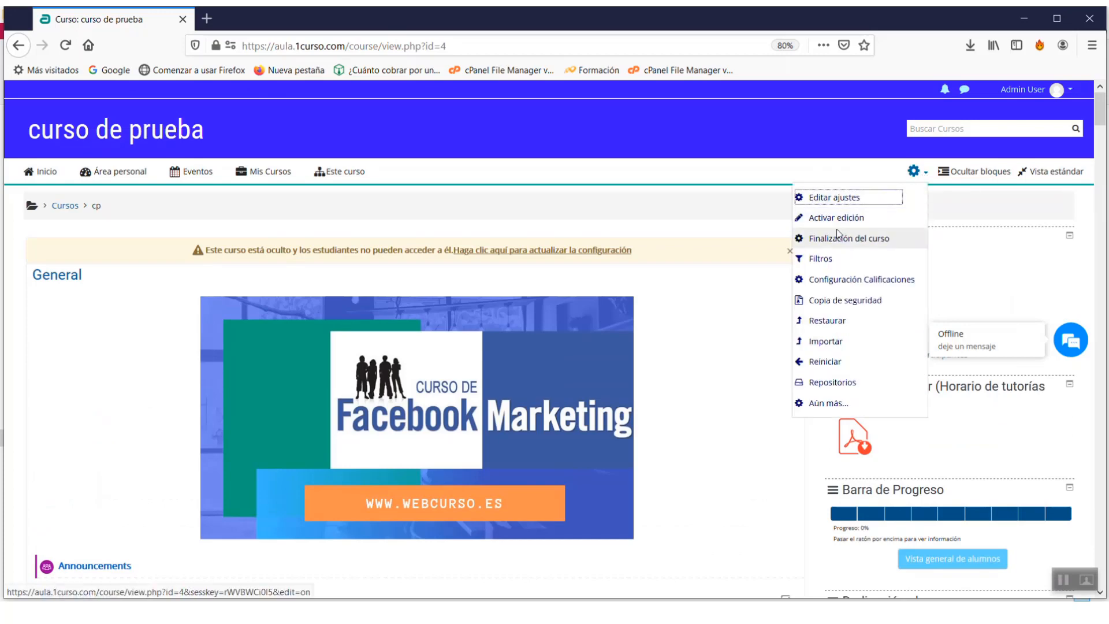
left_click(898, 219)
- Add a new Cuestionario activity to the course's General section and name it "Test 1"
scroll(260, 372, "down", 10)
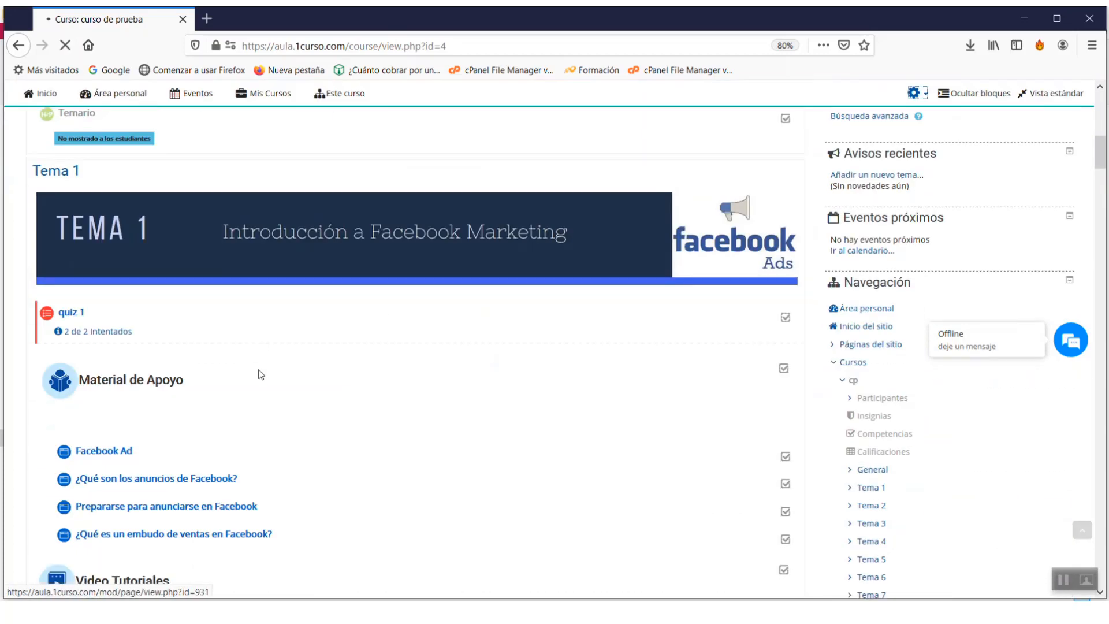
scroll(466, 400, "up", 5)
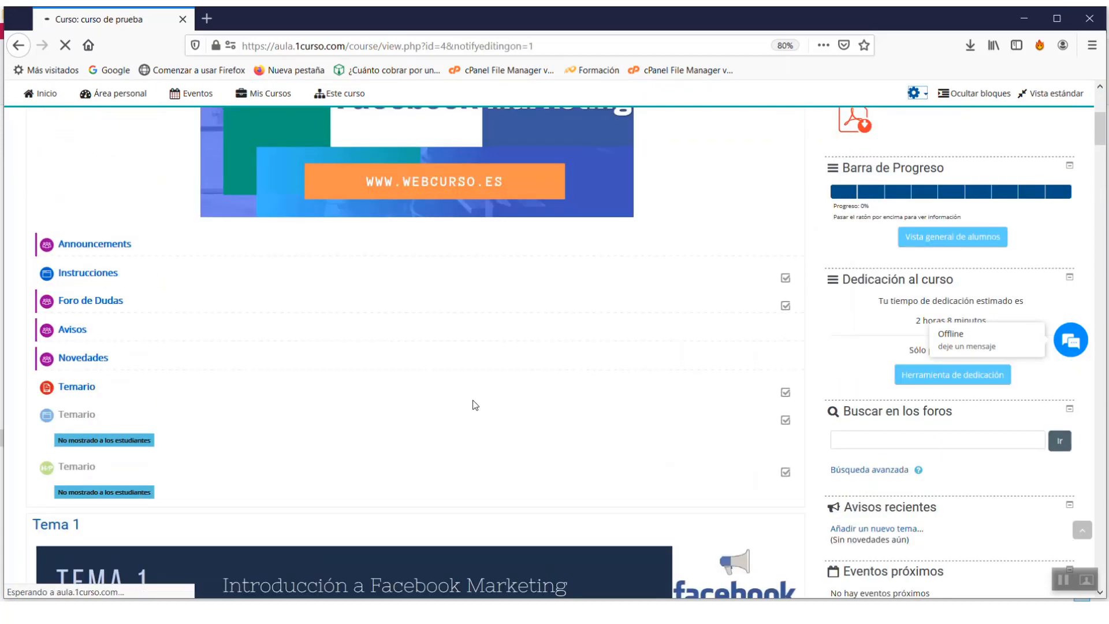
scroll(459, 342, "down", 7)
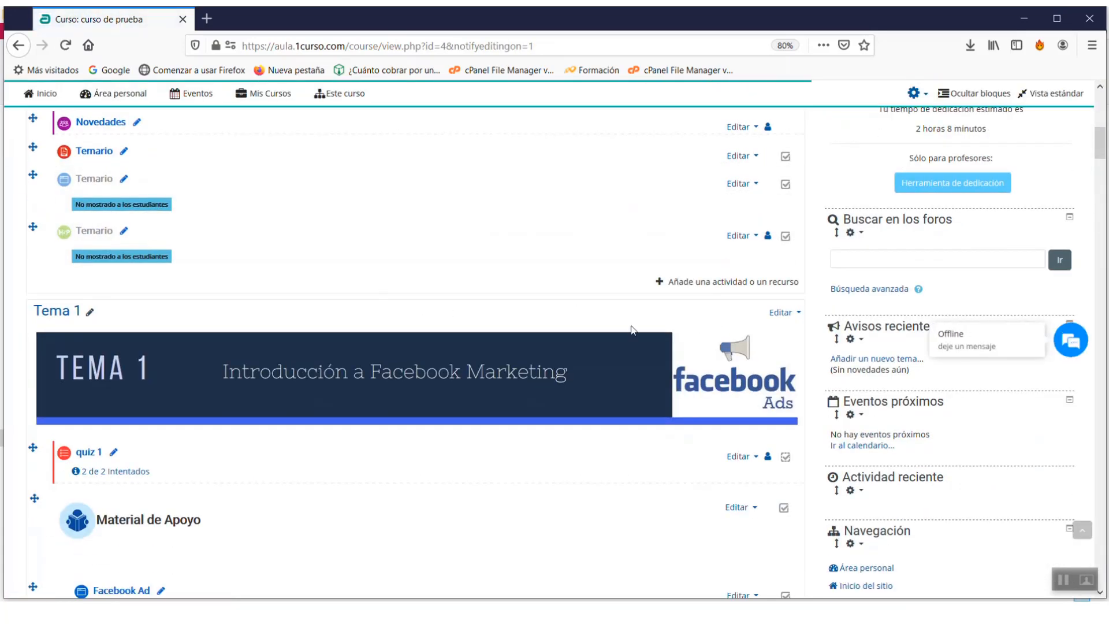
left_click(659, 286)
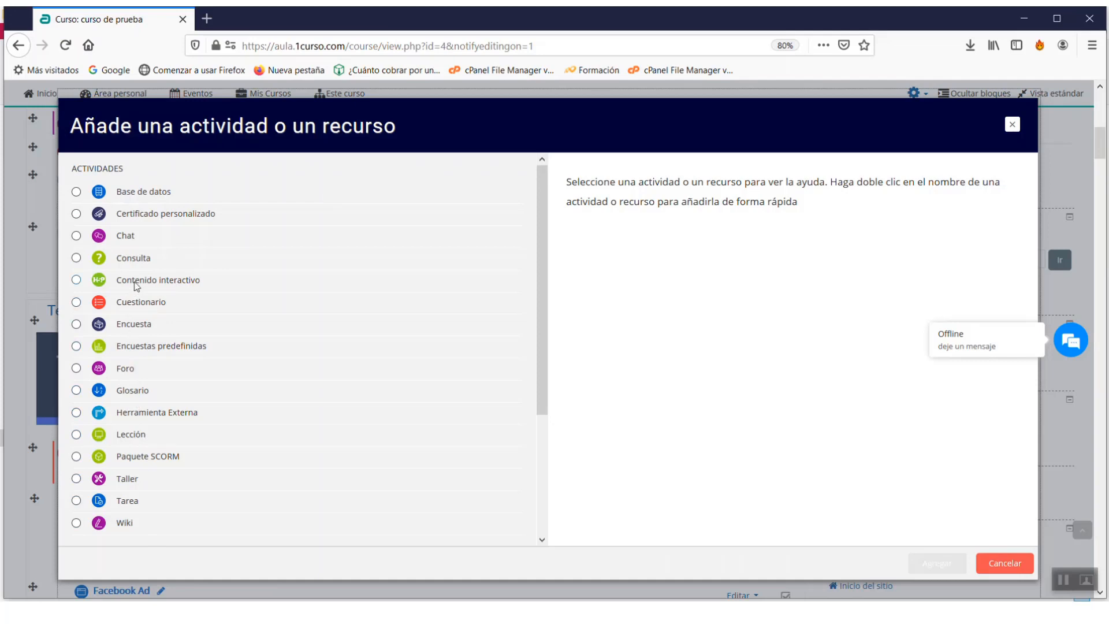
left_click(137, 309)
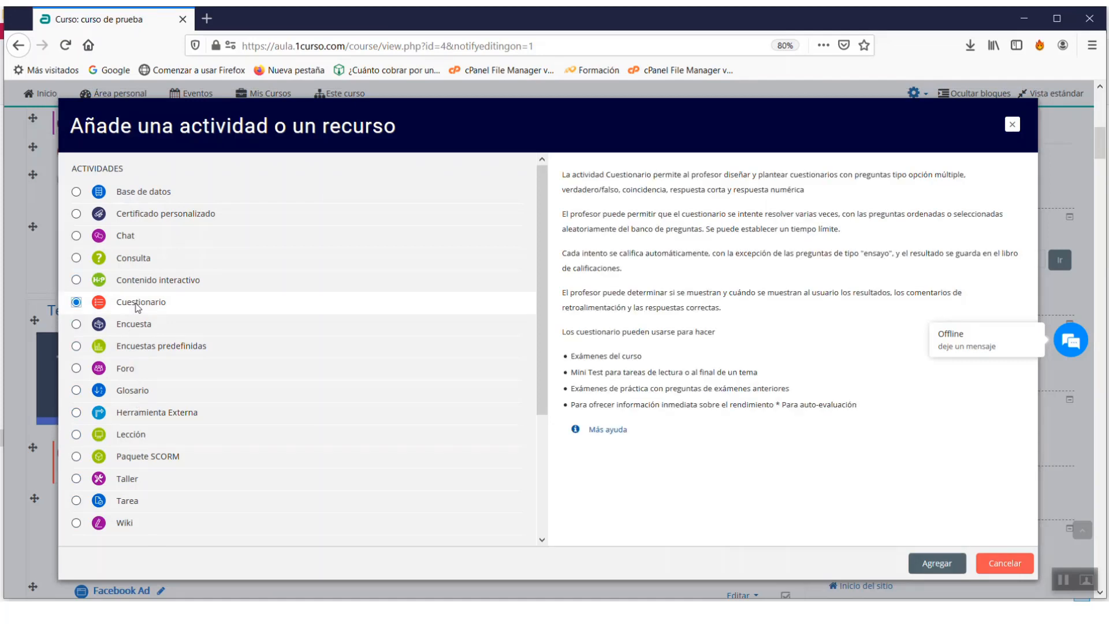
left_click(937, 563)
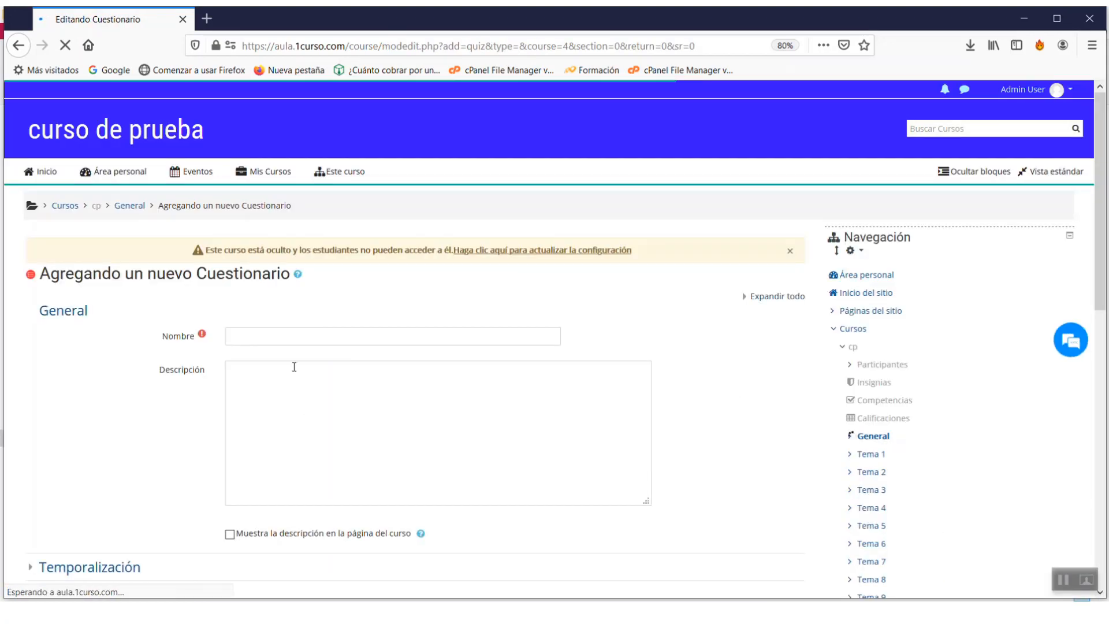
left_click(285, 341)
type("Tes")
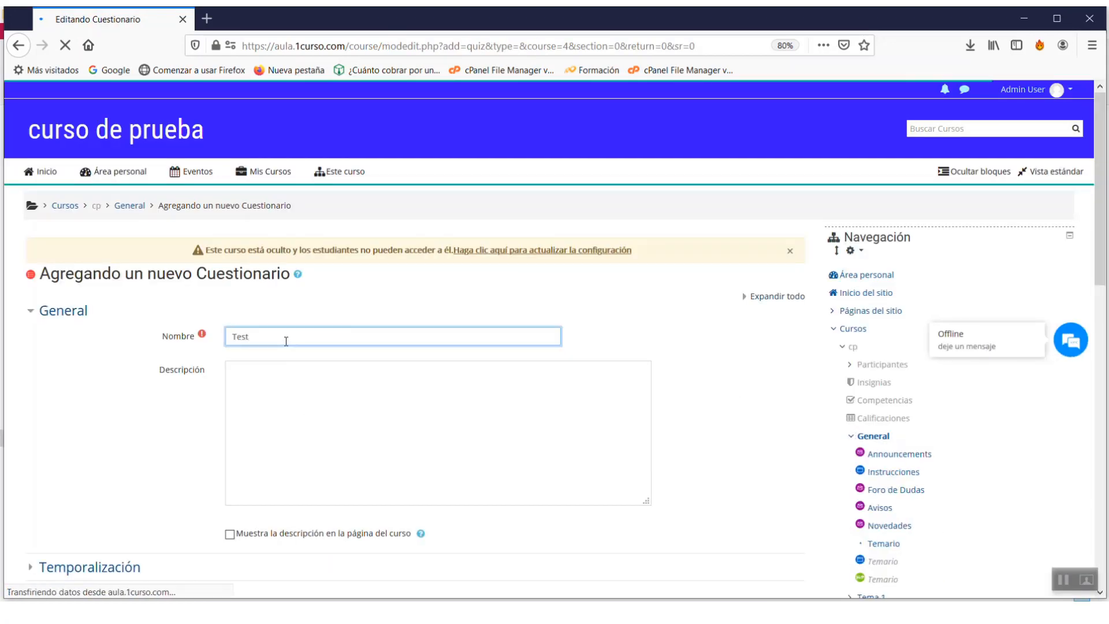
type("t")
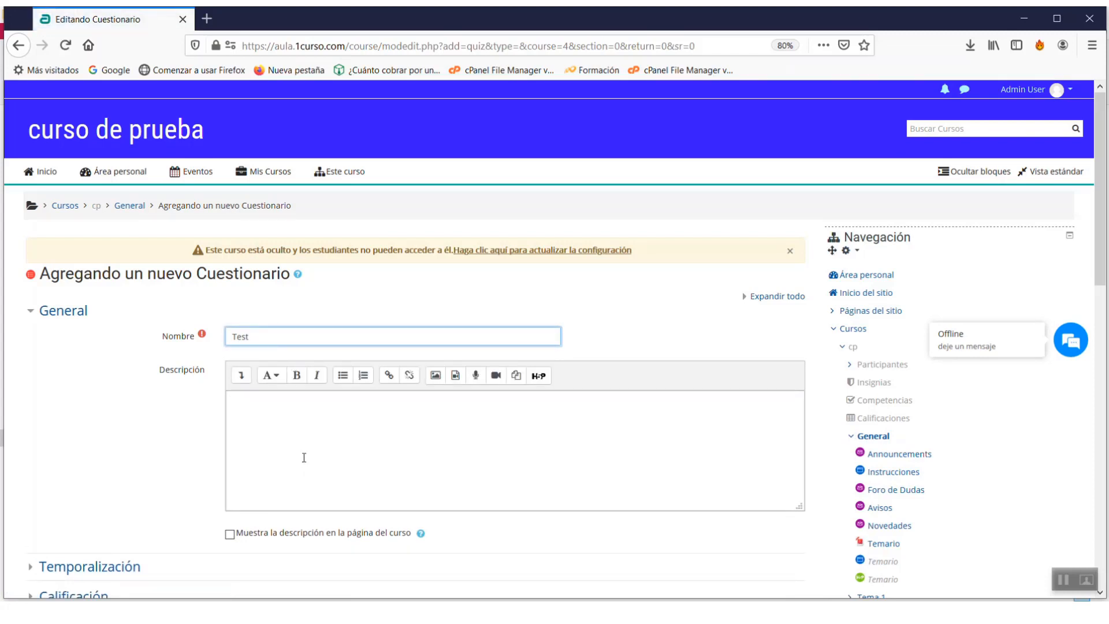
- Copy the Instrucciones heading and its paragraphs from TEST-WOOCOMERCE.docx in Word and paste them into the quiz's description in Firefox
left_click(305, 450)
mouse_move(439, 598)
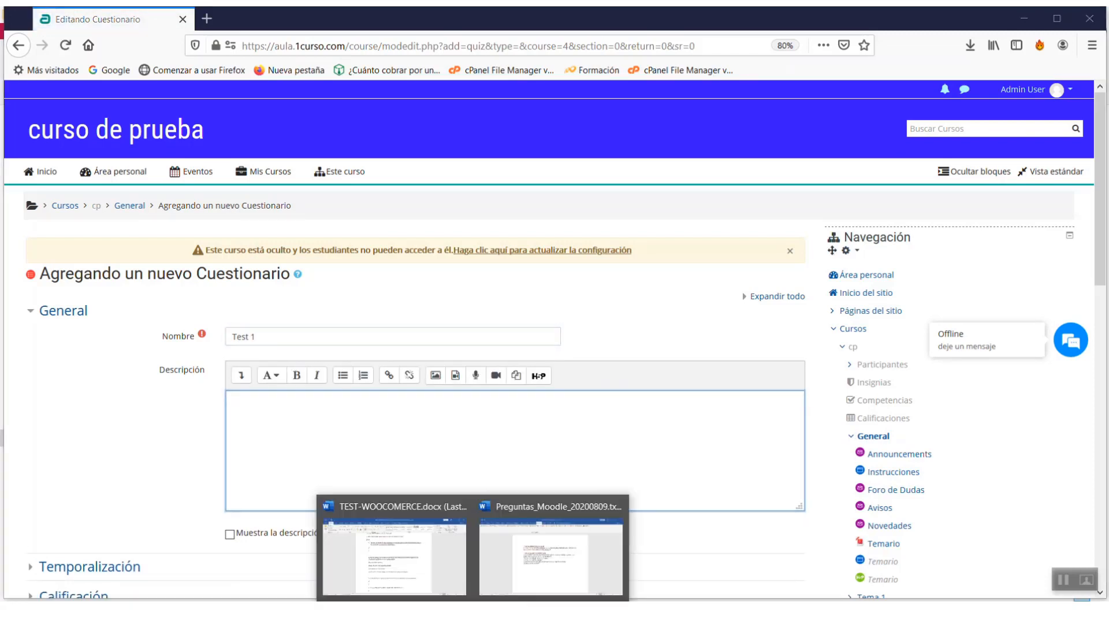
left_click(523, 560)
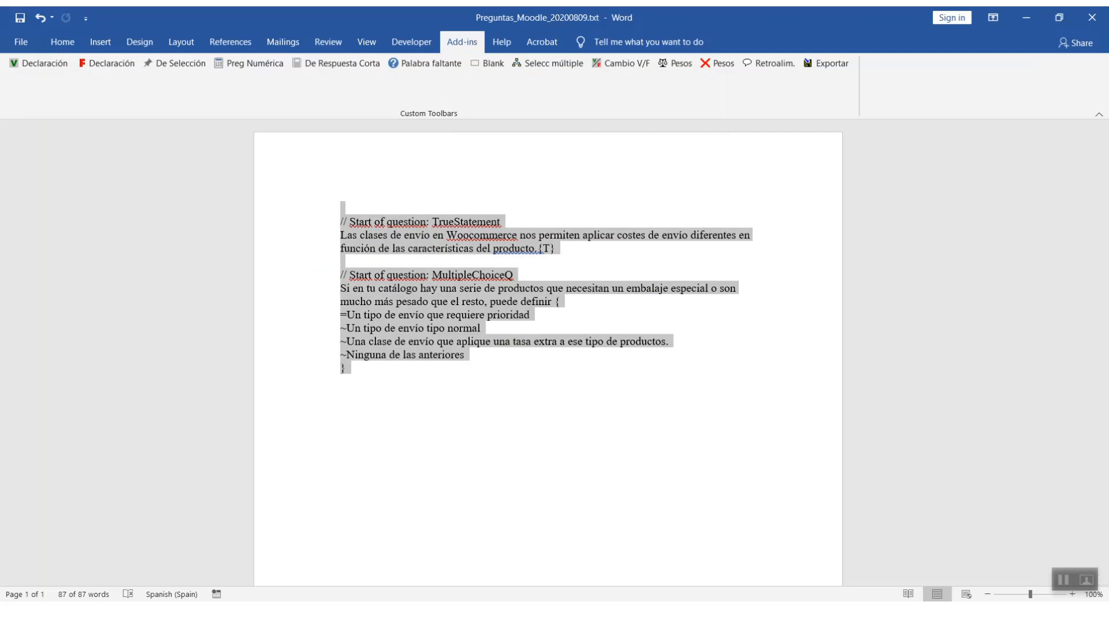
left_click(396, 549)
scroll(543, 318, "up", 5)
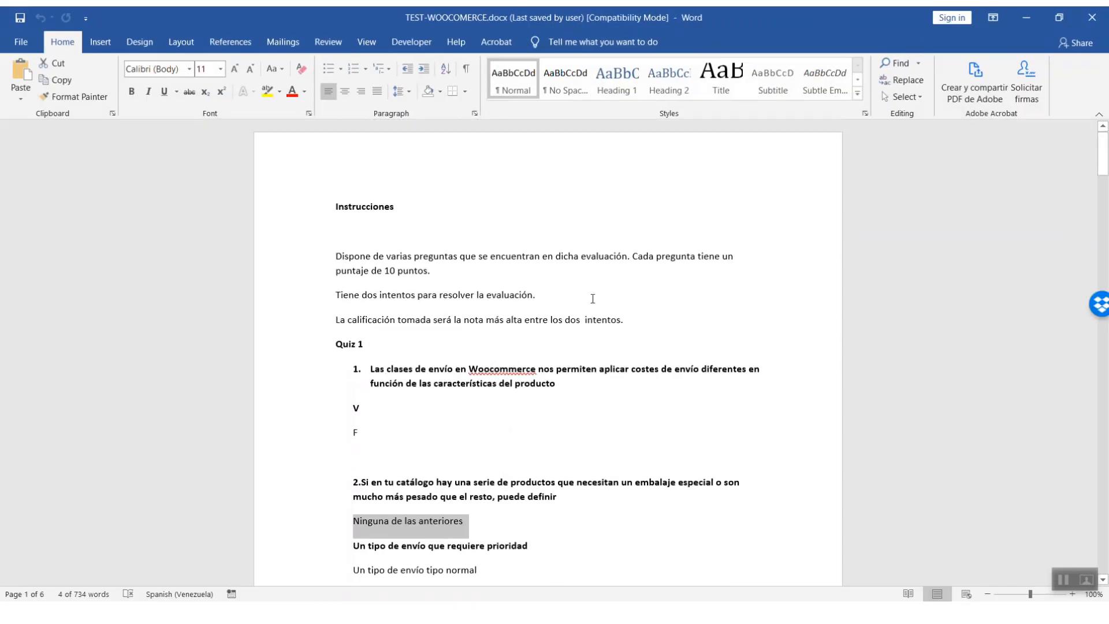
left_click_drag(629, 321, 171, 200)
key("ctrl+c")
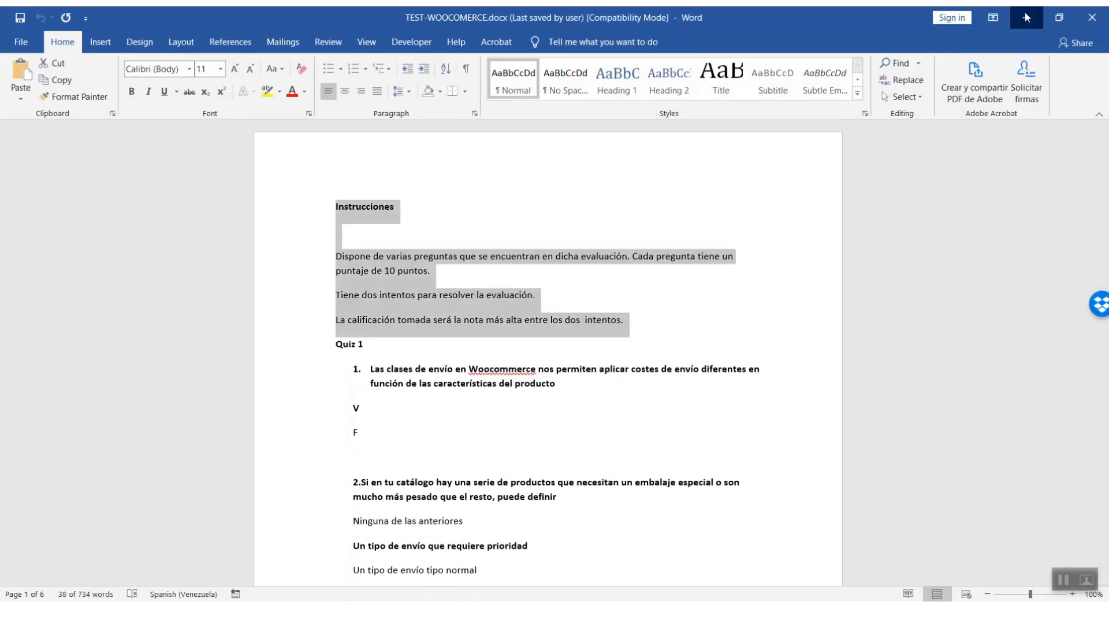
left_click(1026, 18)
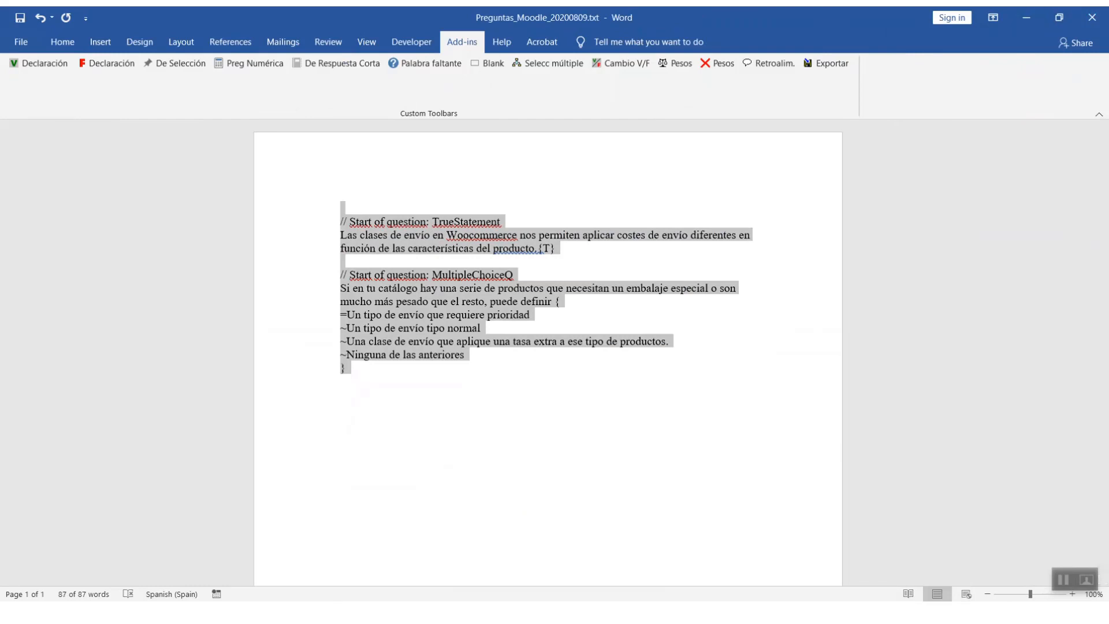
left_click(275, 599)
key("ctrl+v")
- Examine the new quiz's Temporalización and Calificación settings and the list of remaining form sections
scroll(173, 456, "down", 5)
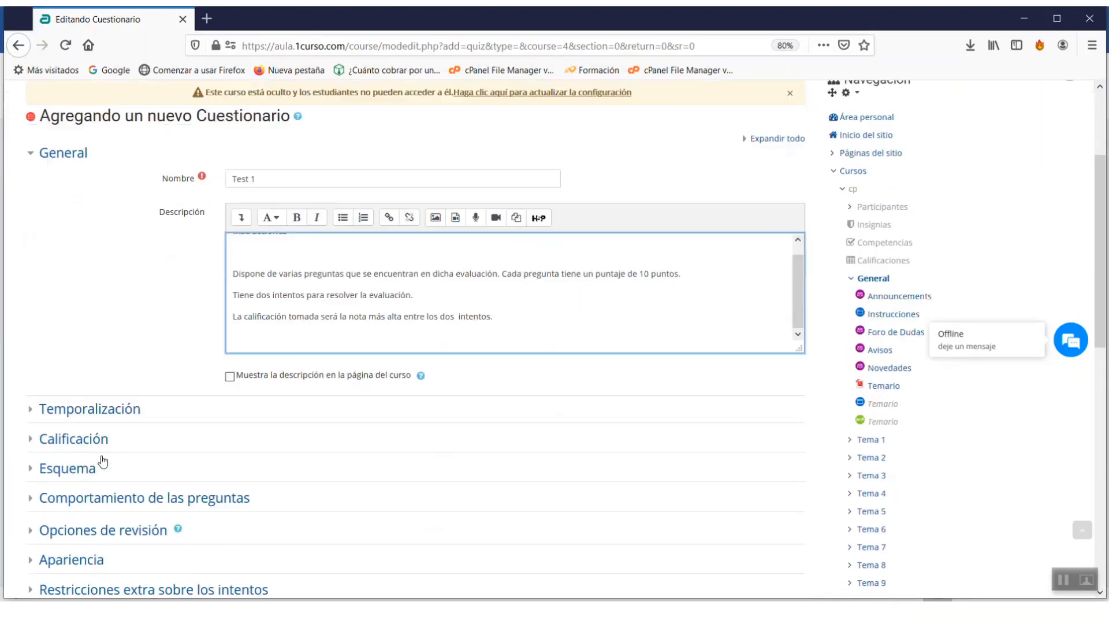
left_click(100, 305)
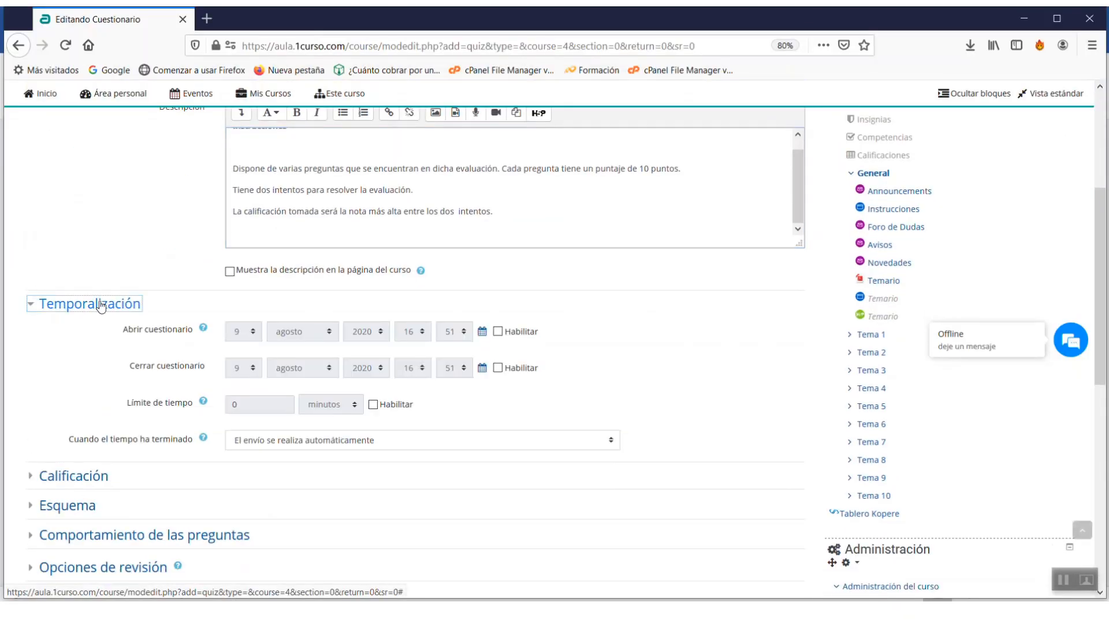
left_click(87, 475)
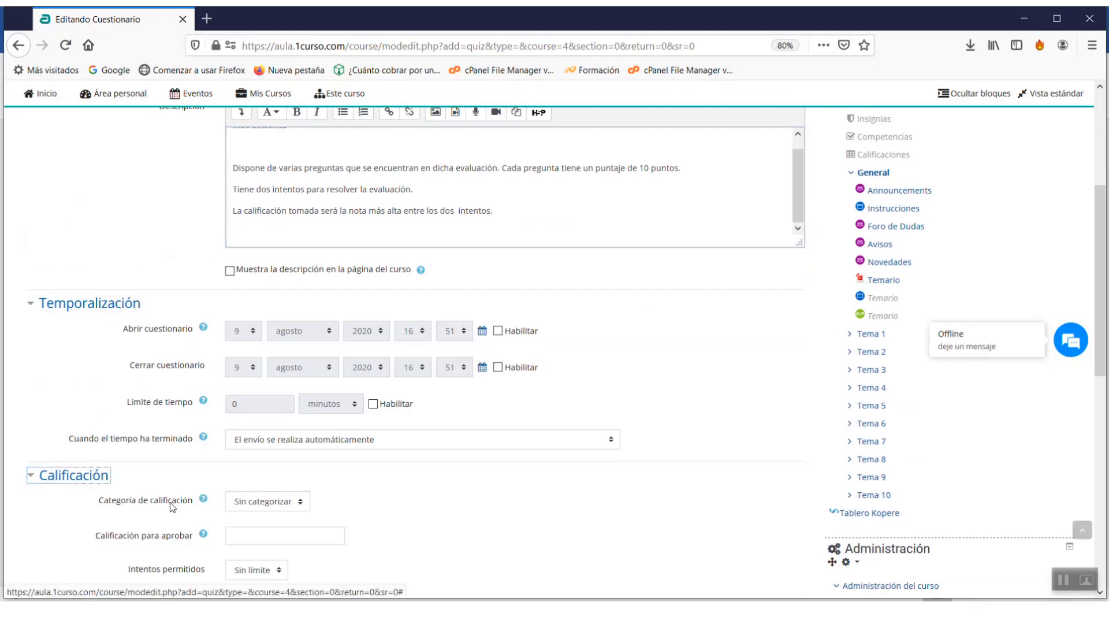
scroll(270, 380, "down", 3)
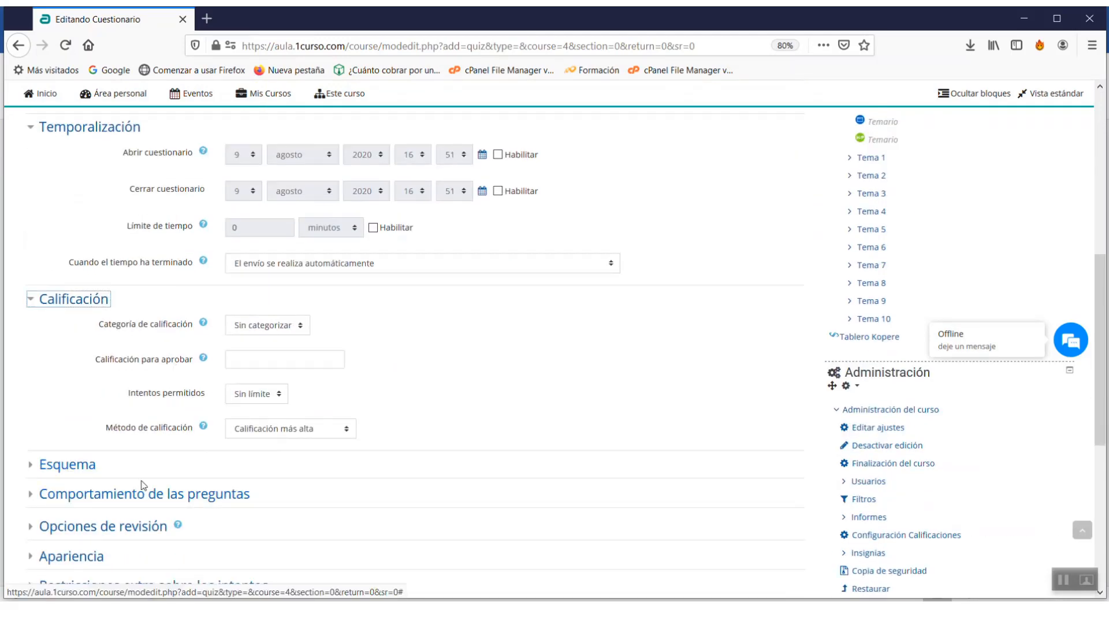
scroll(141, 488, "down", 5)
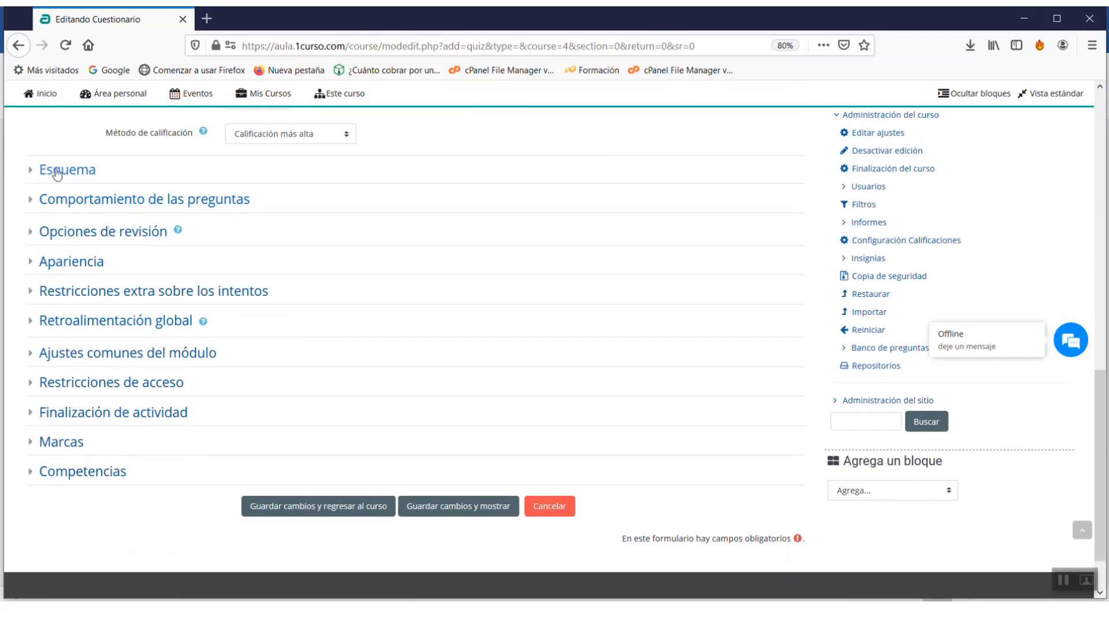
scroll(159, 345, "up", 6)
scroll(160, 345, "down", 7)
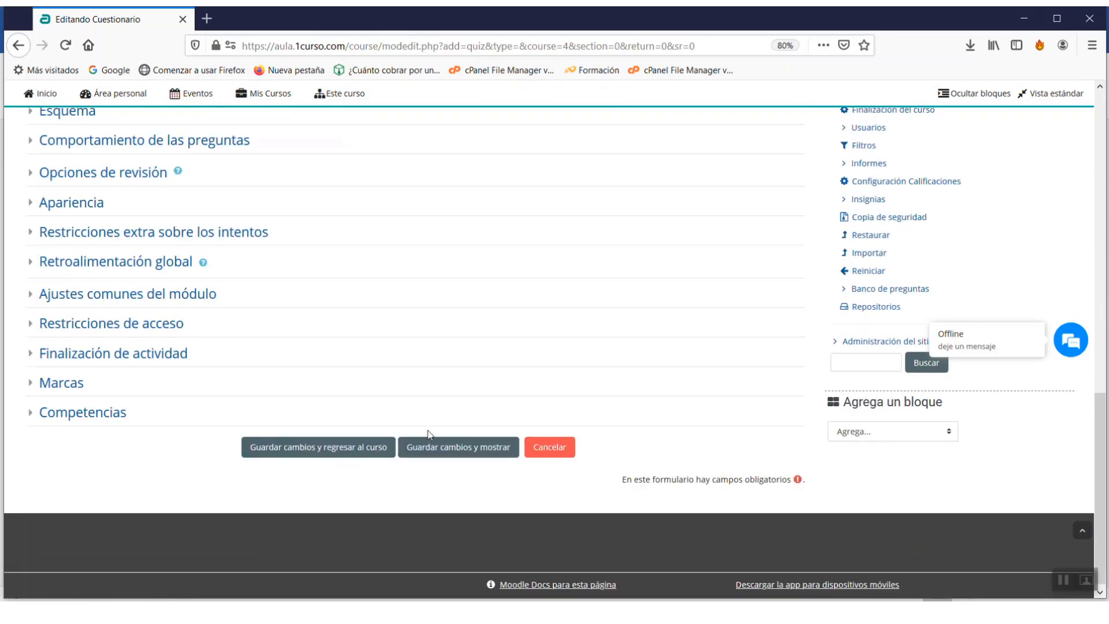
scroll(197, 339, "up", 5)
scroll(199, 320, "down", 5)
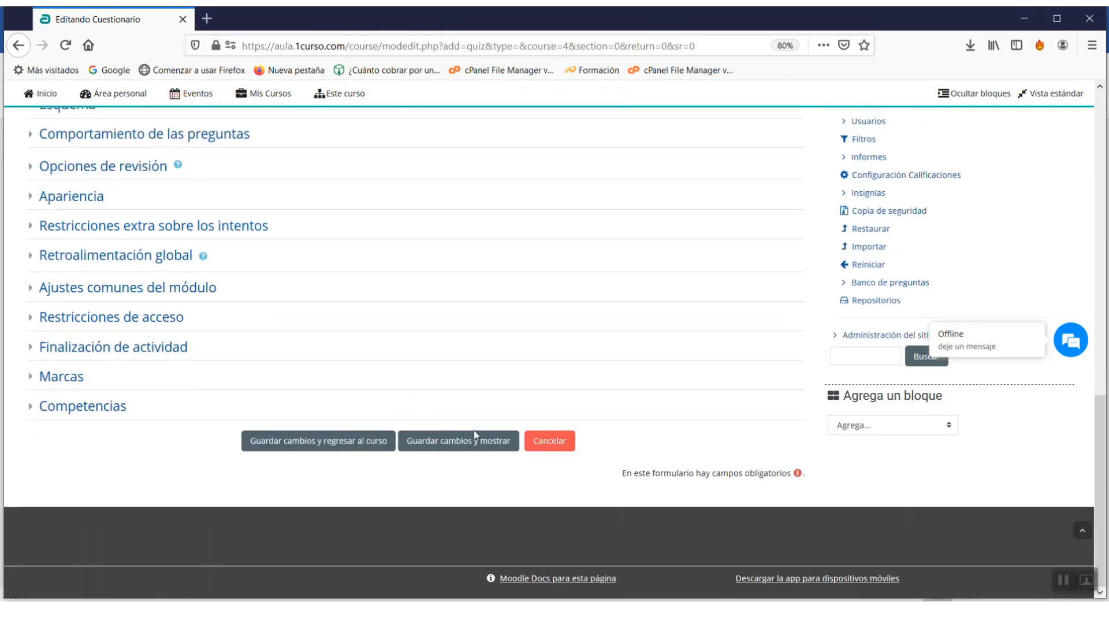
- Save and display the Test 1 quiz, and open its question editing page
left_click(468, 450)
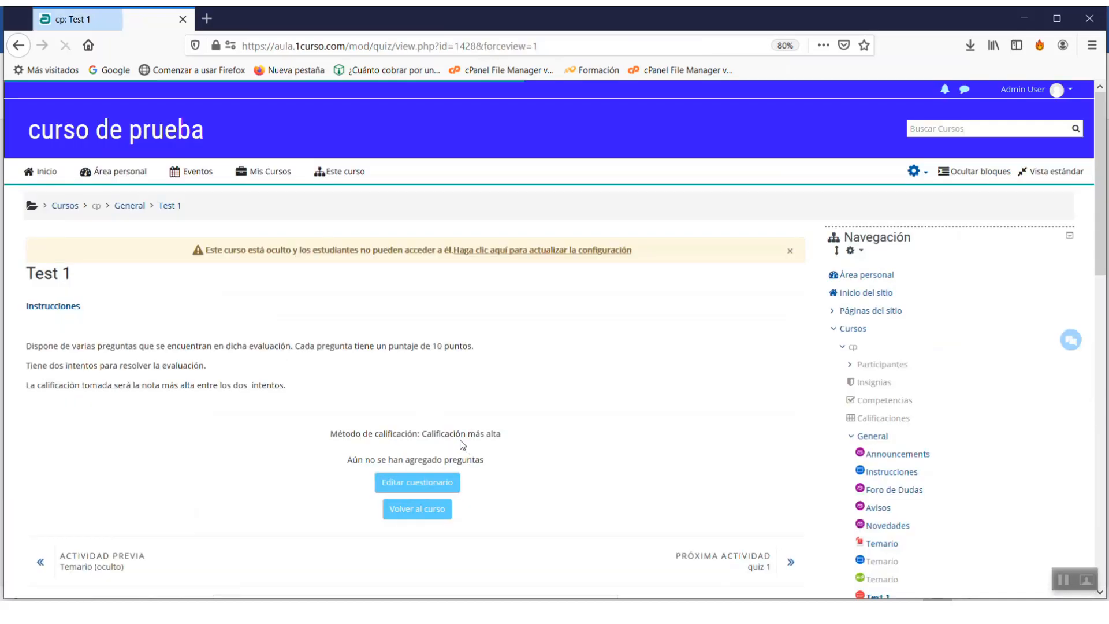
scroll(161, 427, "down", 4)
scroll(169, 443, "up", 3)
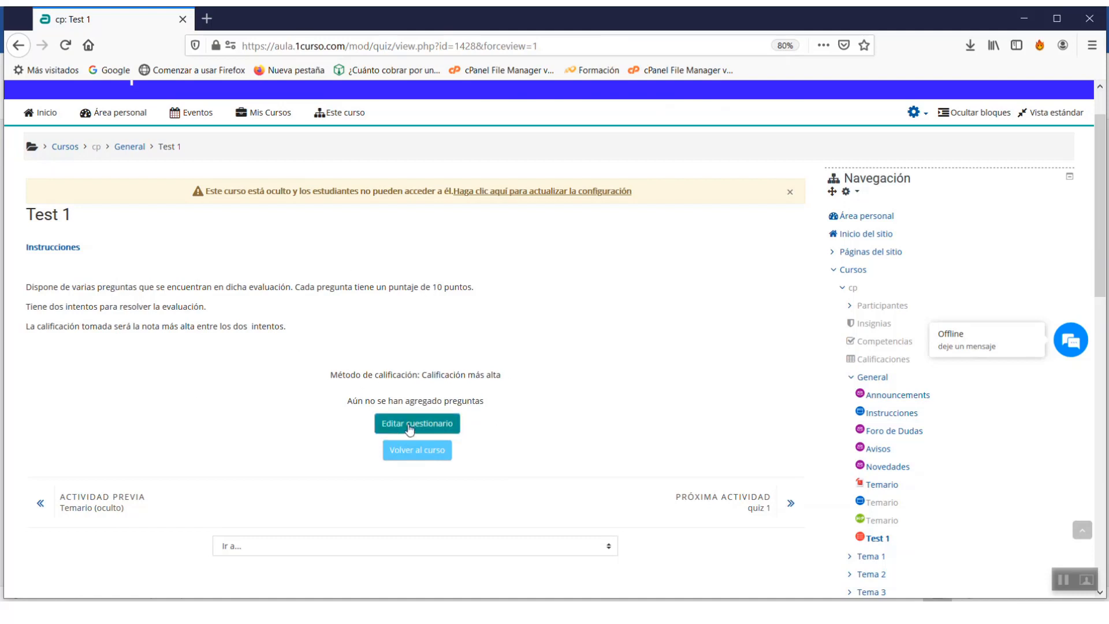
left_click(431, 432)
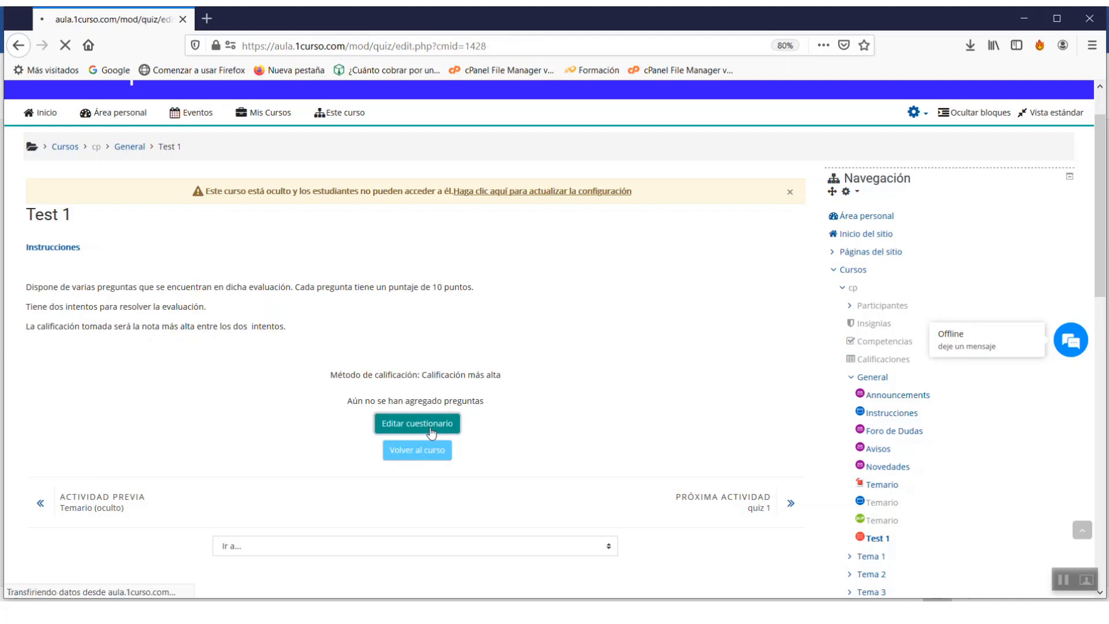
scroll(396, 438, "down", 2)
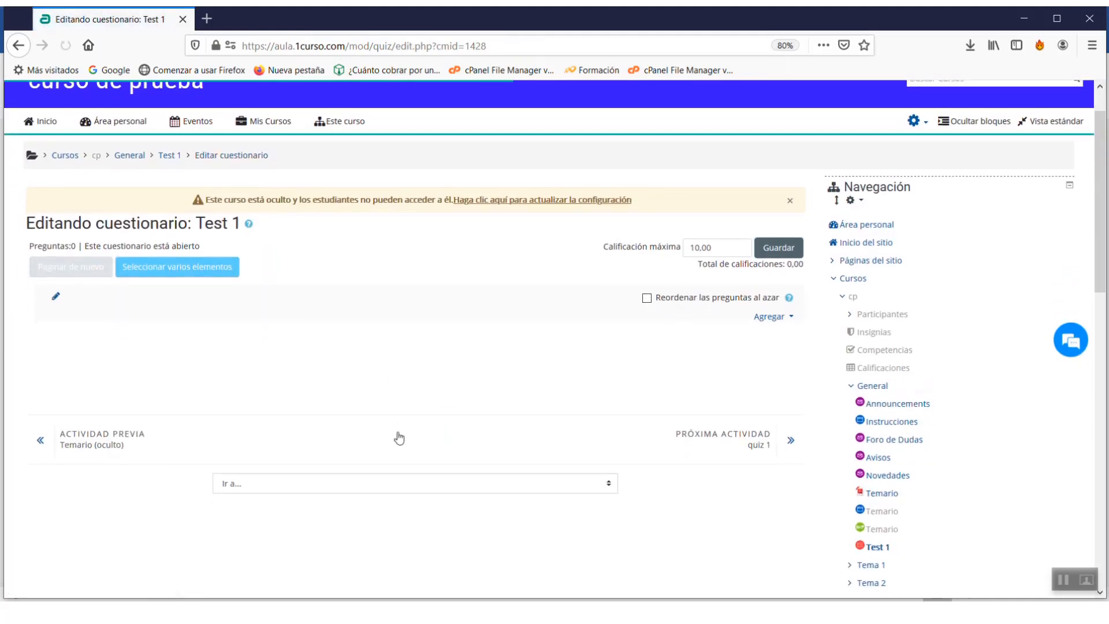
- Check the tag filter and categories offered for adding question bank items to Test 1, and close the dialog without adding any
left_click(772, 309)
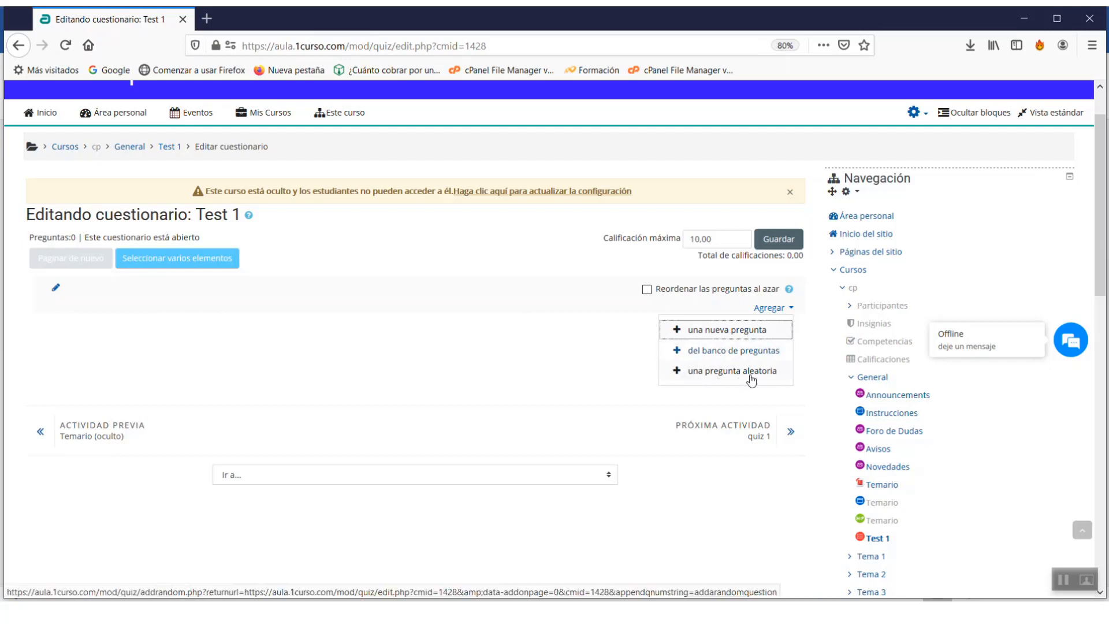
left_click(703, 359)
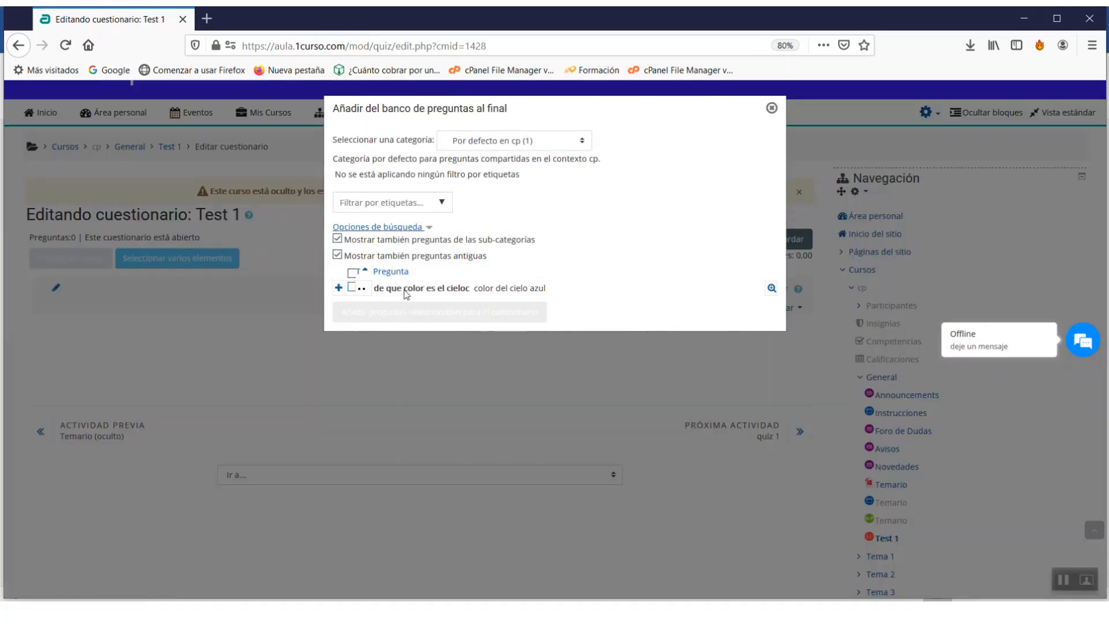
left_click(440, 203)
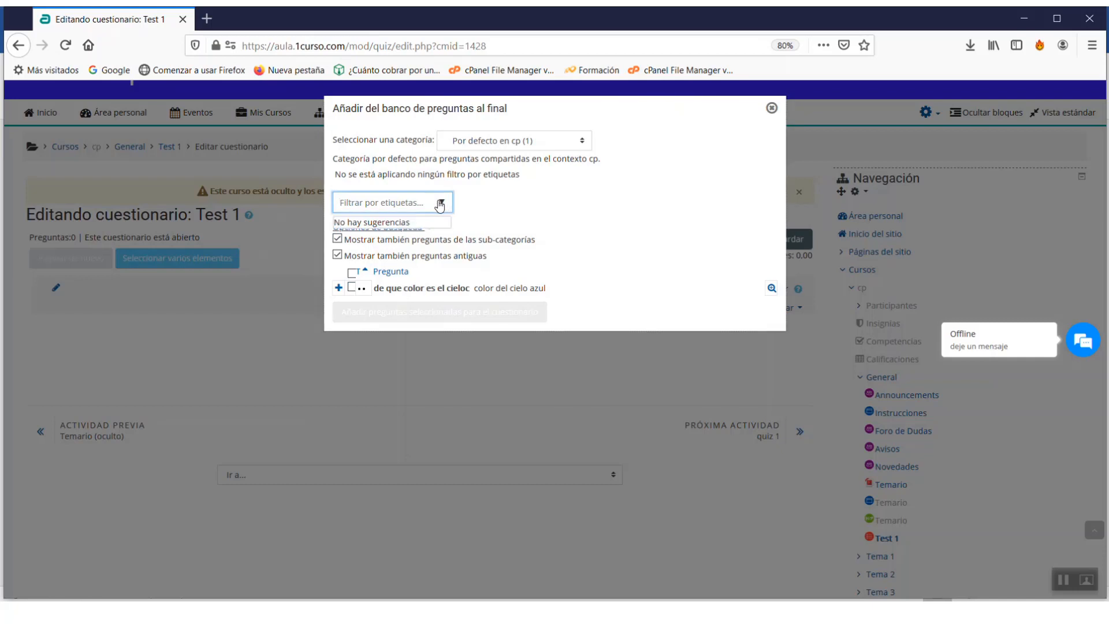
left_click(493, 146)
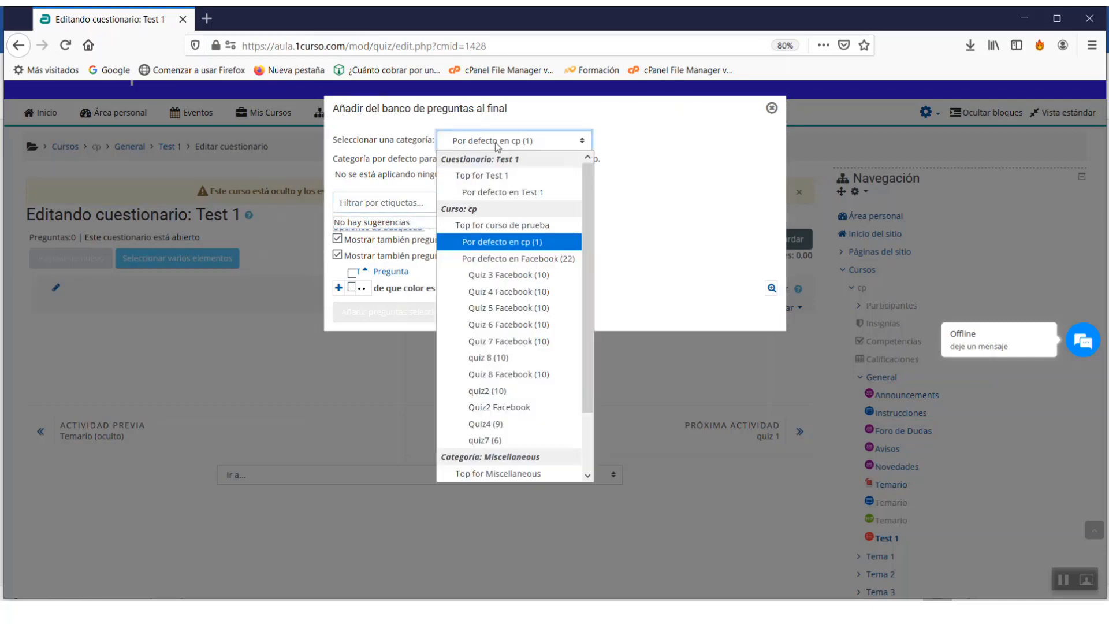
left_click(497, 147)
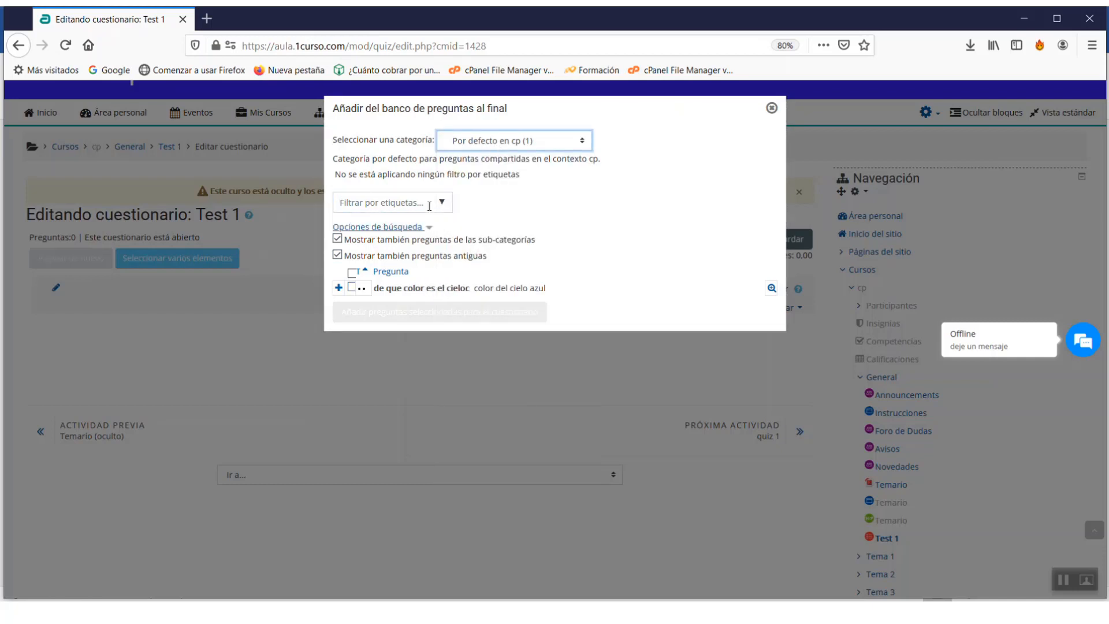
left_click(771, 108)
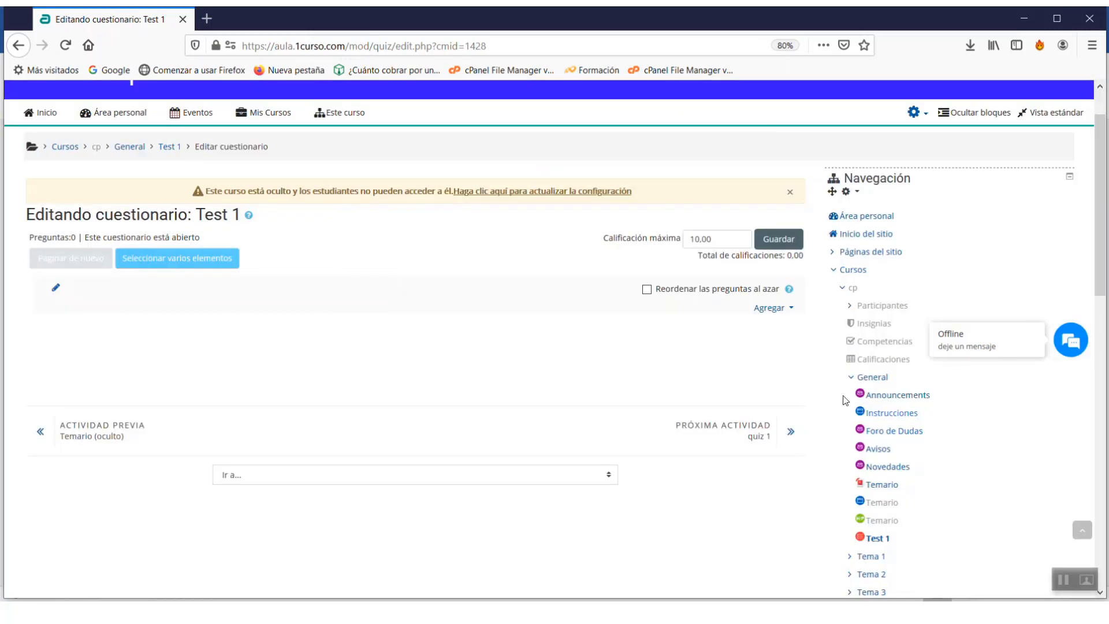
- Open the Banco de preguntas from the Test 1 quiz administration
scroll(845, 399, "down", 3)
scroll(933, 391, "down", 10)
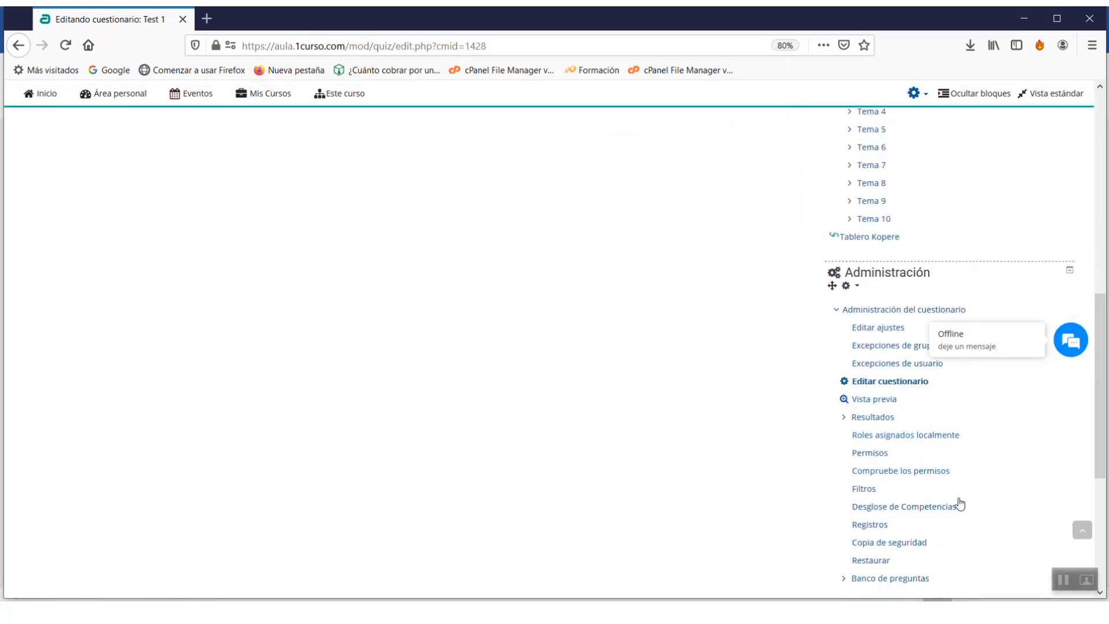
scroll(929, 433, "down", 2)
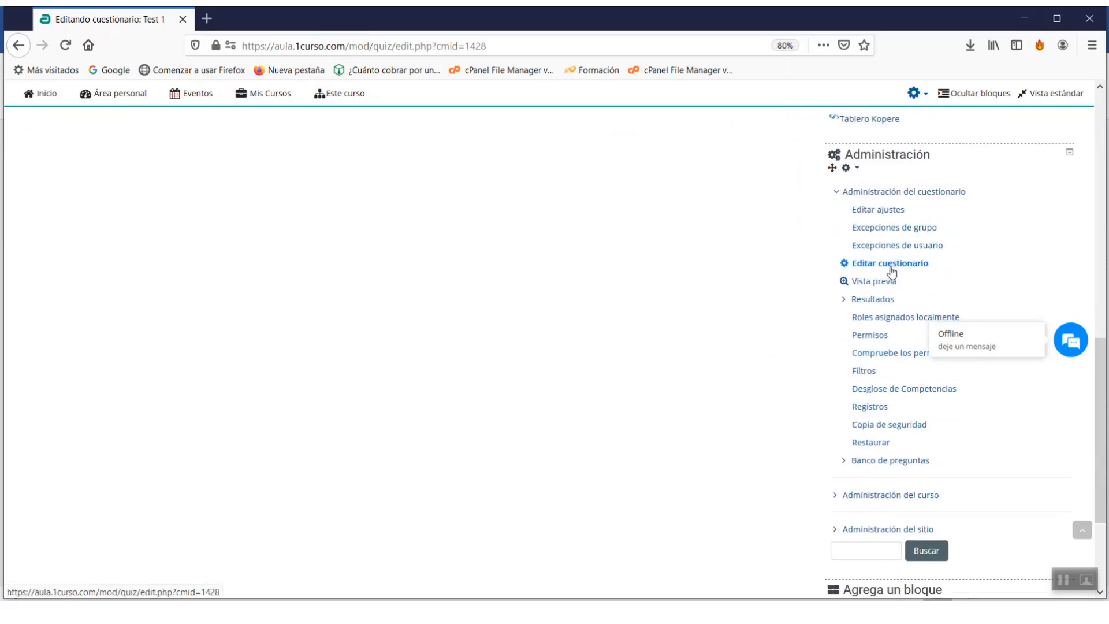
left_click(892, 460)
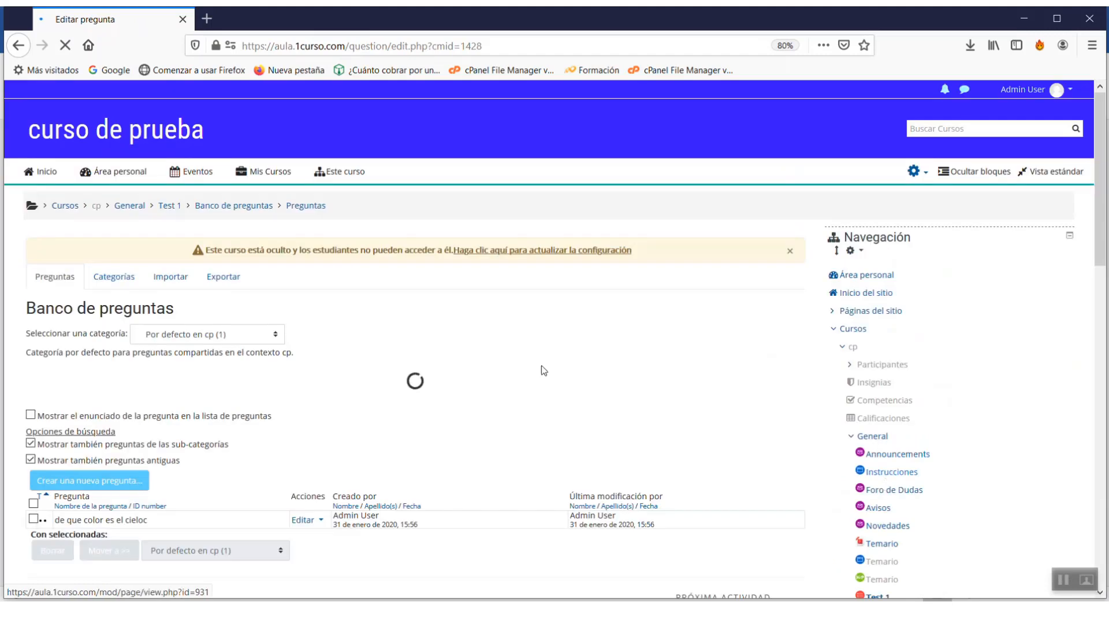
- Add a question category named Test Prueba under Por defecto en cp, with Prueba as its category information
scroll(362, 343, "down", 4)
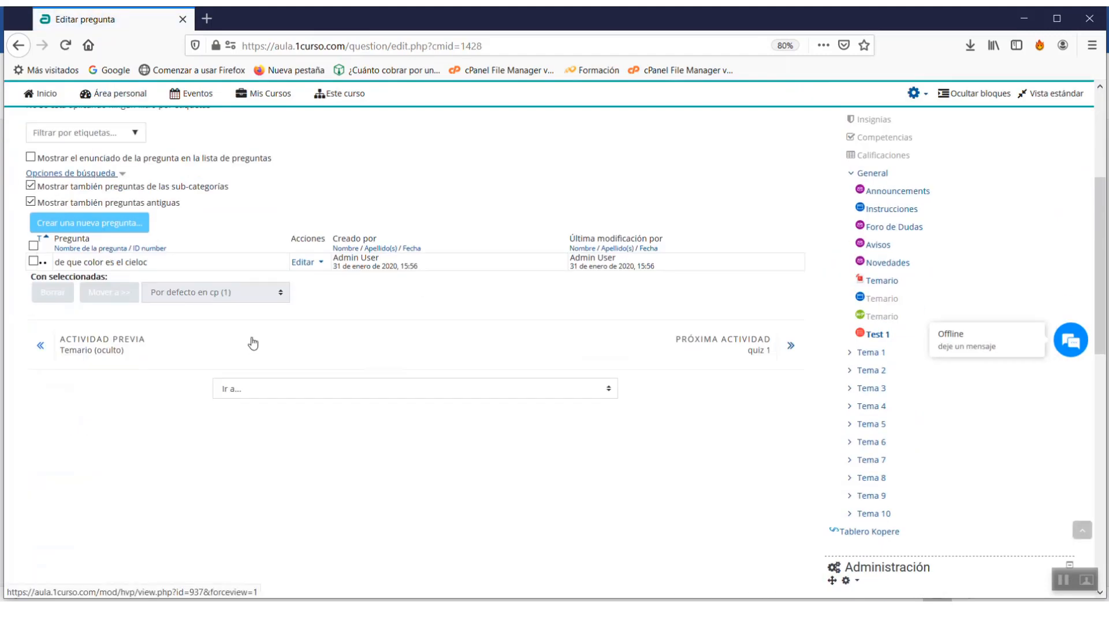
scroll(254, 336, "up", 3)
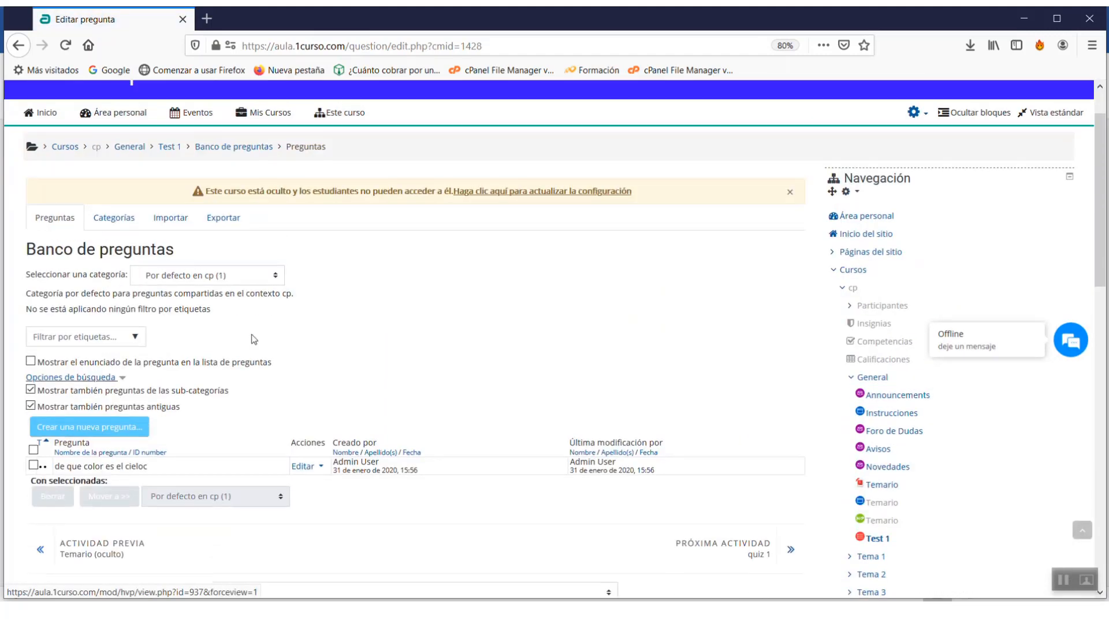
left_click(109, 225)
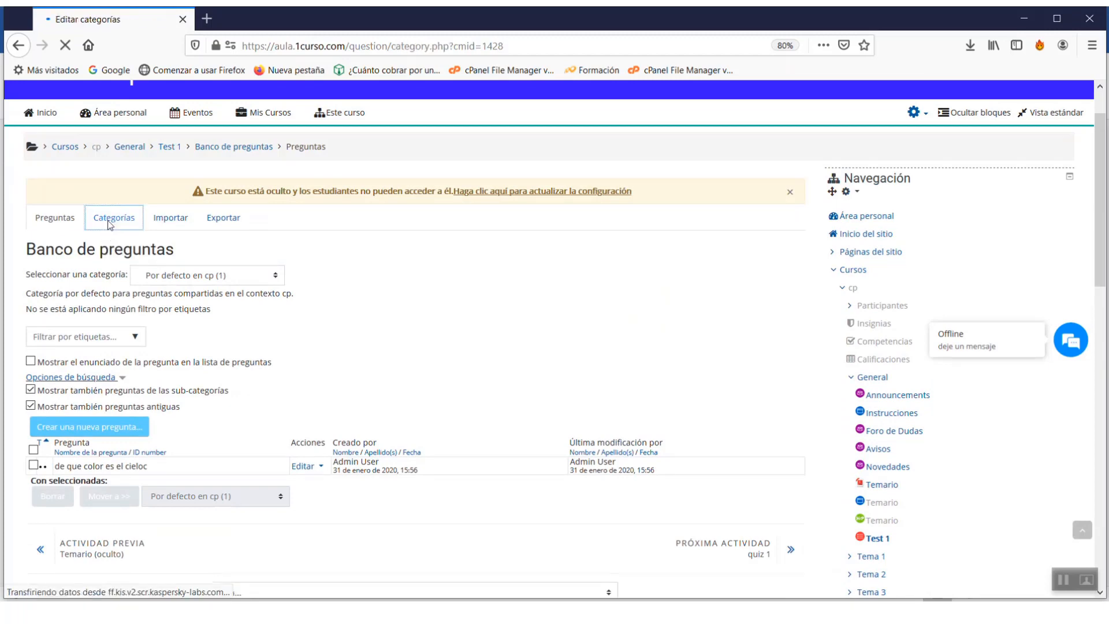
scroll(408, 334, "down", 5)
scroll(268, 392, "down", 15)
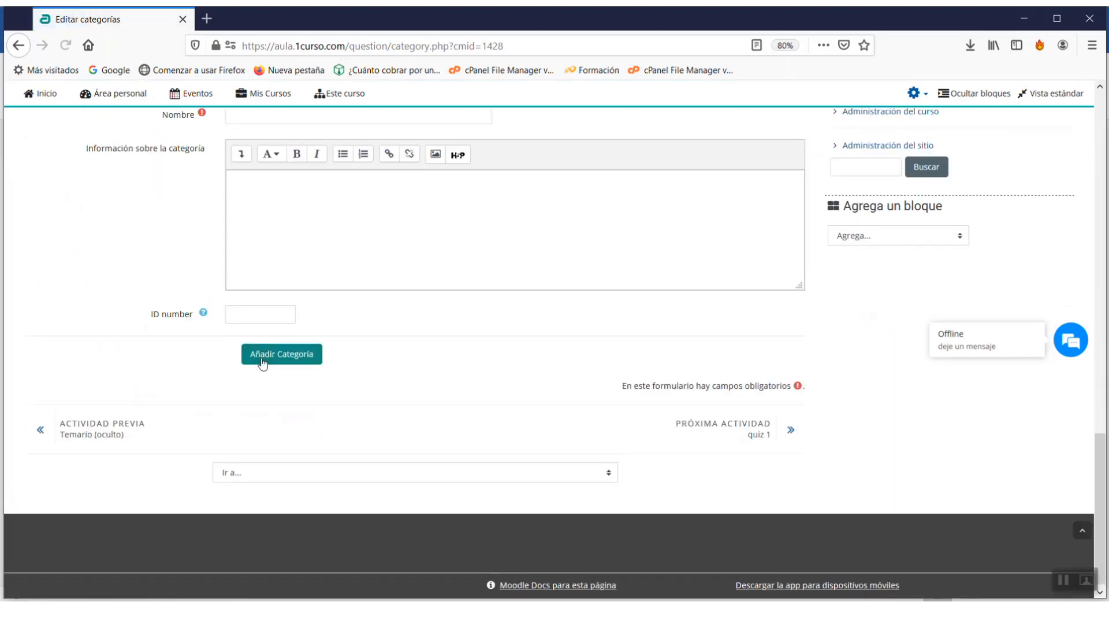
scroll(264, 312, "up", 2)
left_click(271, 232)
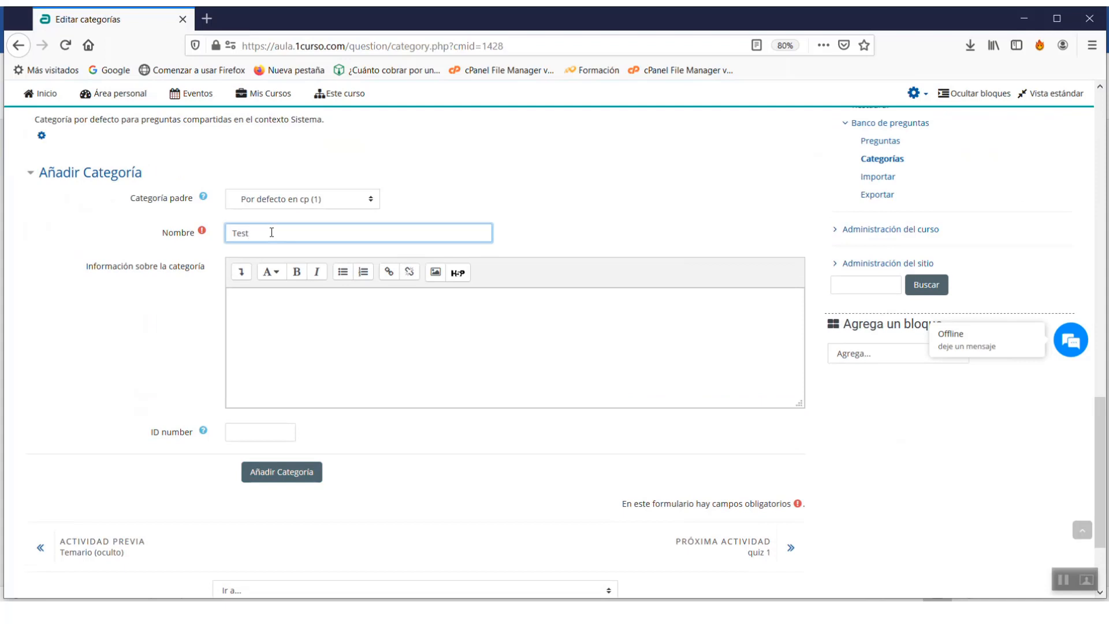
left_click(314, 333)
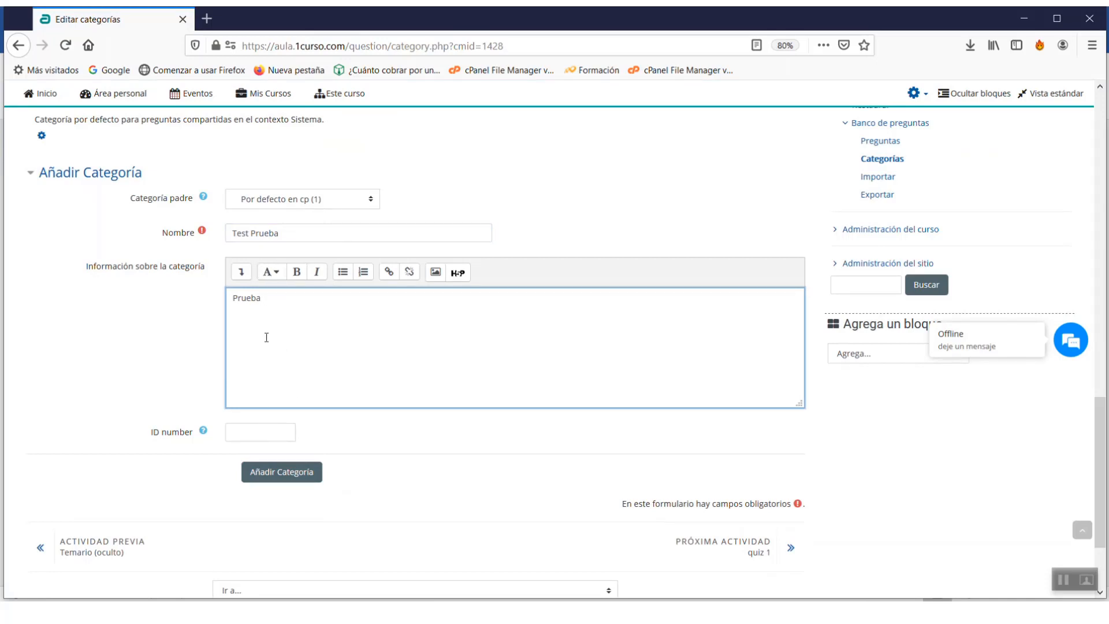
left_click(280, 475)
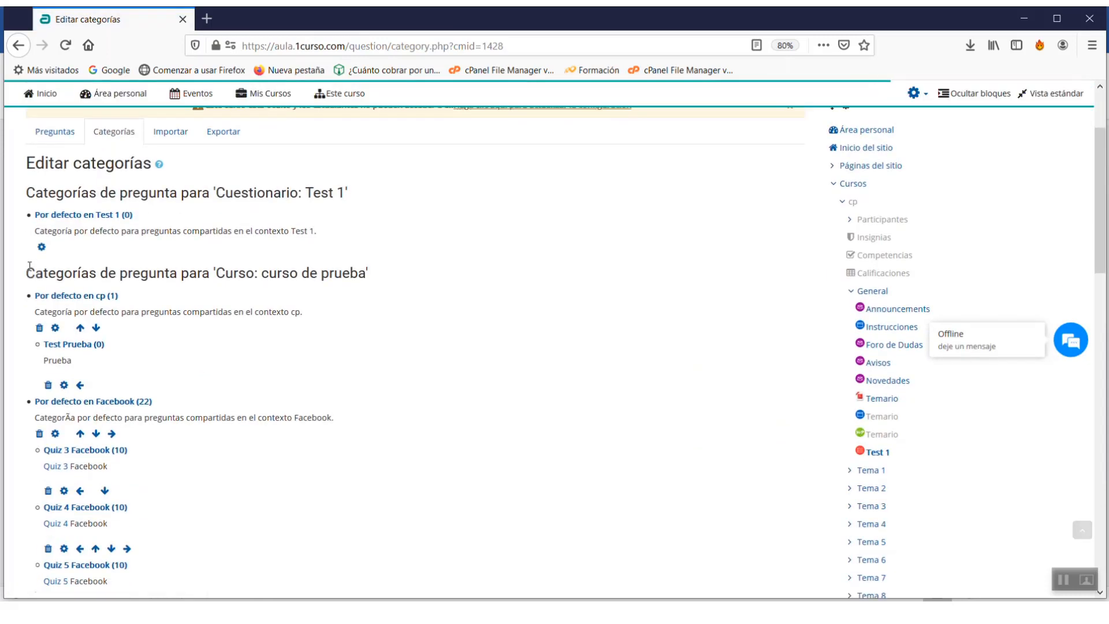
- Open the Test Prueba category in the question bank and look over its question list
scroll(126, 377, "up", 3)
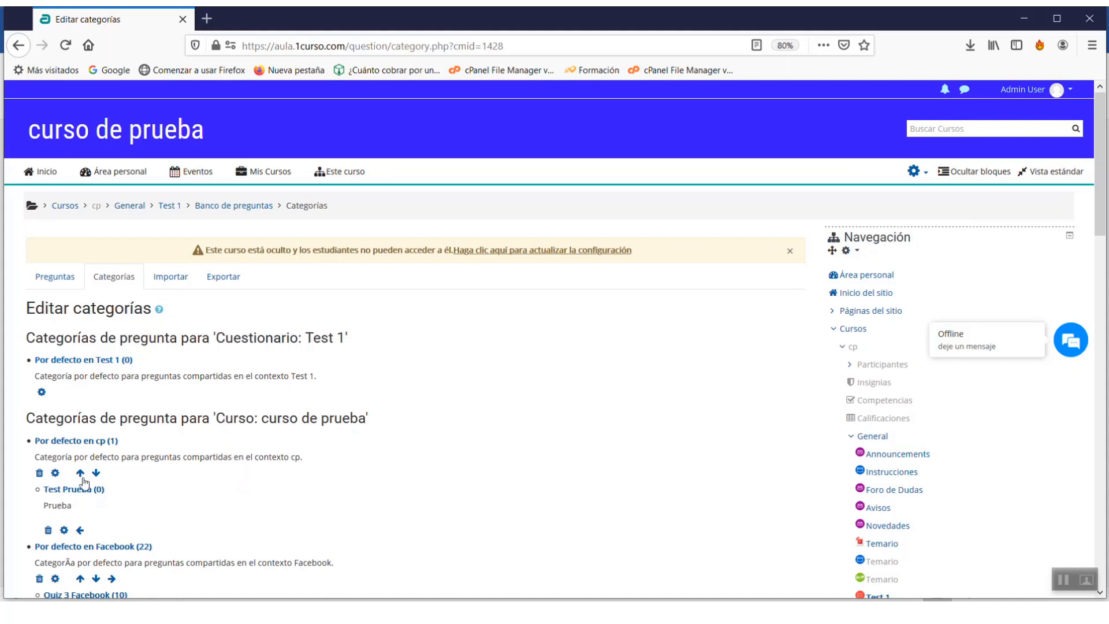
scroll(95, 496, "down", 1)
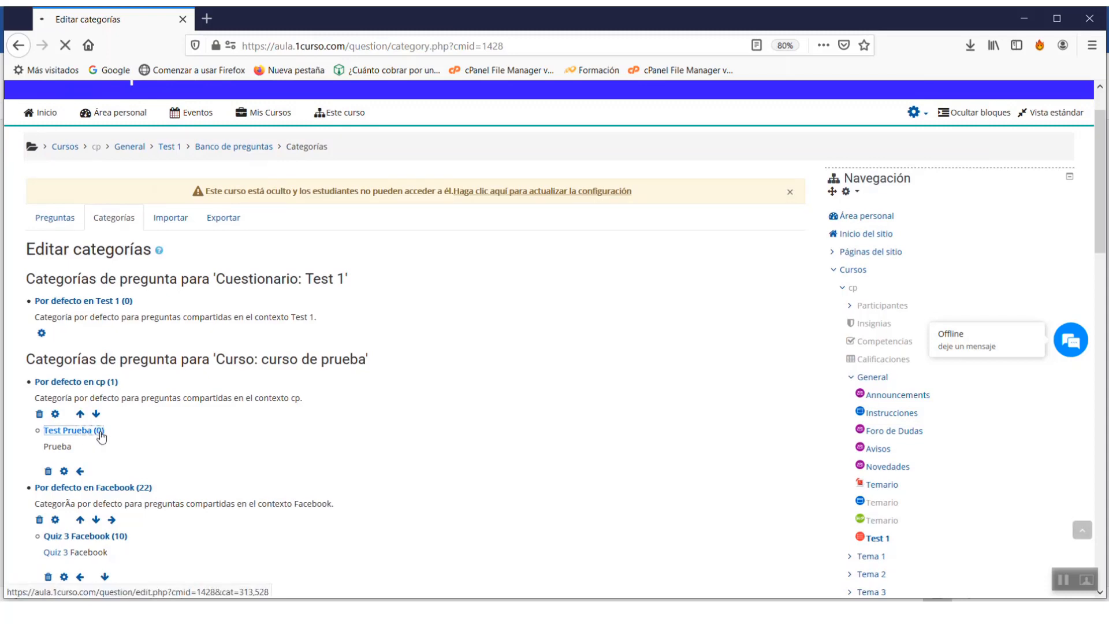
left_click(100, 433)
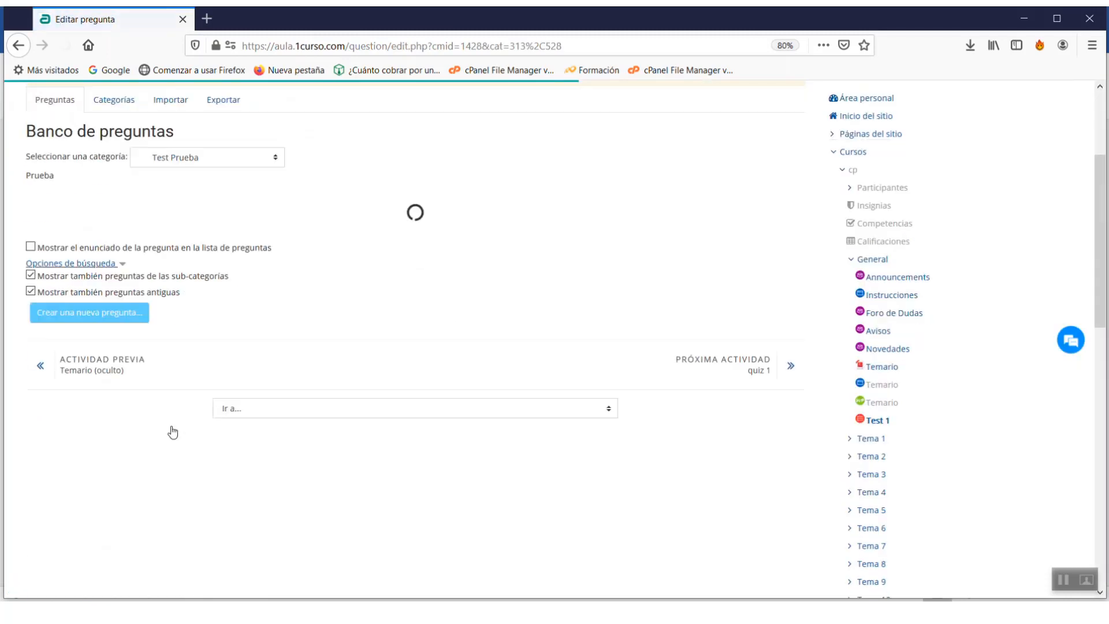
scroll(174, 456, "down", 3)
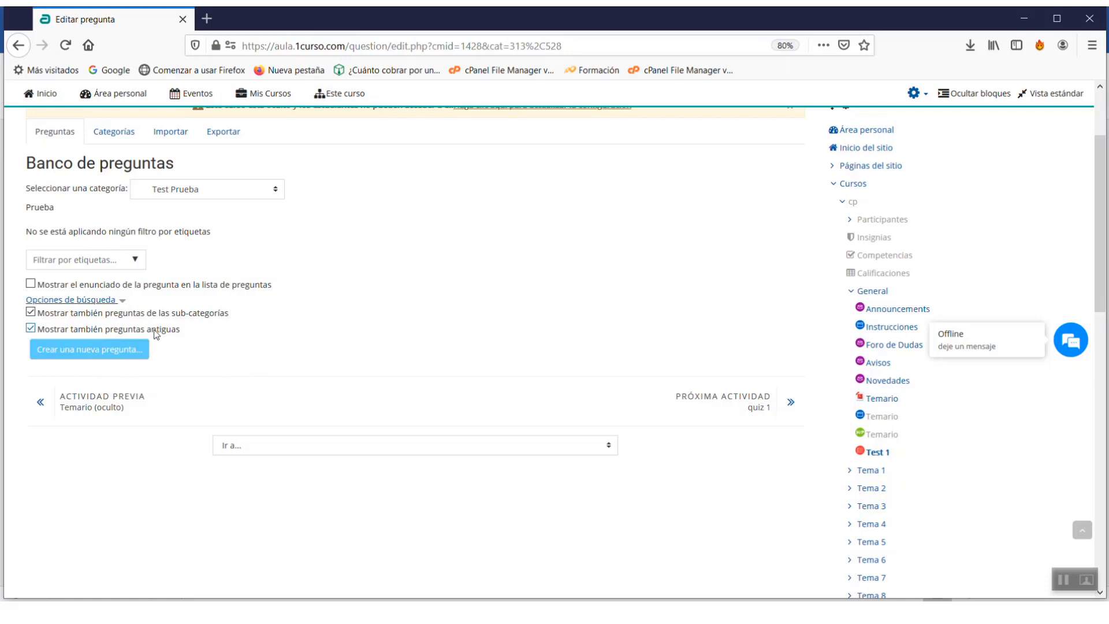
scroll(174, 159, "up", 3)
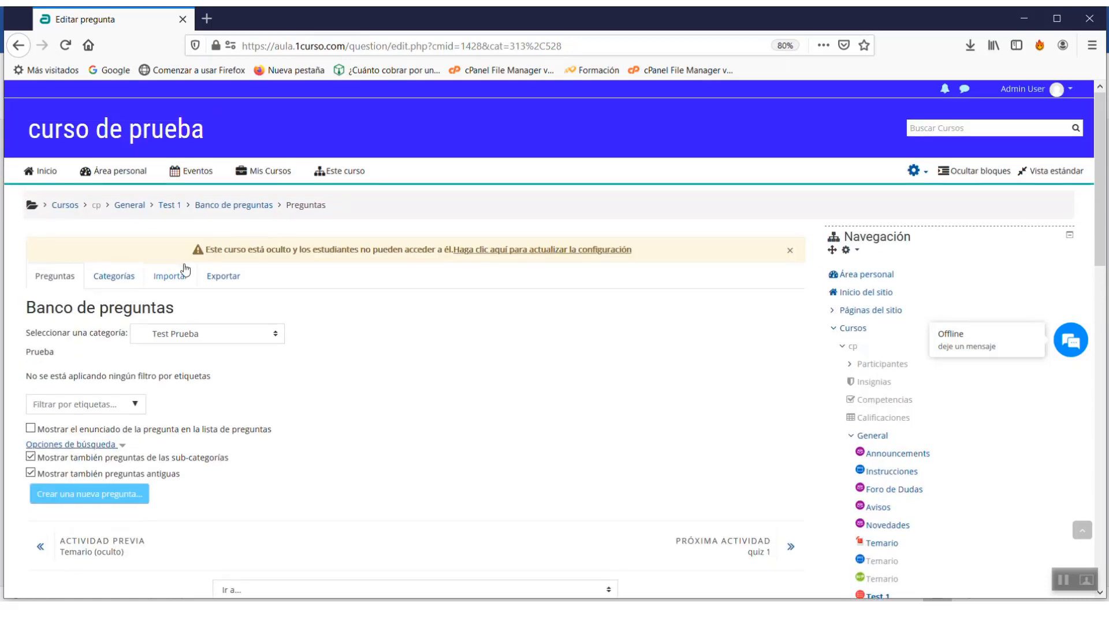
- Prepare a question import for Test Prueba in Formato GIFT, attaching Preguntas_Moodle_20200809.txt from the test folder
left_click(169, 281)
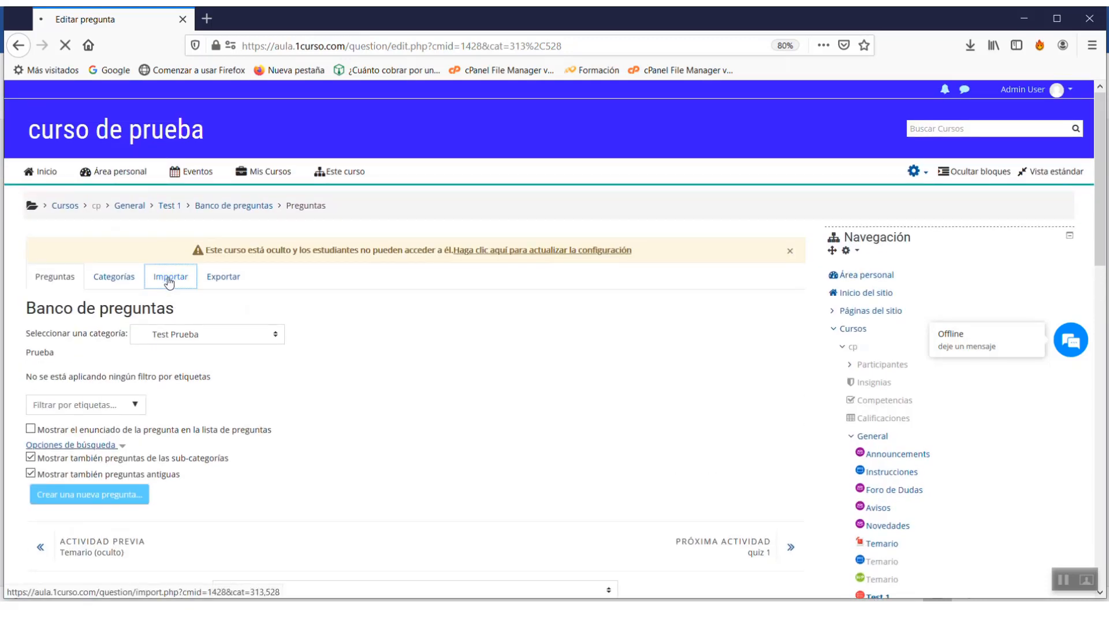
scroll(336, 381, "down", 3)
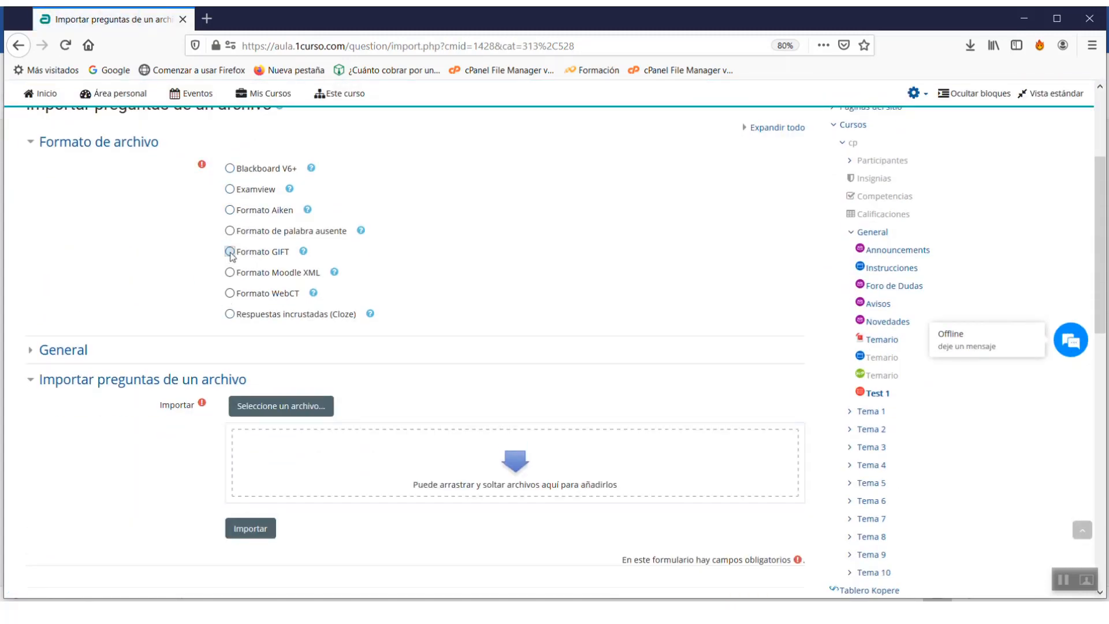
left_click(230, 252)
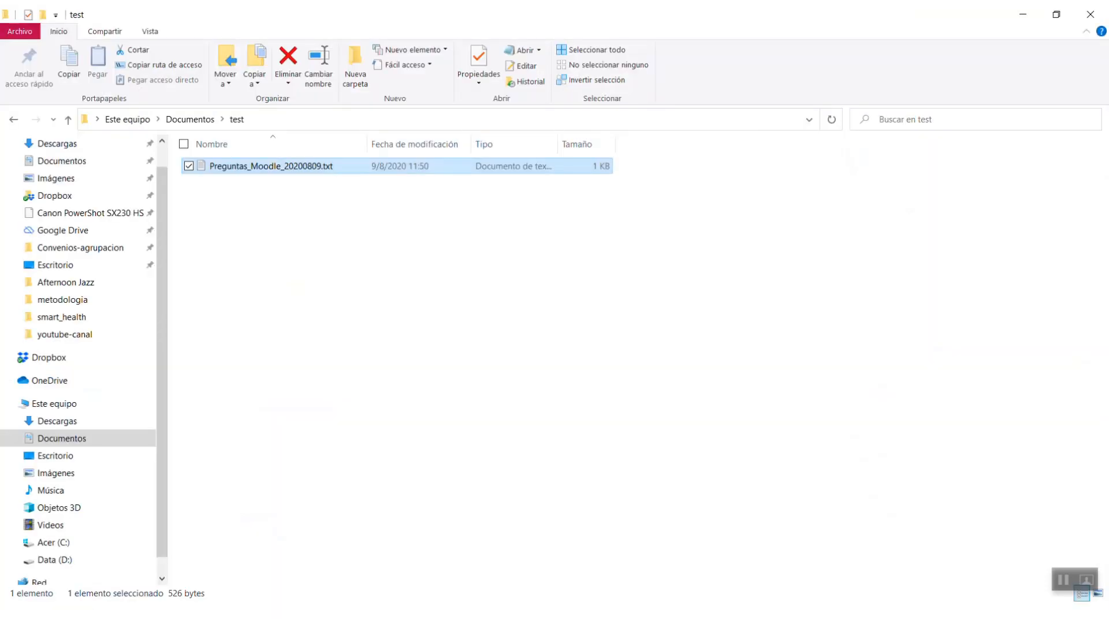
left_click(1056, 14)
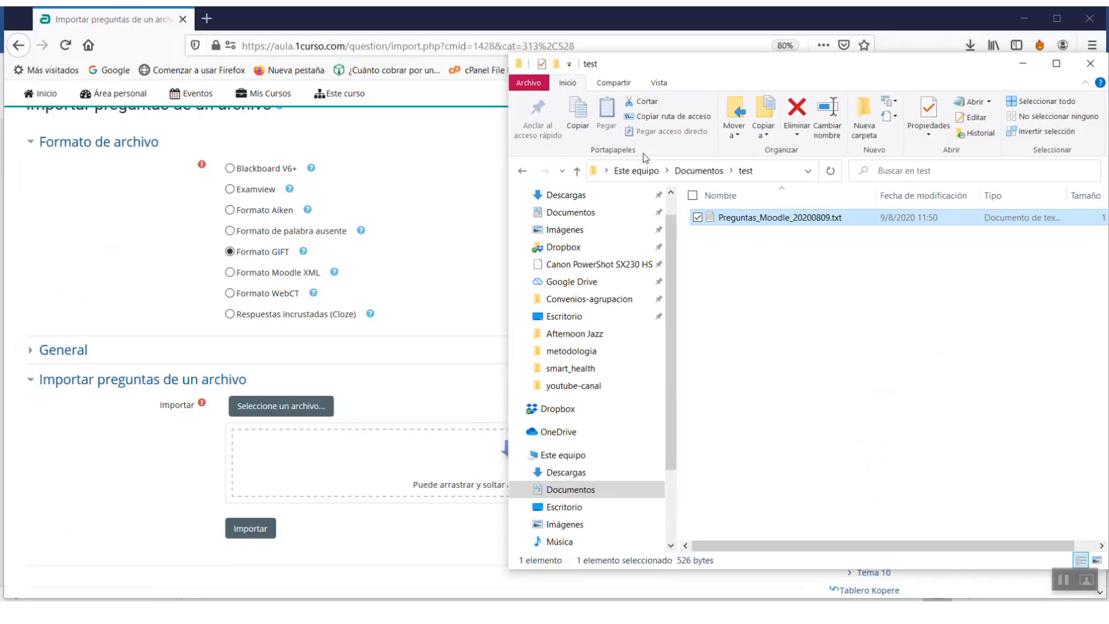
left_click_drag(780, 221, 343, 453)
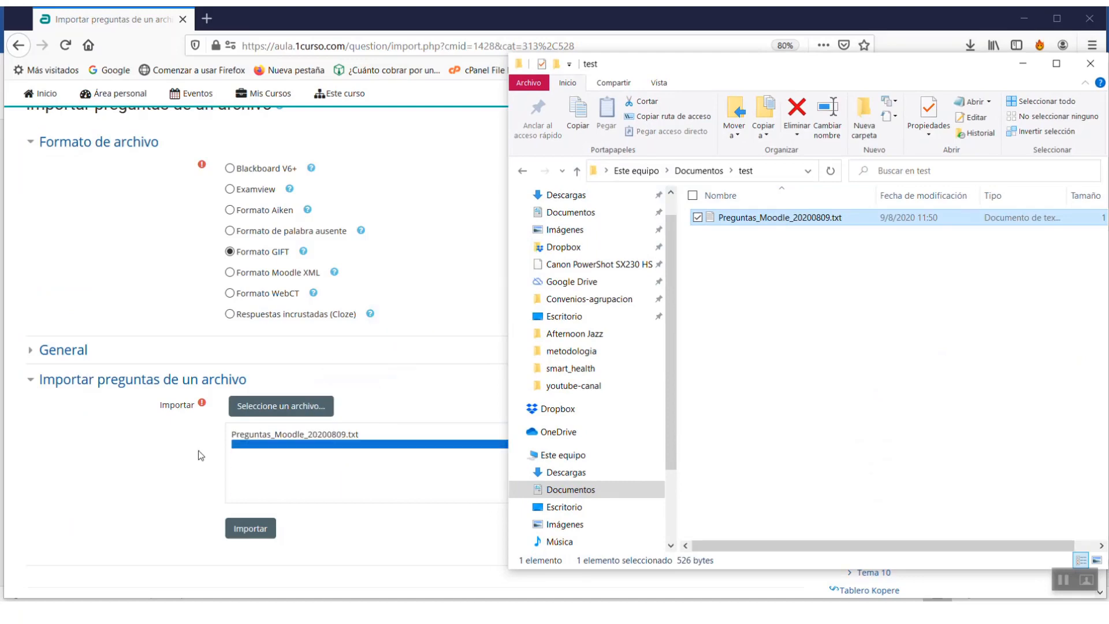
- Import the questions from Preguntas_Moodle_20200809_.txt into Test Prueba and continue to the question bank
scroll(289, 513, "down", 3)
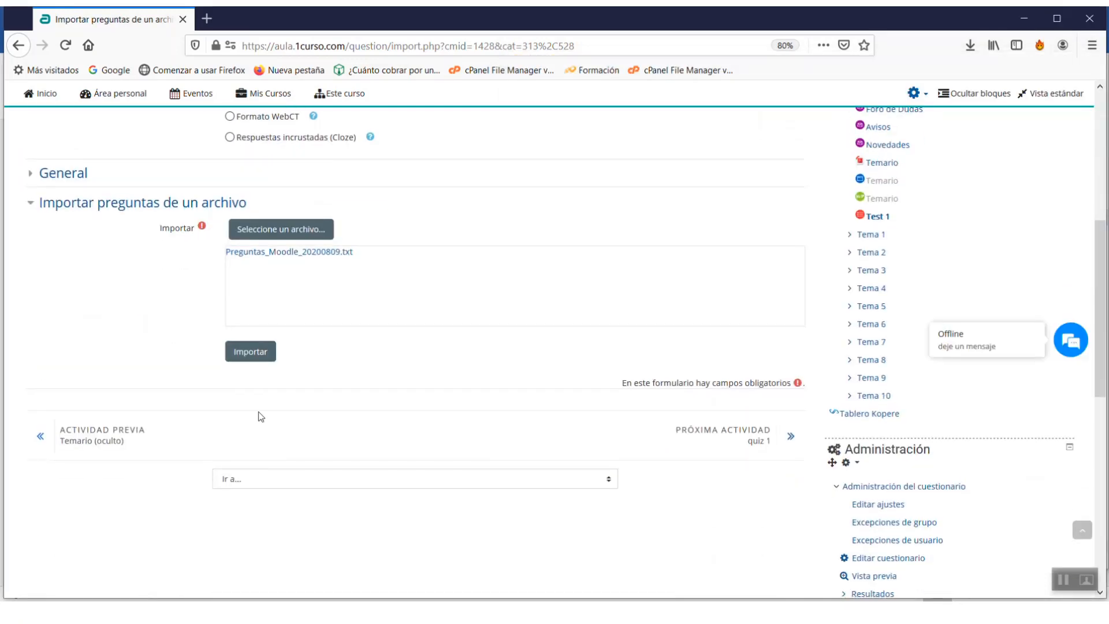
left_click(250, 365)
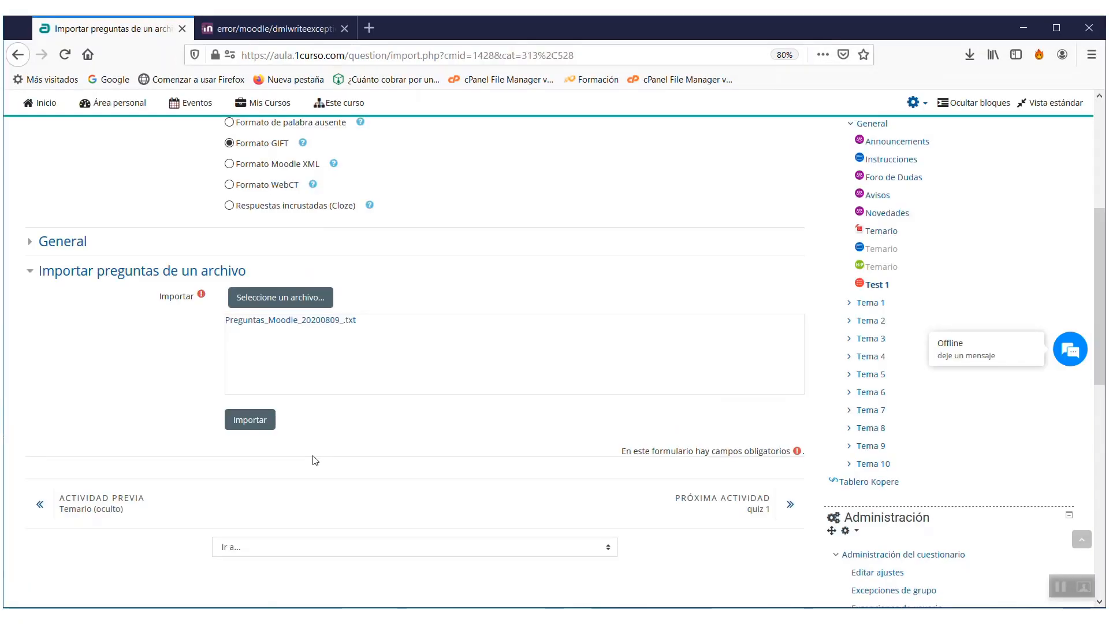
left_click(244, 425)
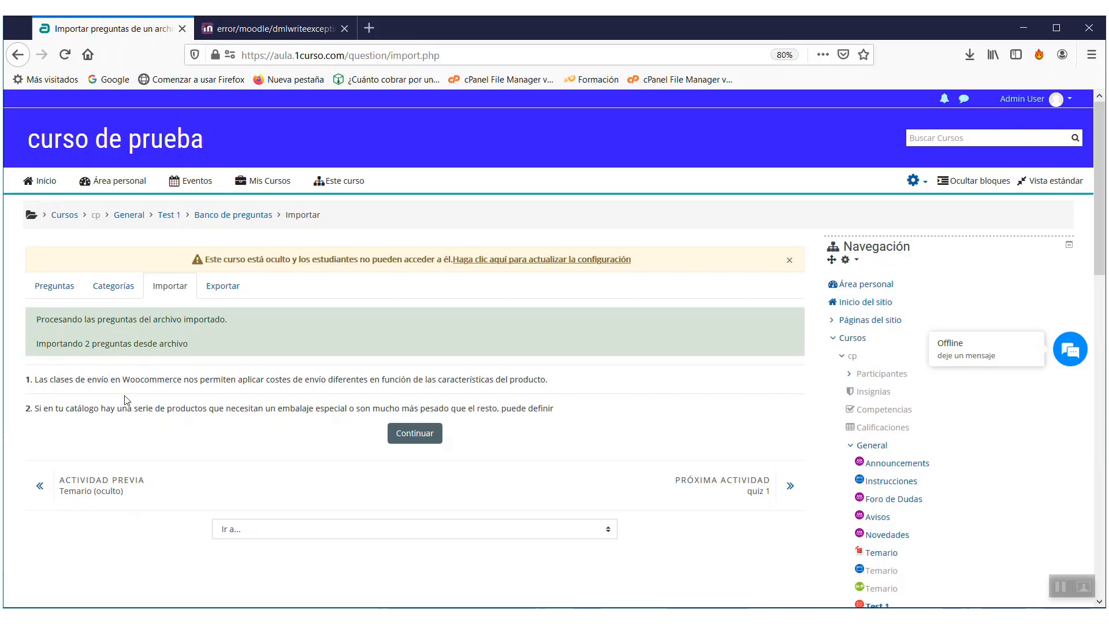
left_click(415, 439)
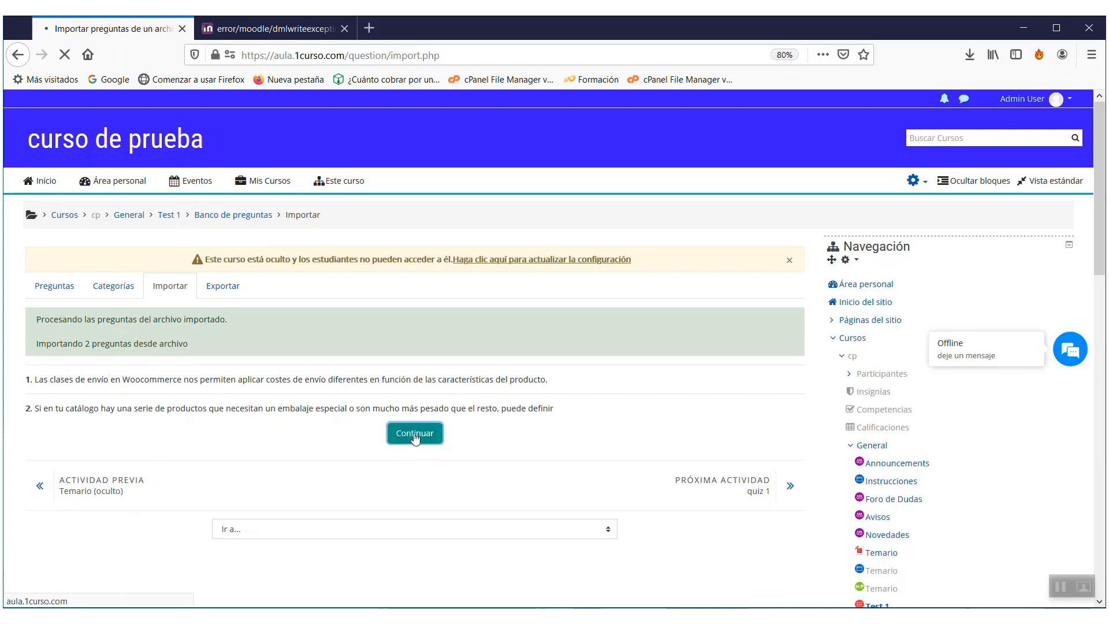
- Examine the imported questions listed in the Test Prueba category of the question bank
scroll(281, 479, "down", 3)
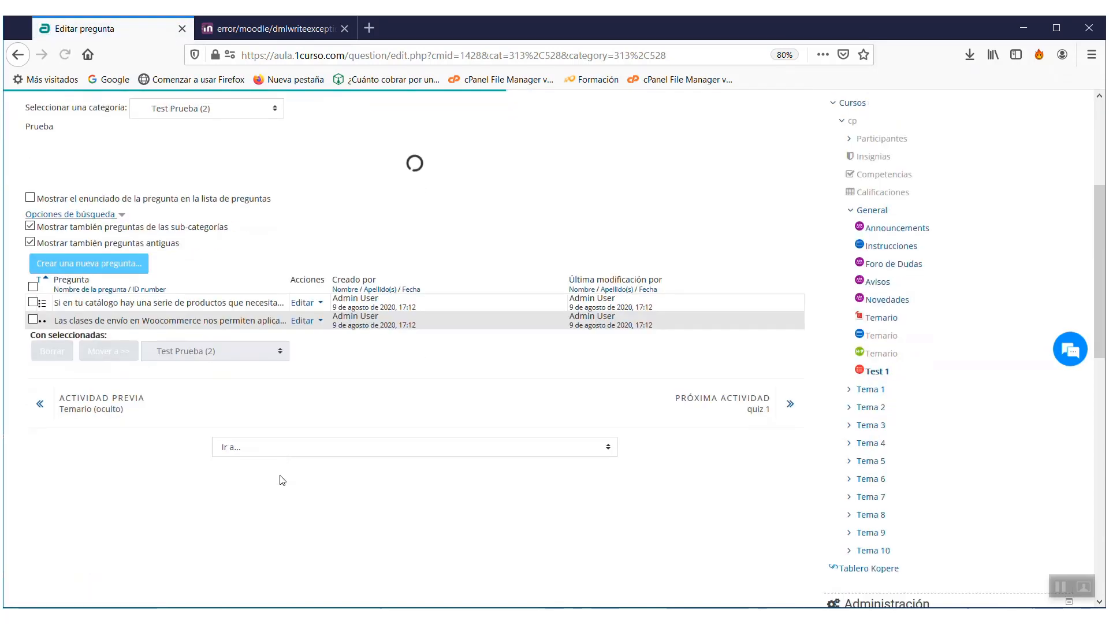
scroll(282, 480, "up", 1)
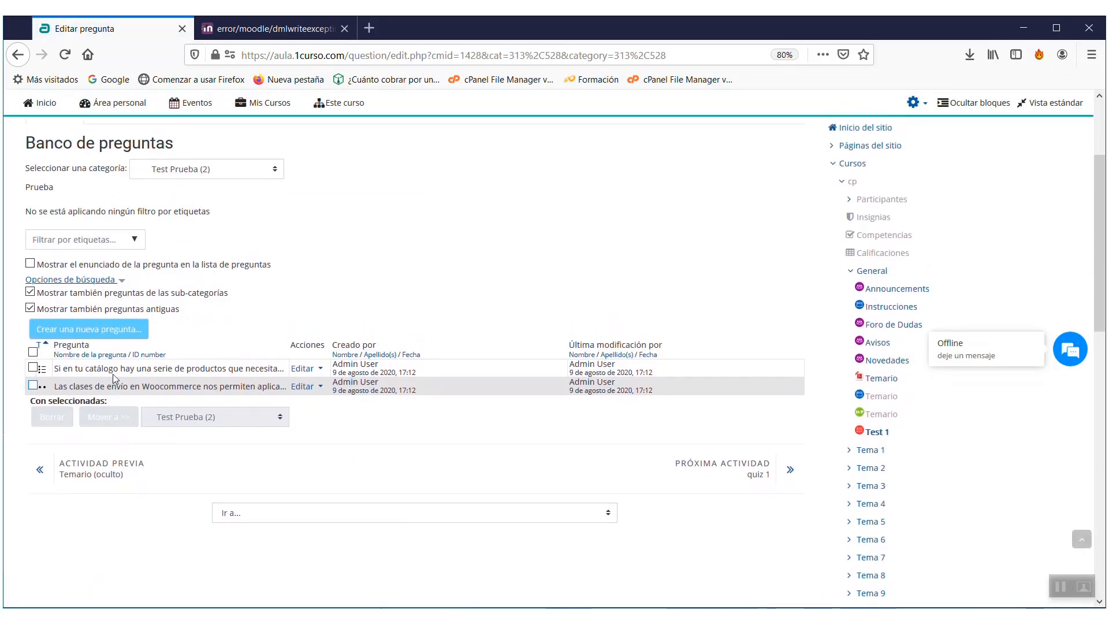
scroll(113, 373, "up", 1)
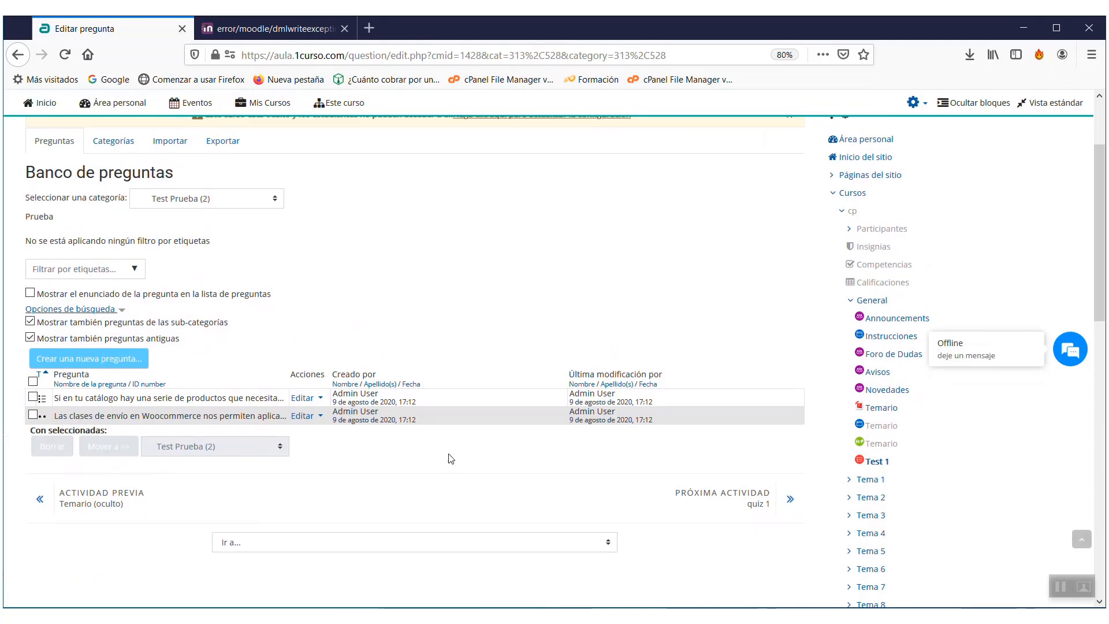
scroll(448, 455, "down", 1)
scroll(651, 409, "up", 1)
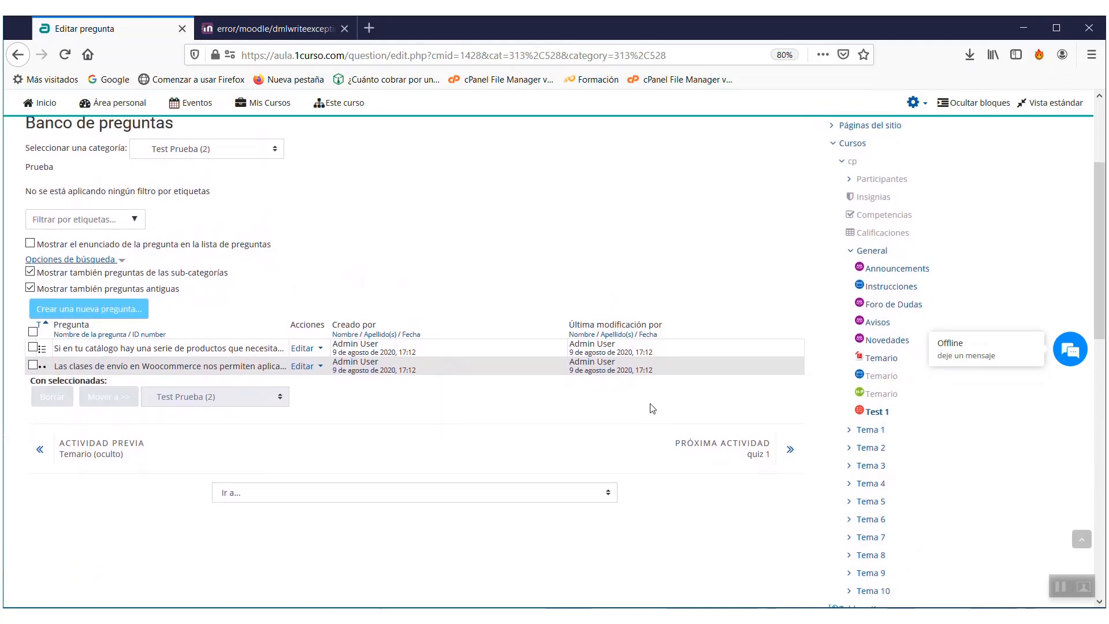
scroll(723, 411, "down", 2)
scroll(550, 415, "up", 2)
scroll(550, 415, "up", 3)
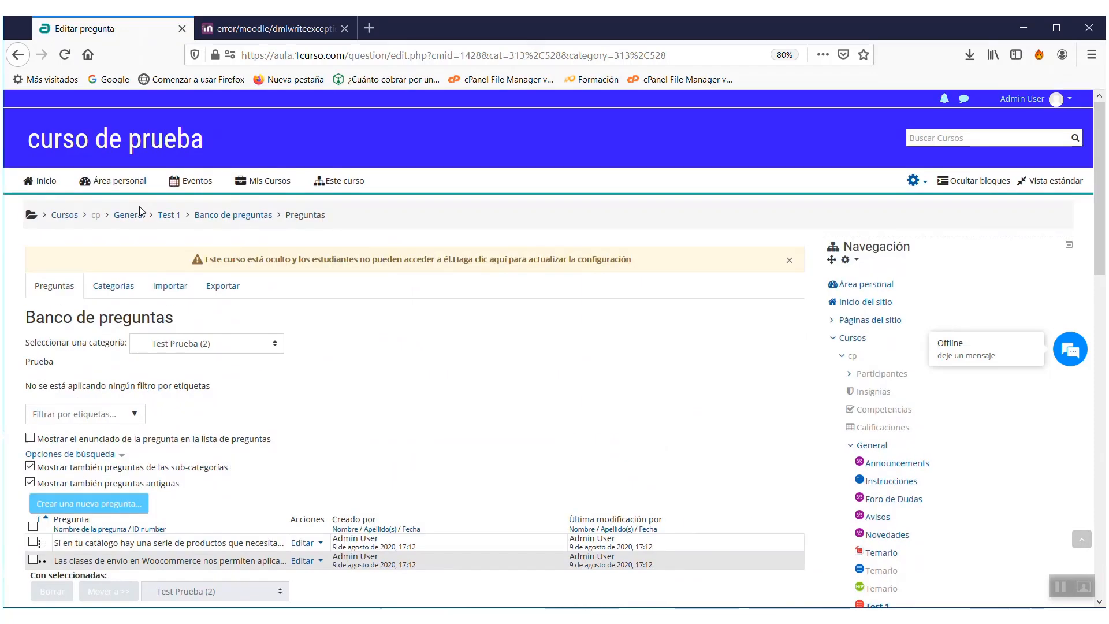
- Edit the Test 1 quiz and add both questions from the question bank's Test Prueba category
left_click(167, 217)
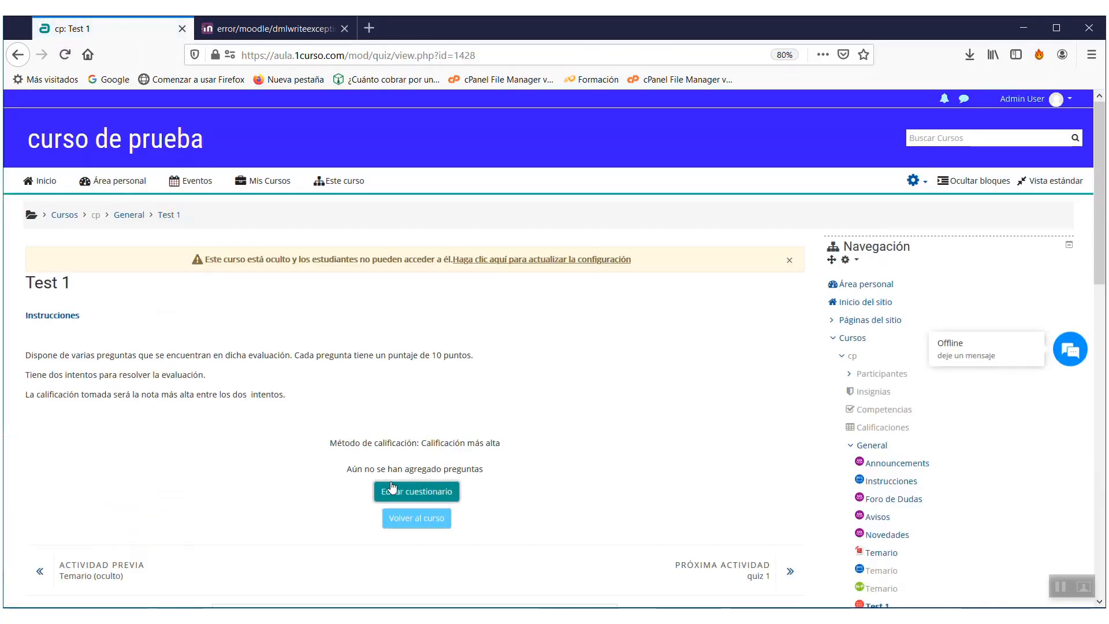
left_click(392, 487)
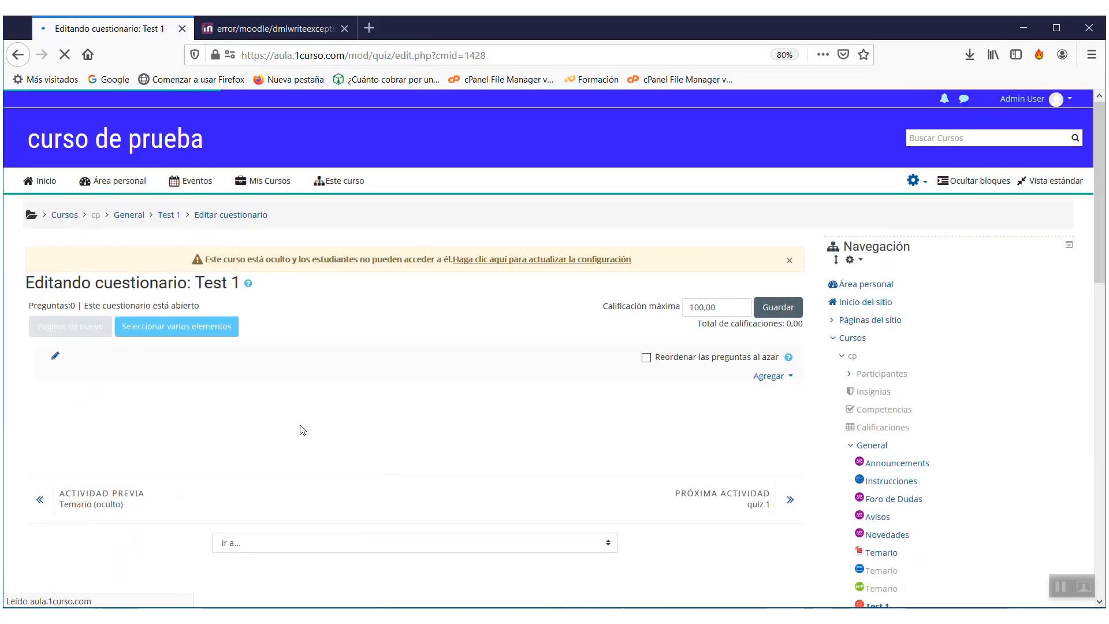
left_click(768, 376)
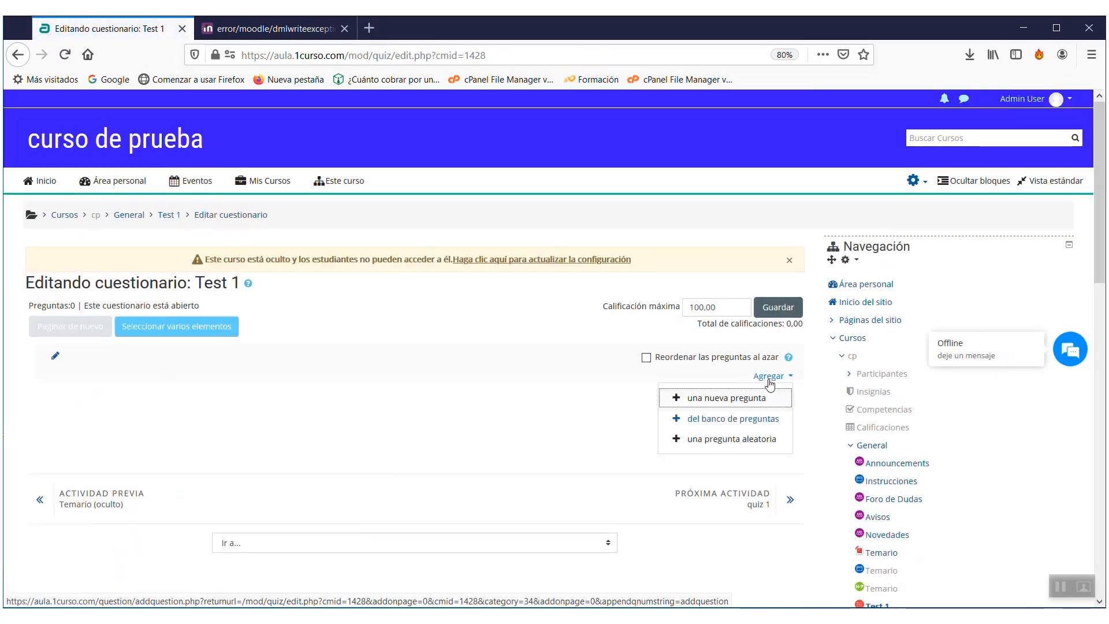
left_click(711, 417)
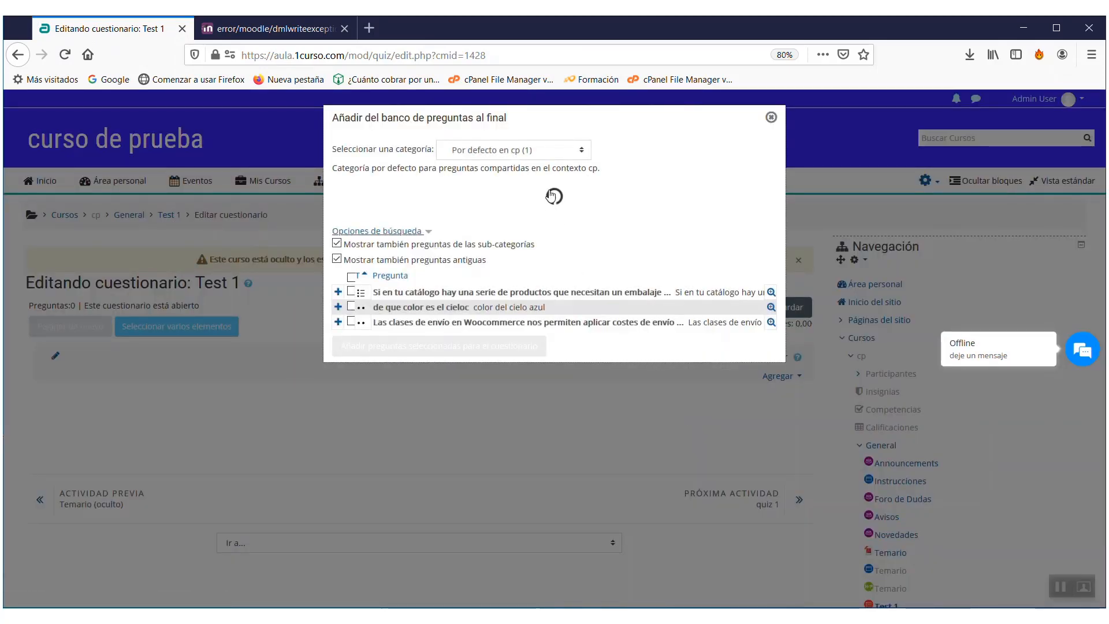
left_click(514, 149)
left_click(500, 268)
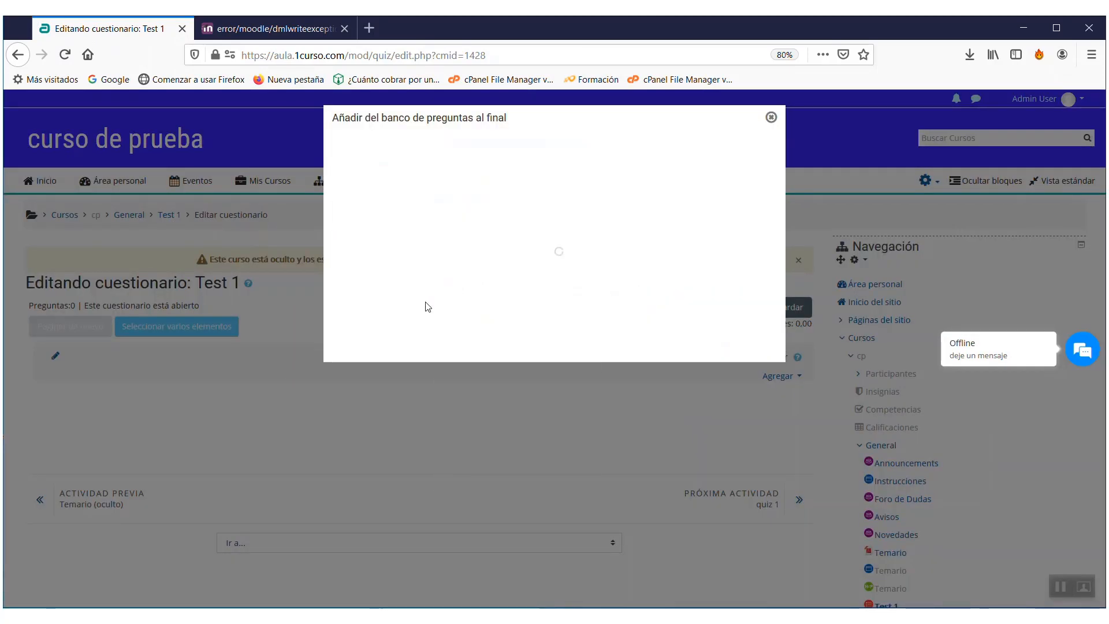
left_click(351, 304)
left_click(352, 319)
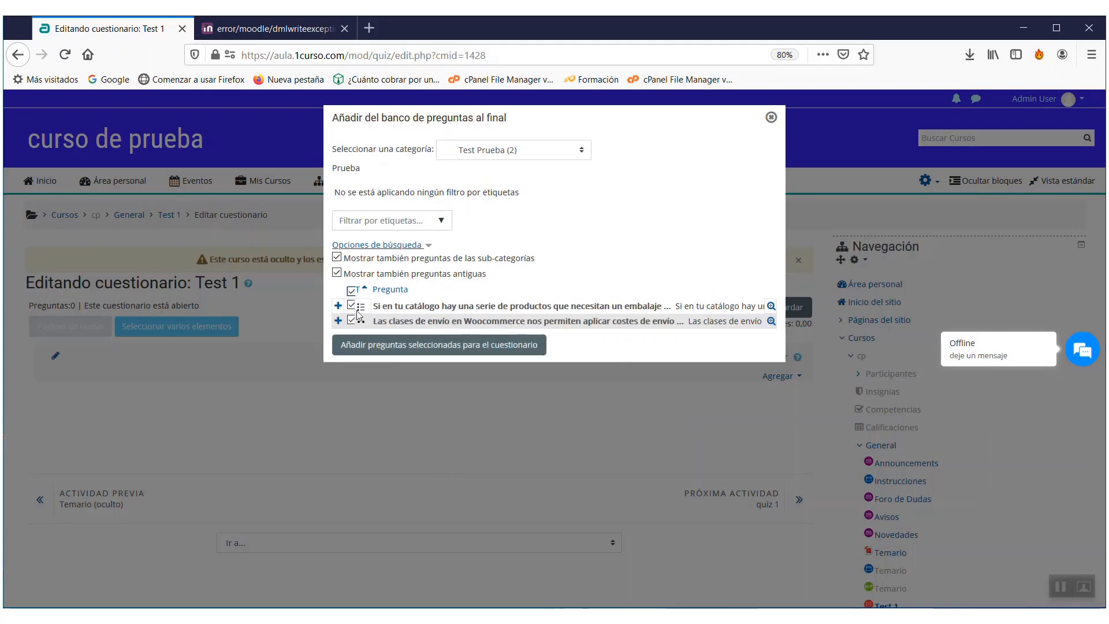
left_click(409, 345)
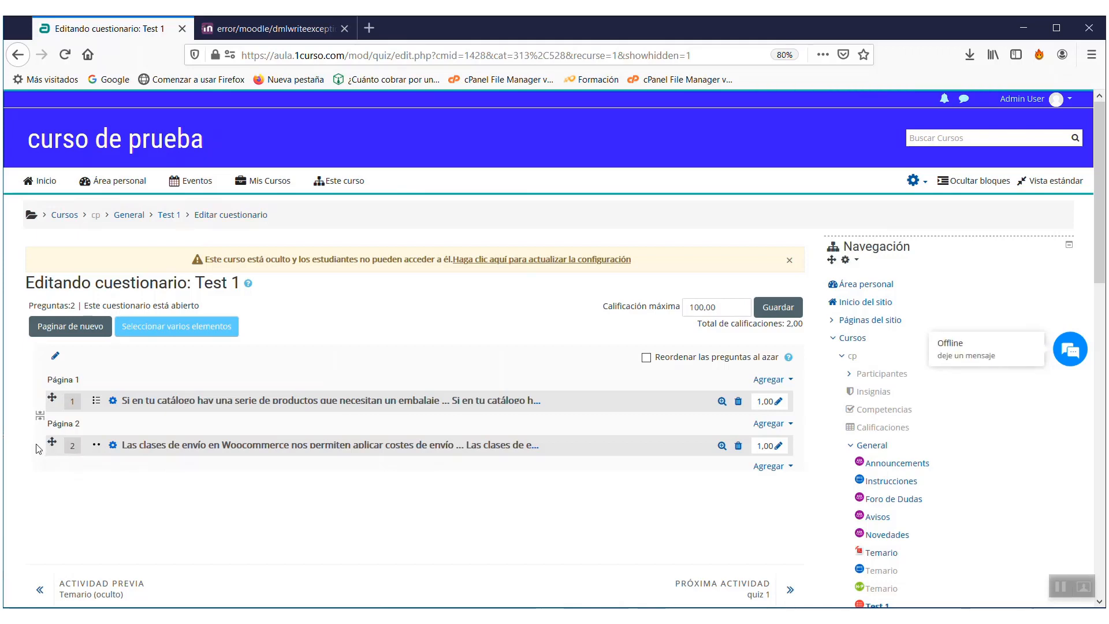
- Bring the second question onto Página 1 with the first and set the first question's maximum mark to 50
left_click_drag(52, 443, 52, 420)
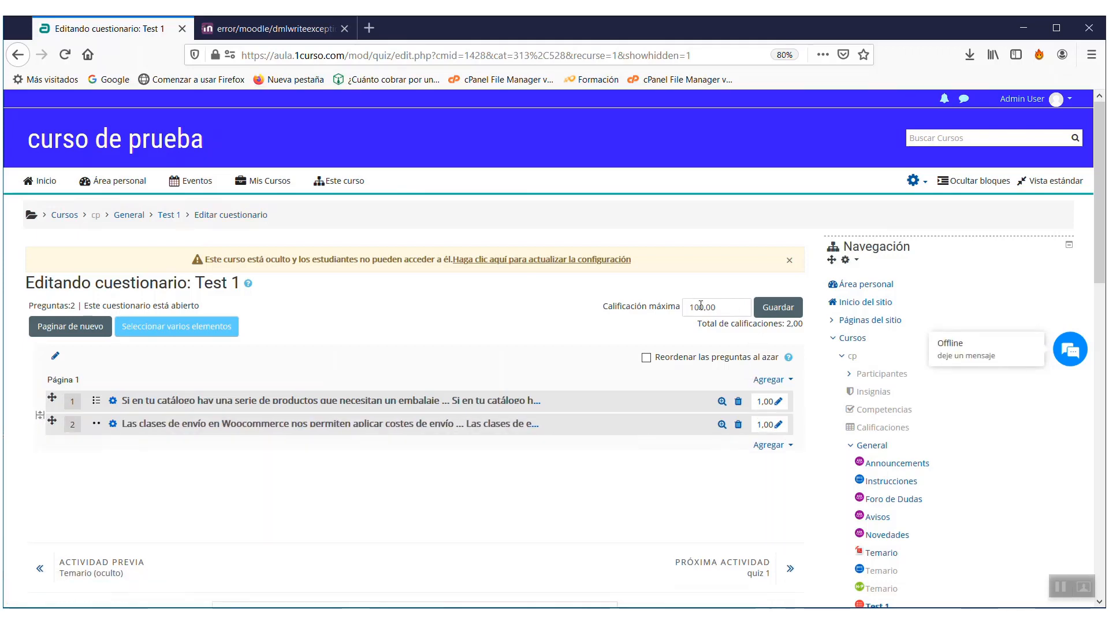
left_click(741, 310)
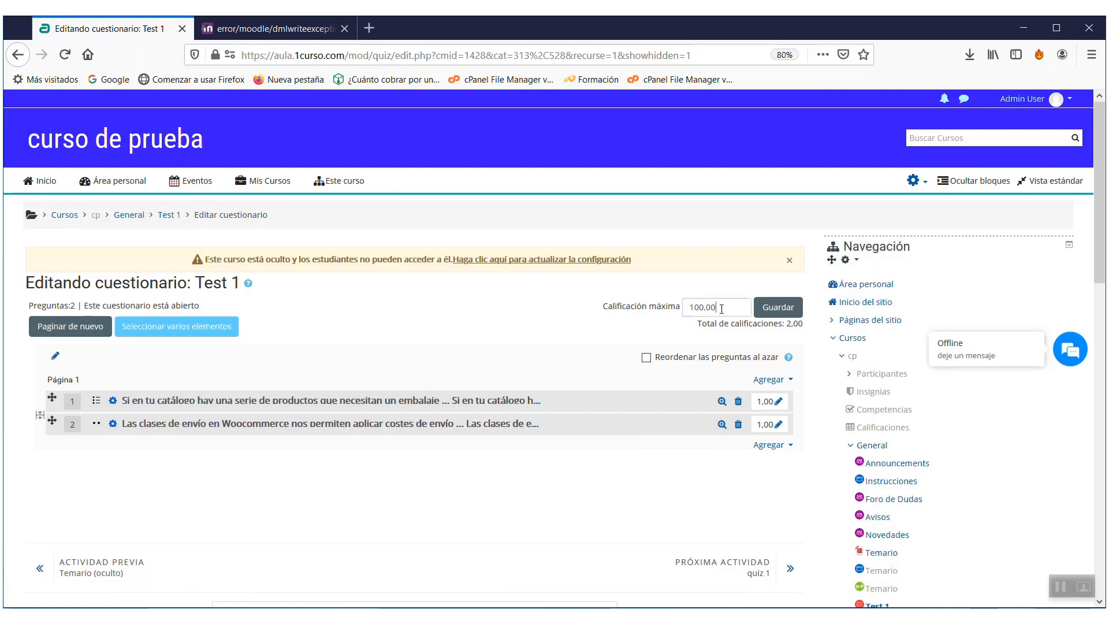
left_click(777, 402)
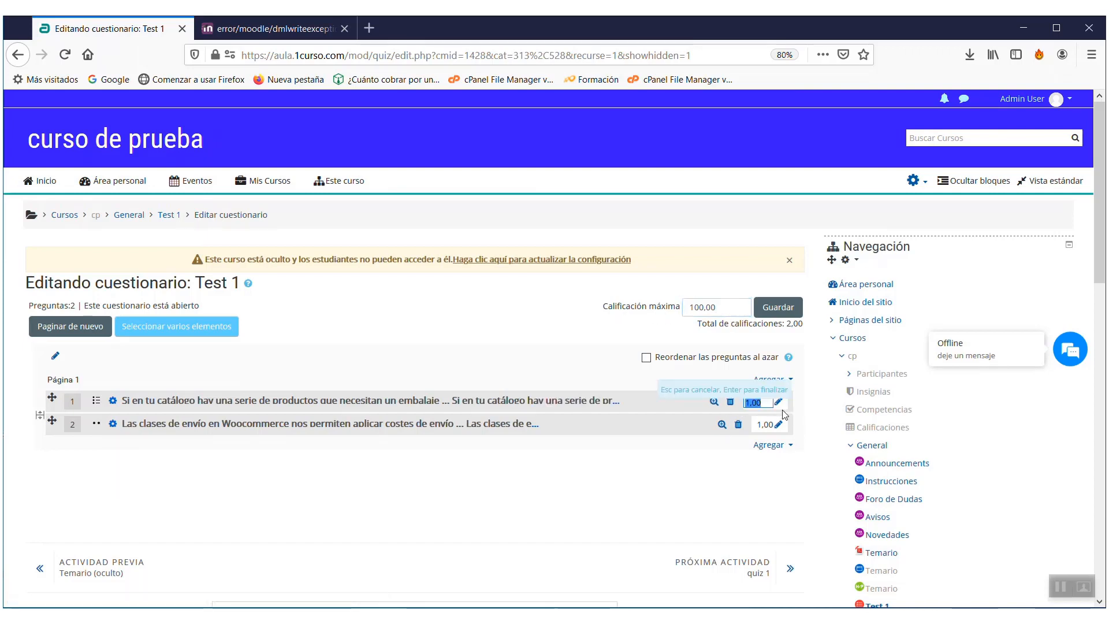
type("50")
key("Return")
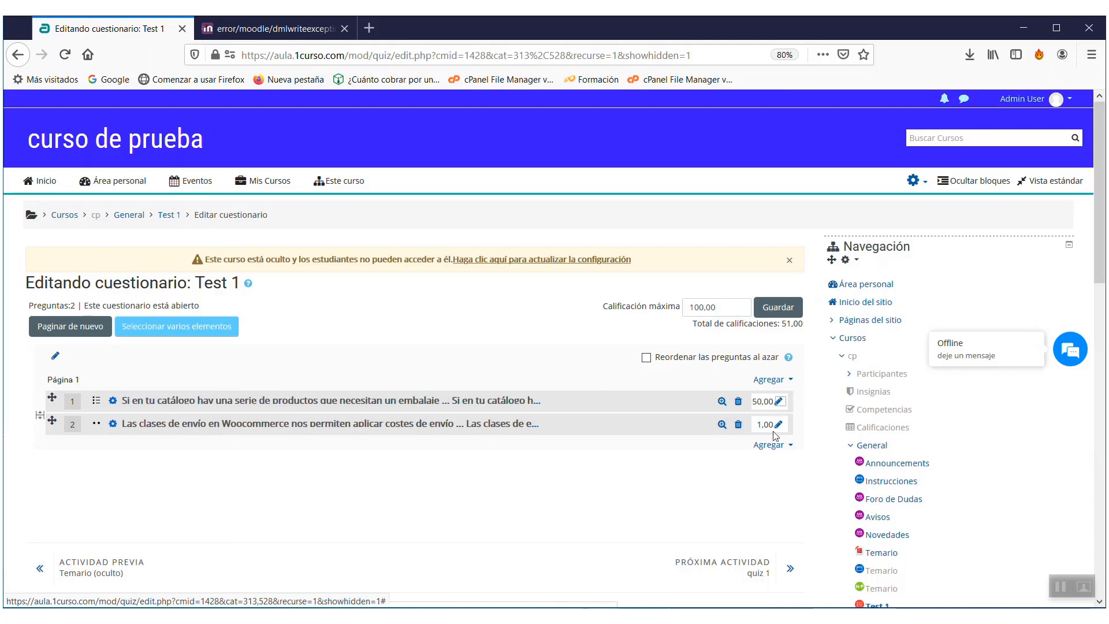
- Set the second question's maximum mark to 50 and save the quiz's maximum grade
left_click(778, 425)
type("50")
key("Return")
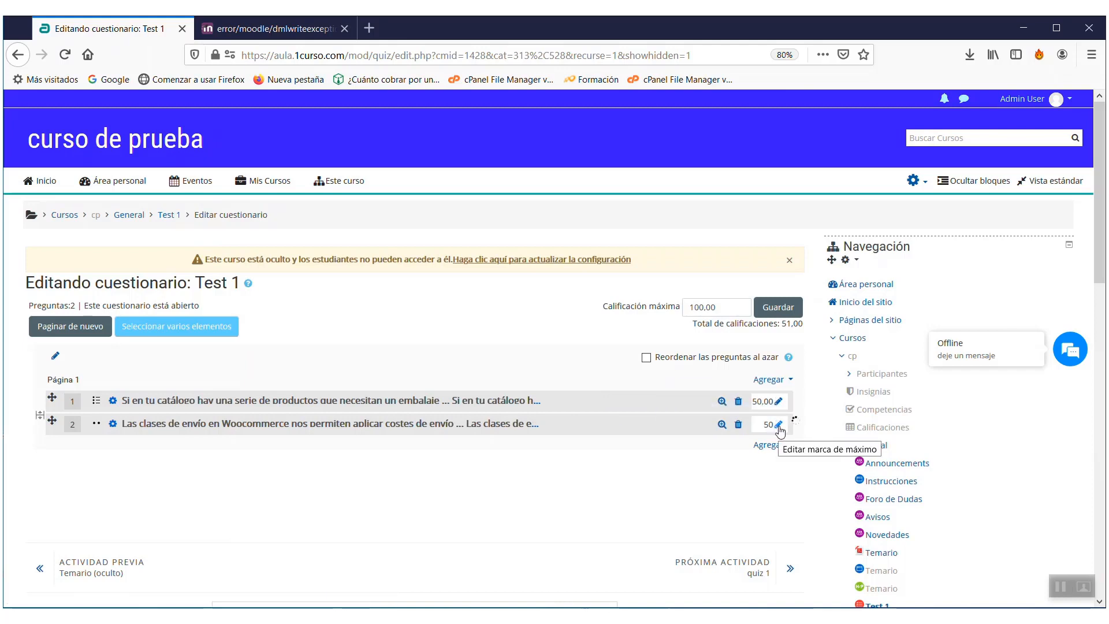
left_click(775, 312)
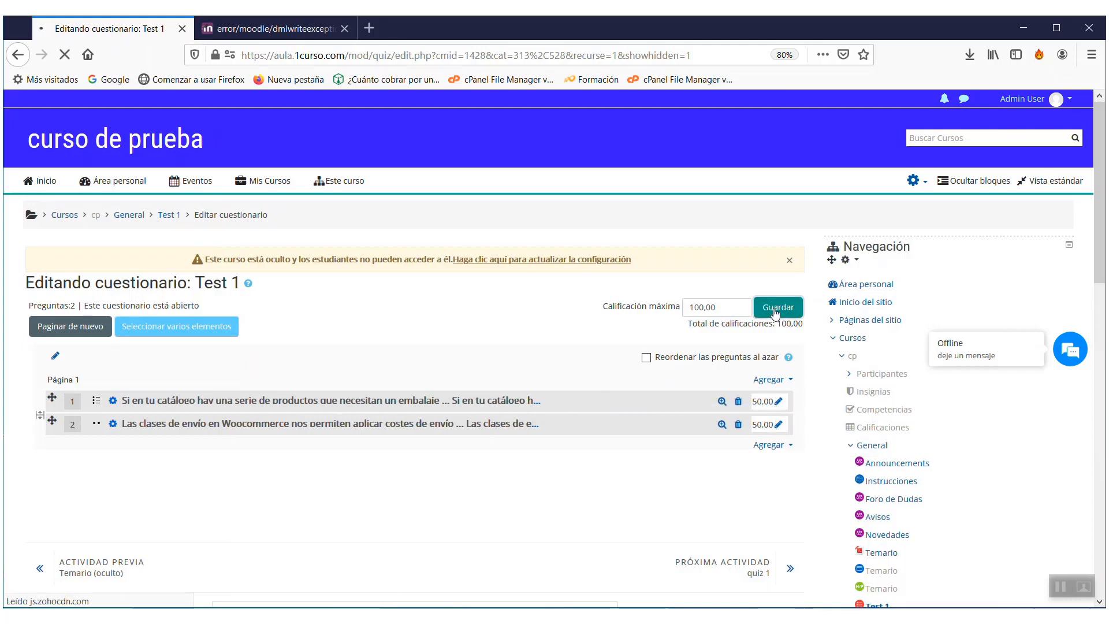
- Open the preview (Vista previa) of the Test 1 quiz
scroll(1047, 398, "down", 8)
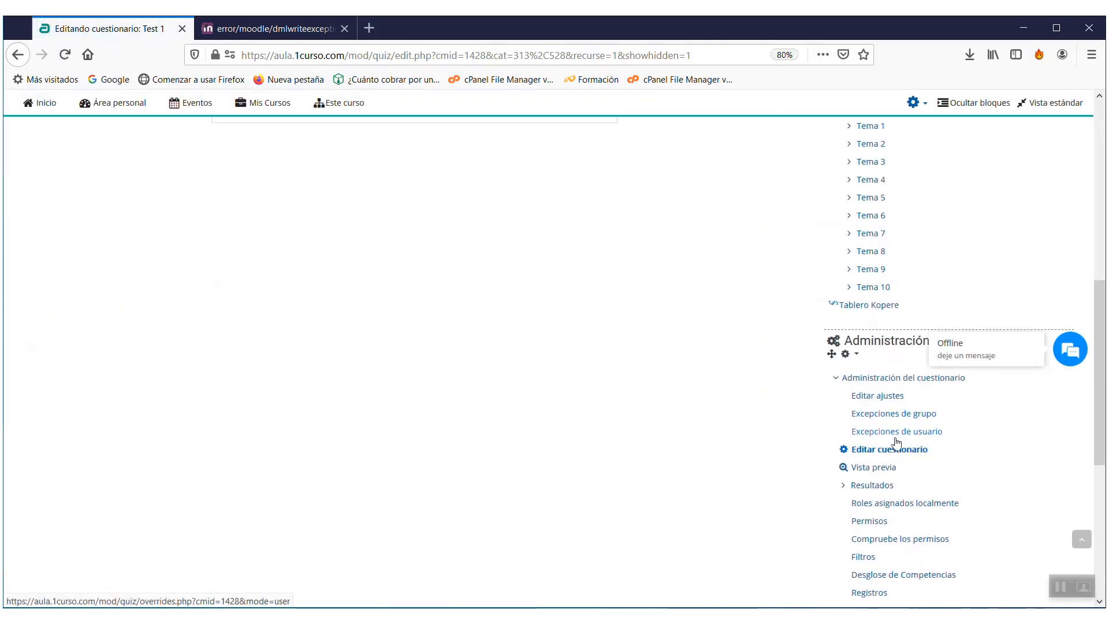
left_click(866, 469)
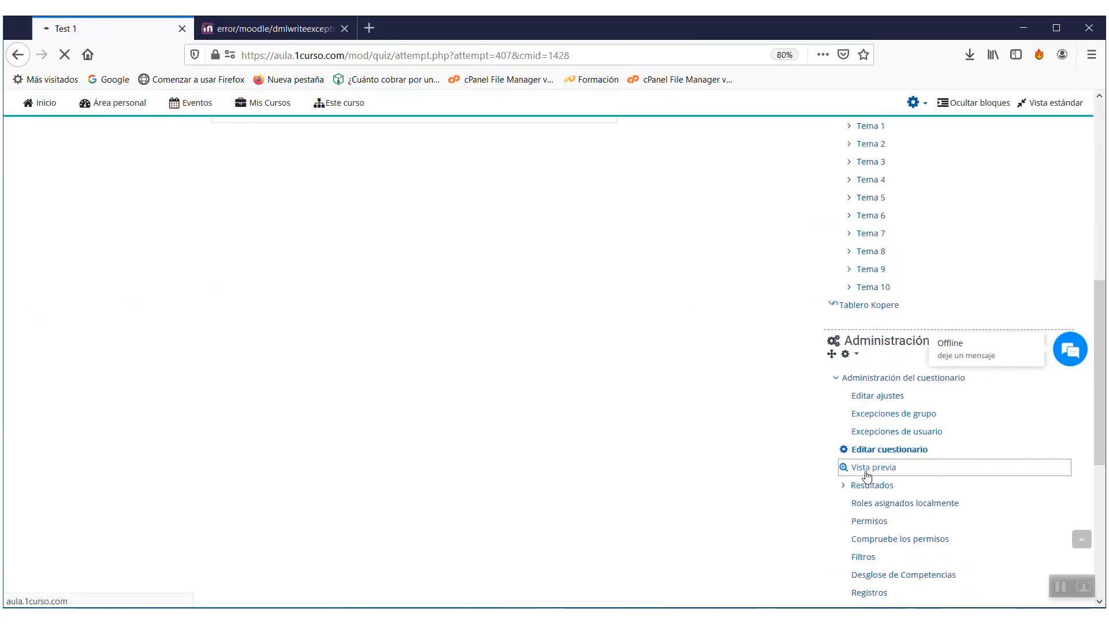